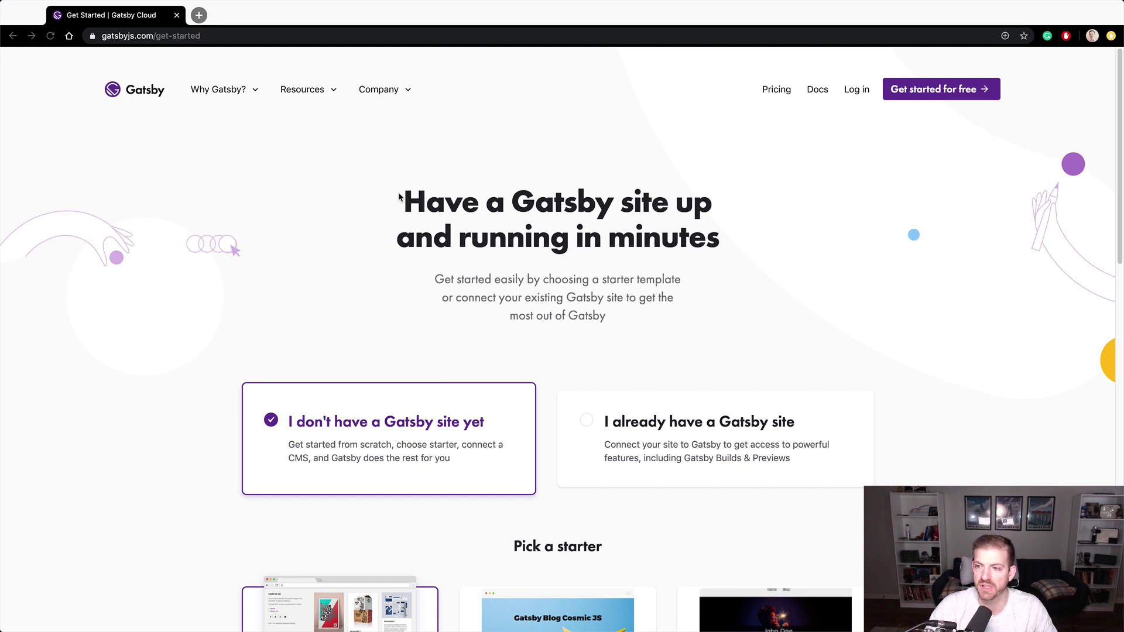
# Choose the Portfolio with DatoCMS starter and get started creating a site from it.
pyautogui.scroll(-1, 470, 245)
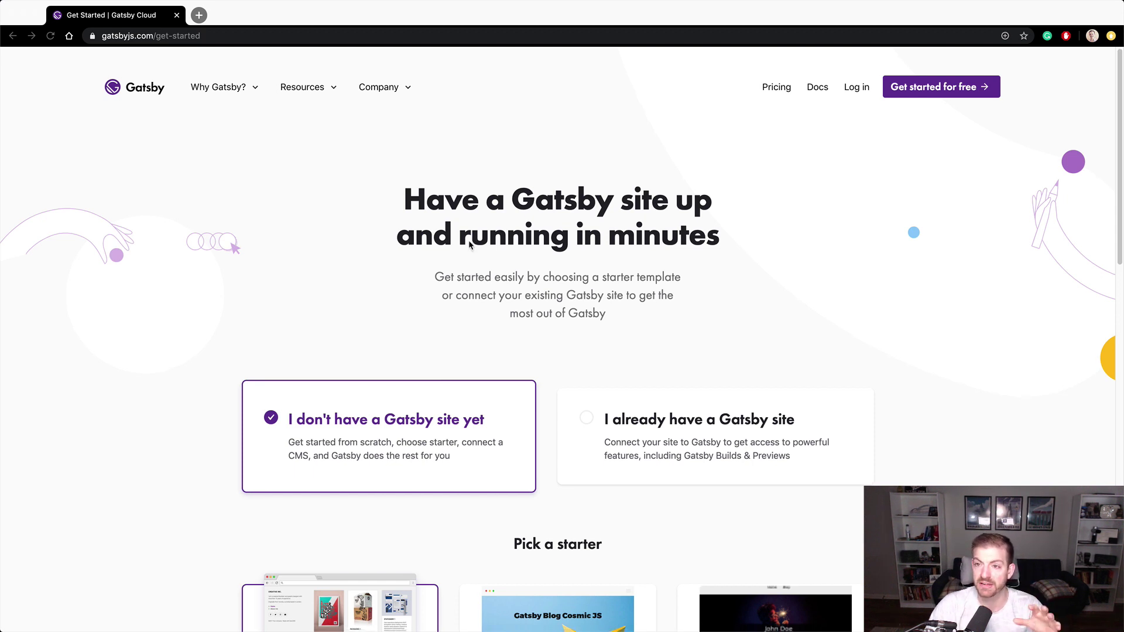
pyautogui.scroll(-2, 469, 244)
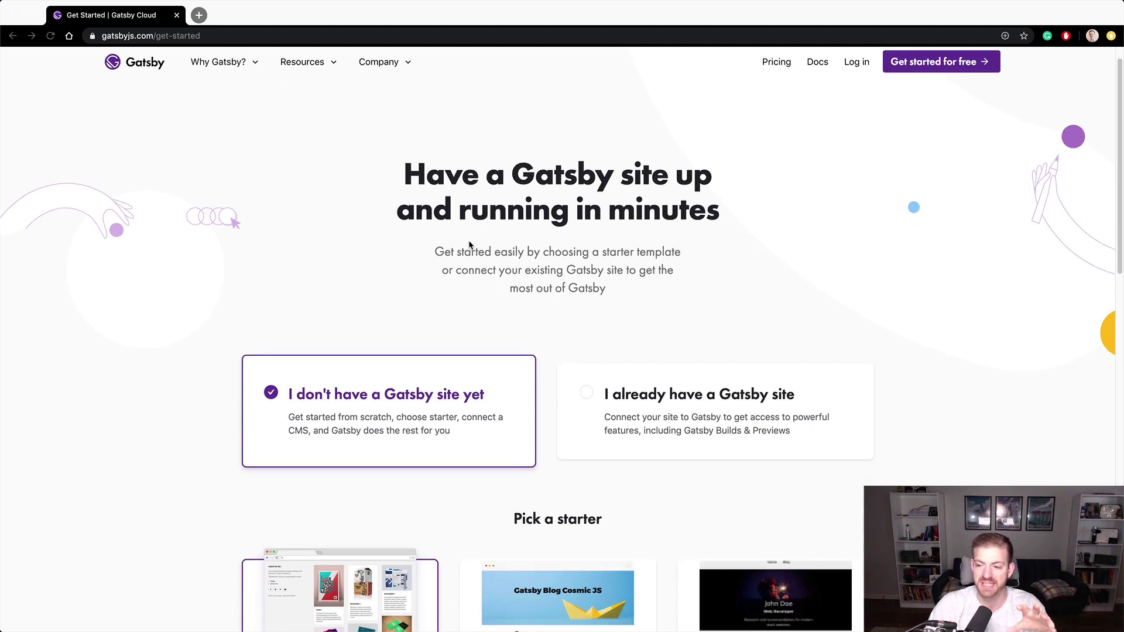
pyautogui.scroll(-10, 469, 245)
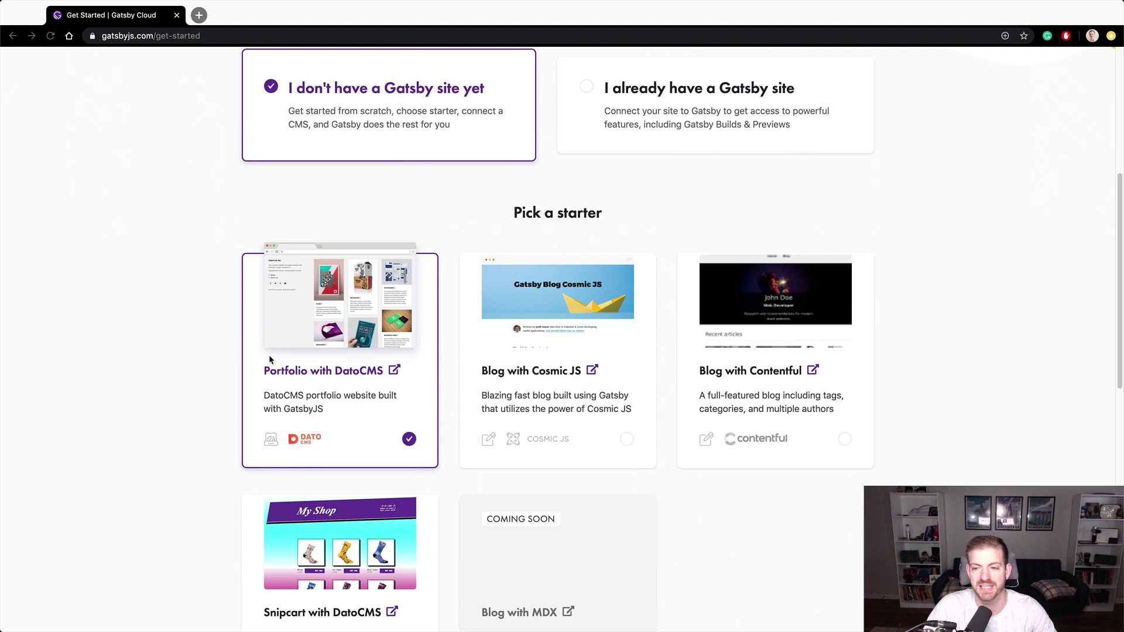
pyautogui.click(216, 355)
pyautogui.scroll(3, 216, 355)
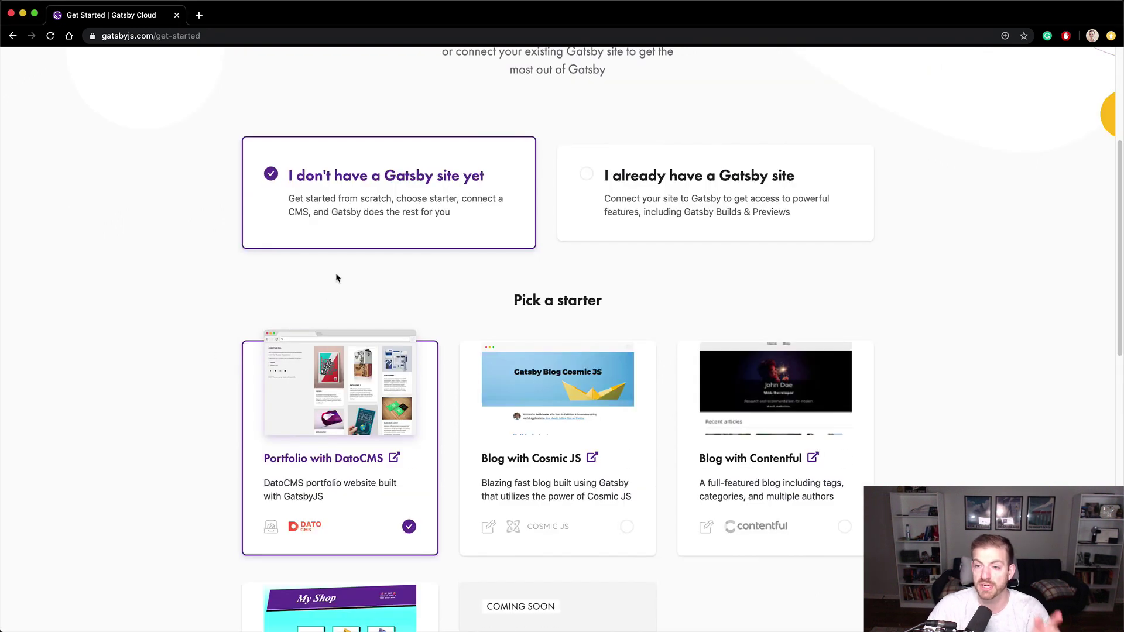
pyautogui.scroll(4, 335, 273)
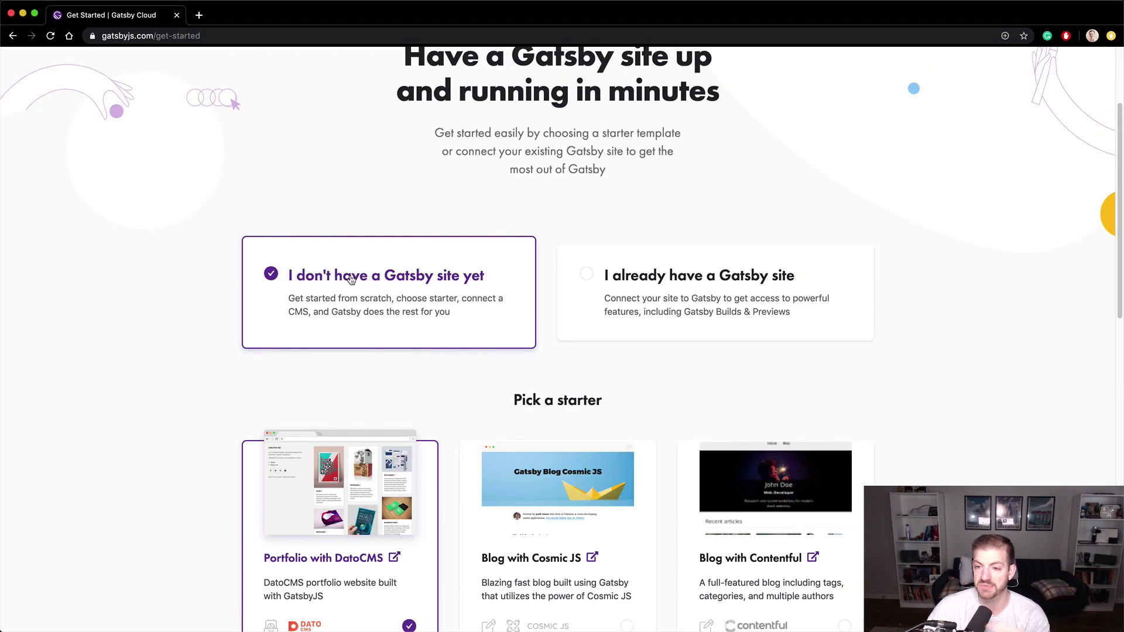
pyautogui.scroll(-6, 350, 279)
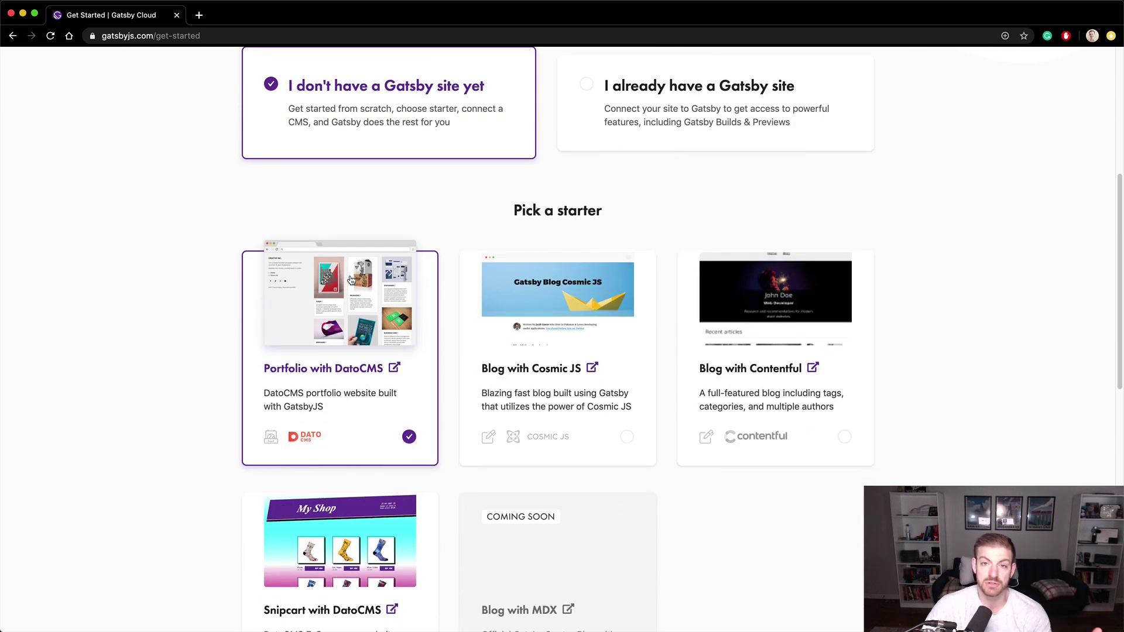
pyautogui.scroll(-1, 349, 308)
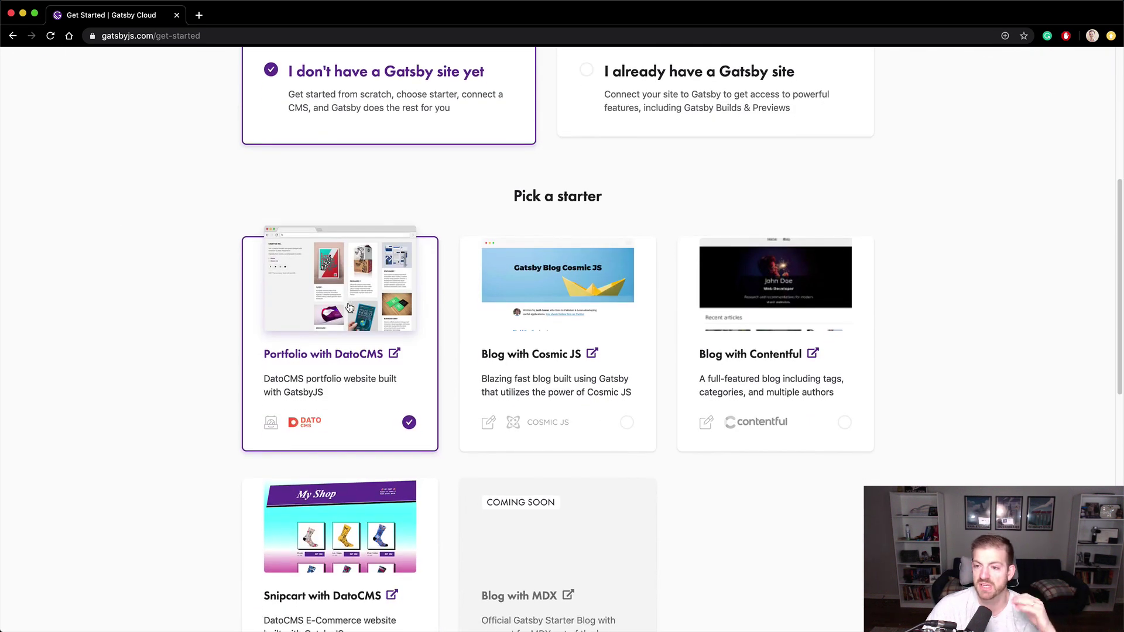
pyautogui.click(349, 307)
pyautogui.scroll(-7, 350, 308)
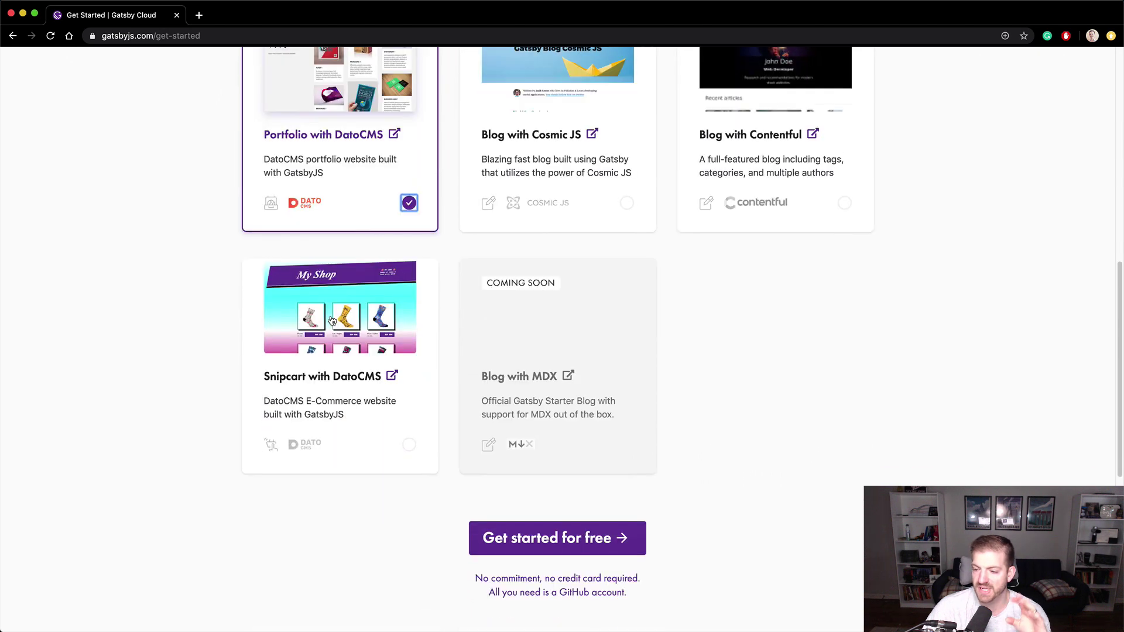
pyautogui.click(491, 535)
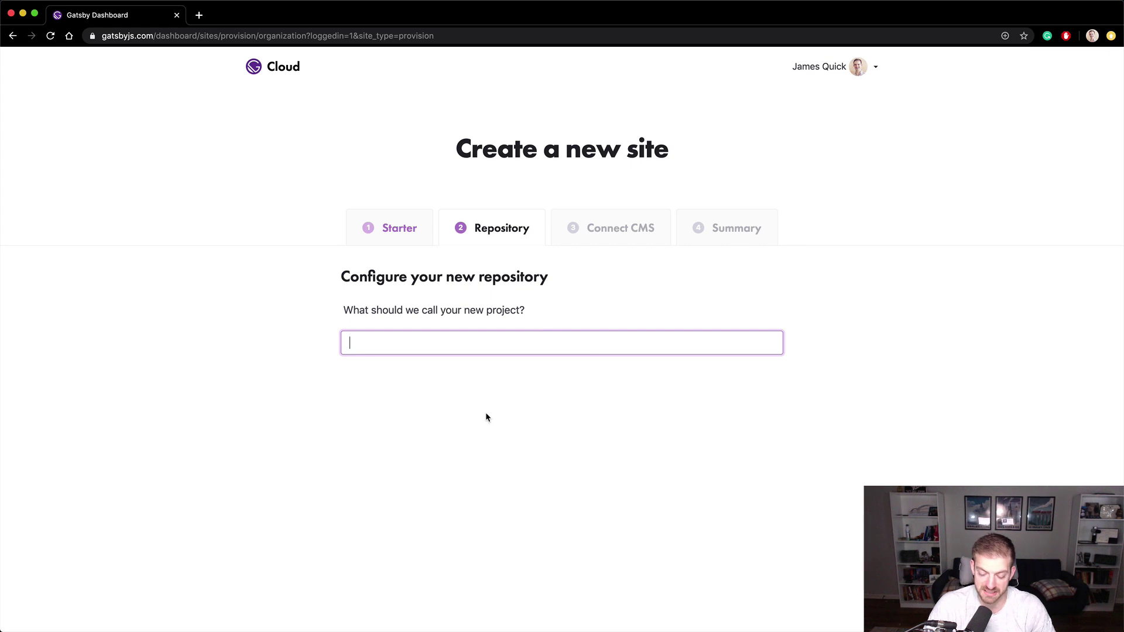
# Enter jqq-gatsby-cloud-test-2 as the project name and continue to Connect CMS.
pyautogui.write('jqq-')
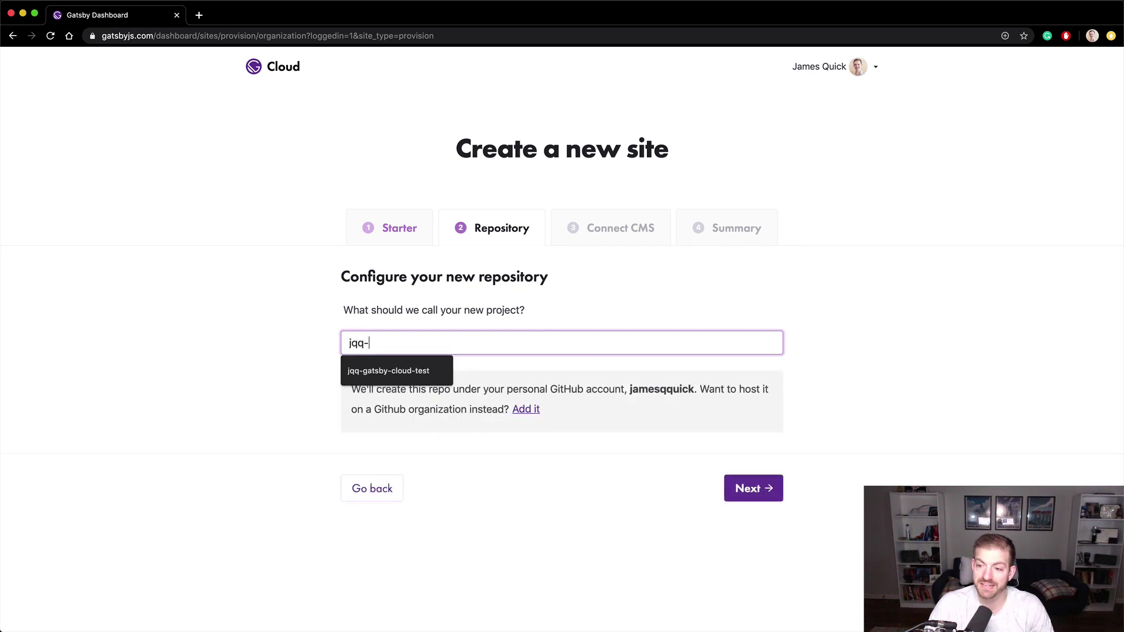
pyautogui.press('Down')
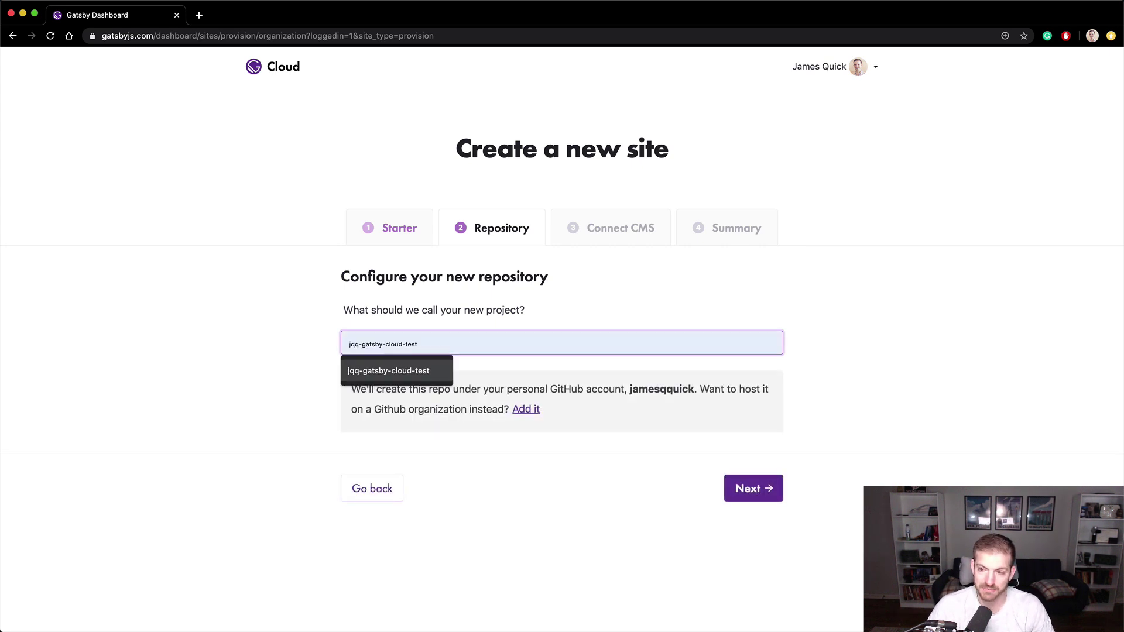
pyautogui.press('Tab')
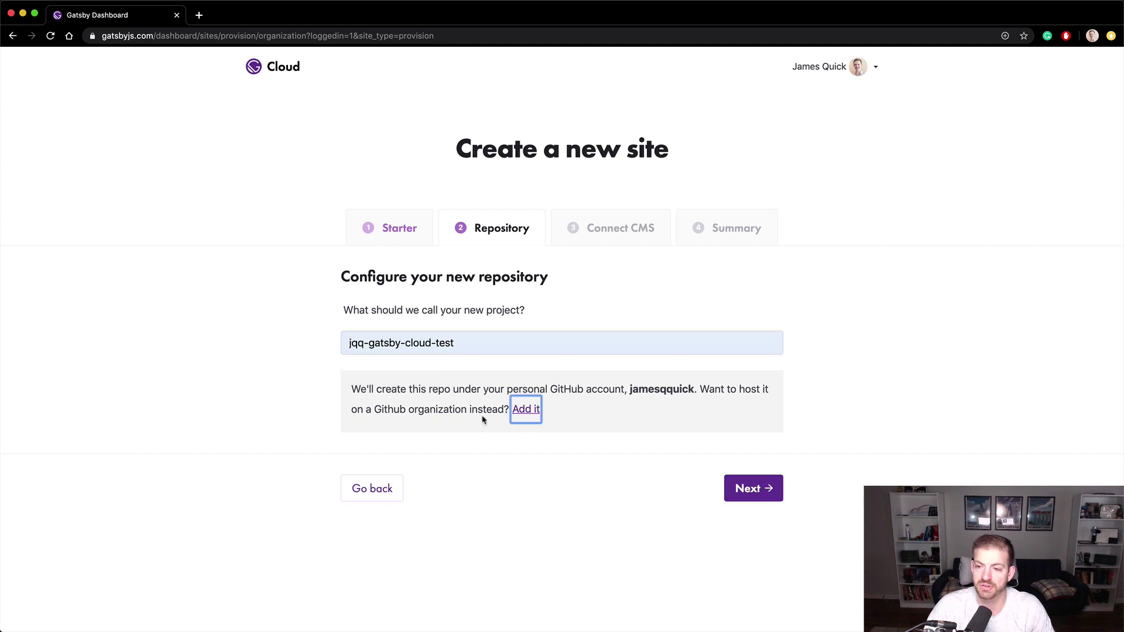
pyautogui.click(455, 342)
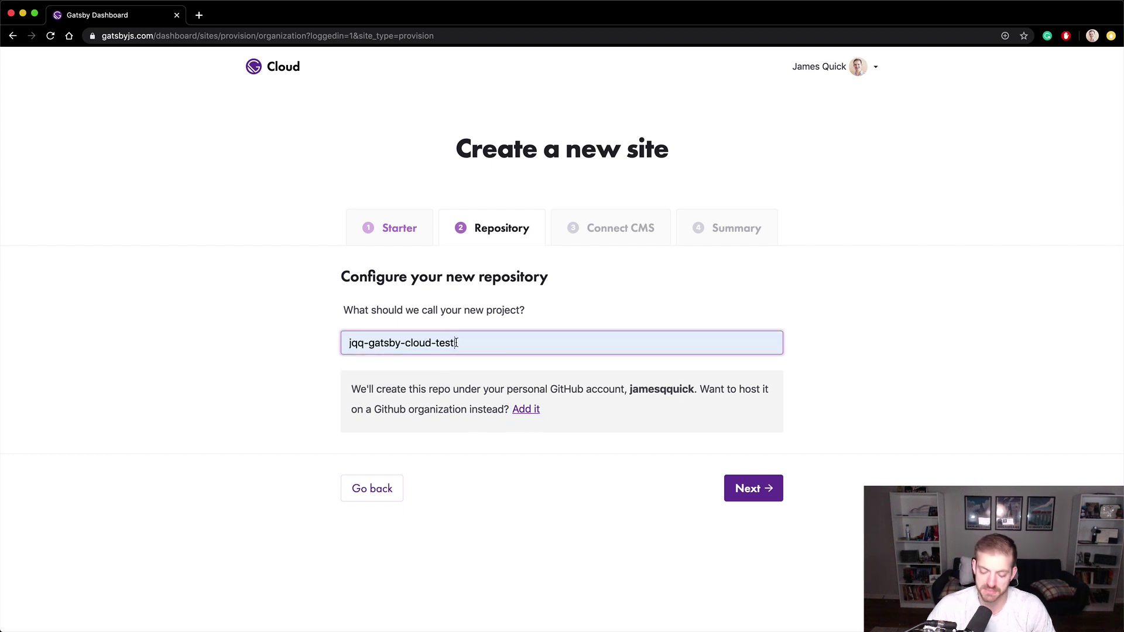
pyautogui.write('-2')
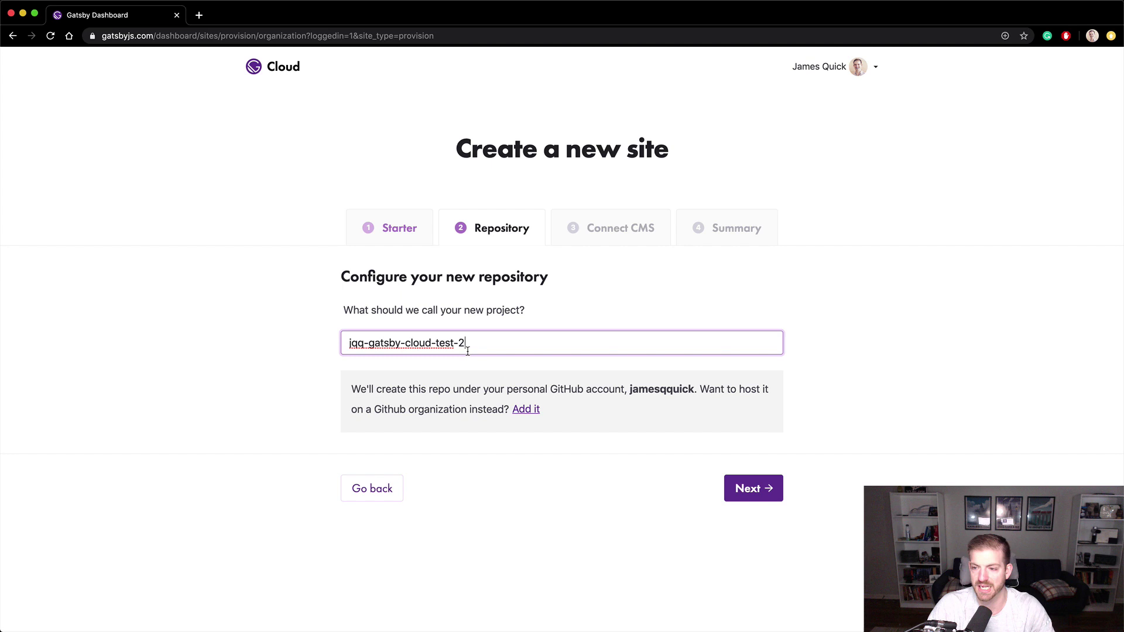
pyautogui.click(739, 488)
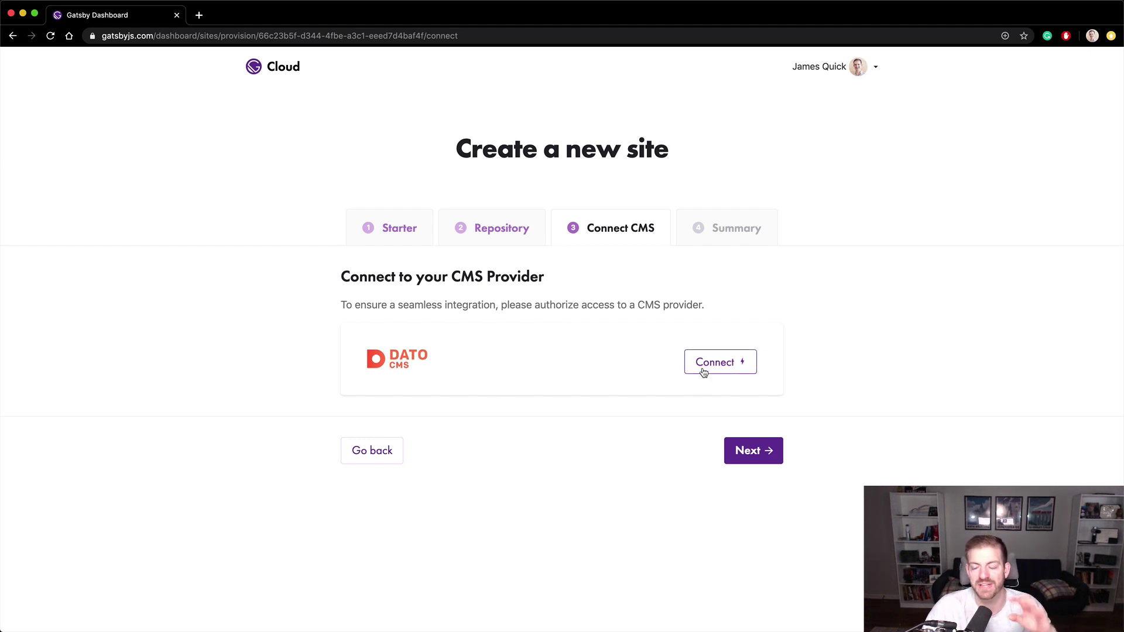
# Connect DatoCMS by signing in and authorizing Gatsby Cloud's access.
pyautogui.click(703, 372)
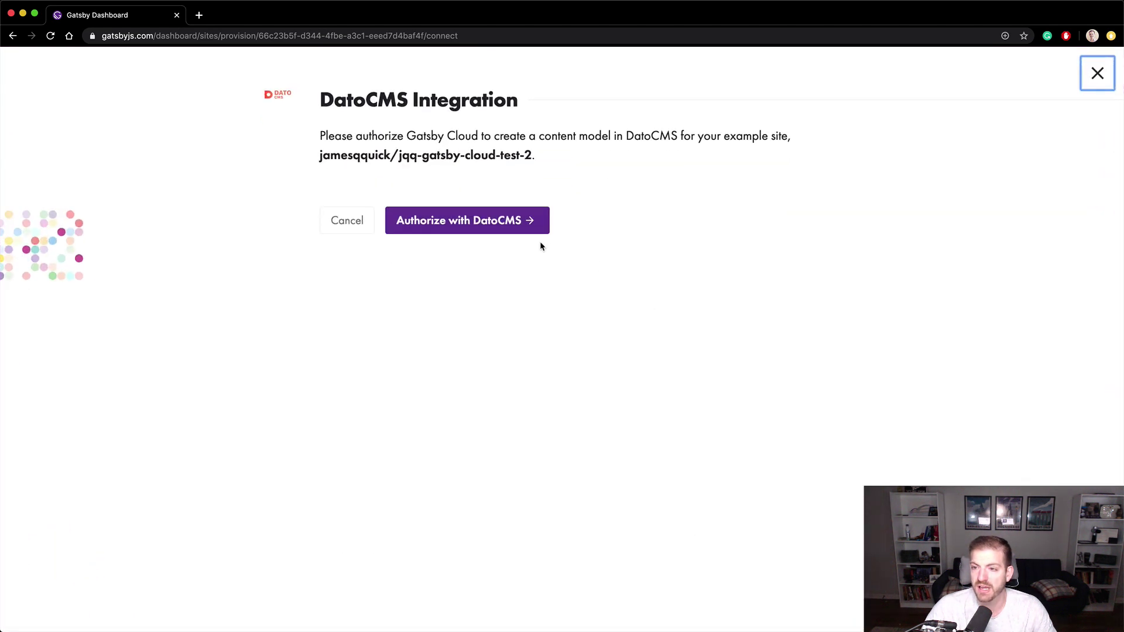
pyautogui.click(491, 228)
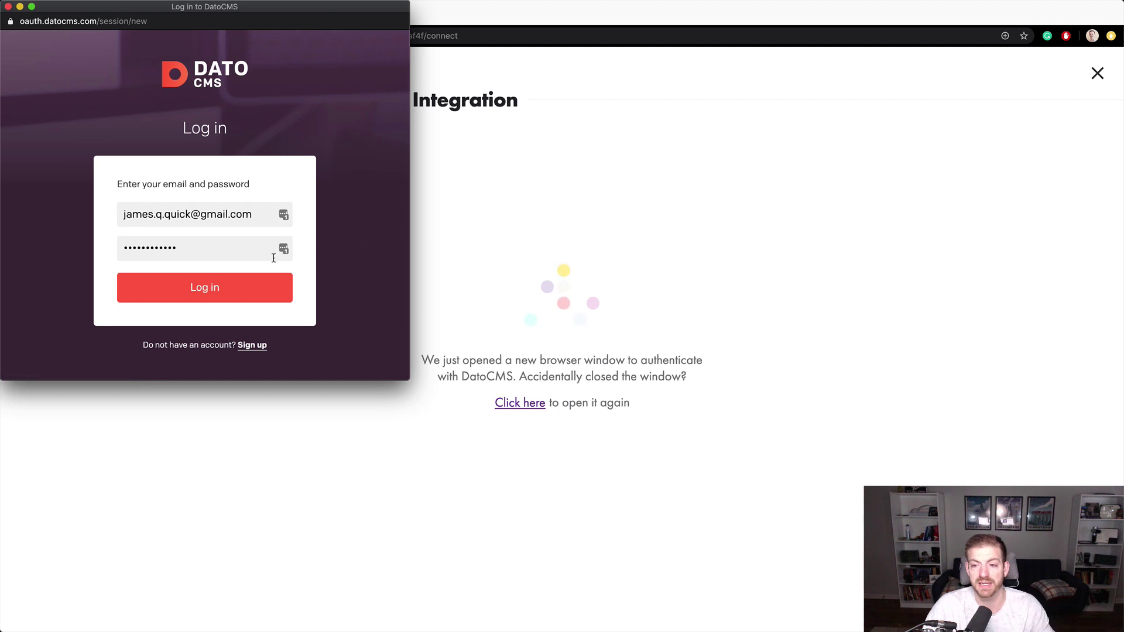
pyautogui.click(205, 285)
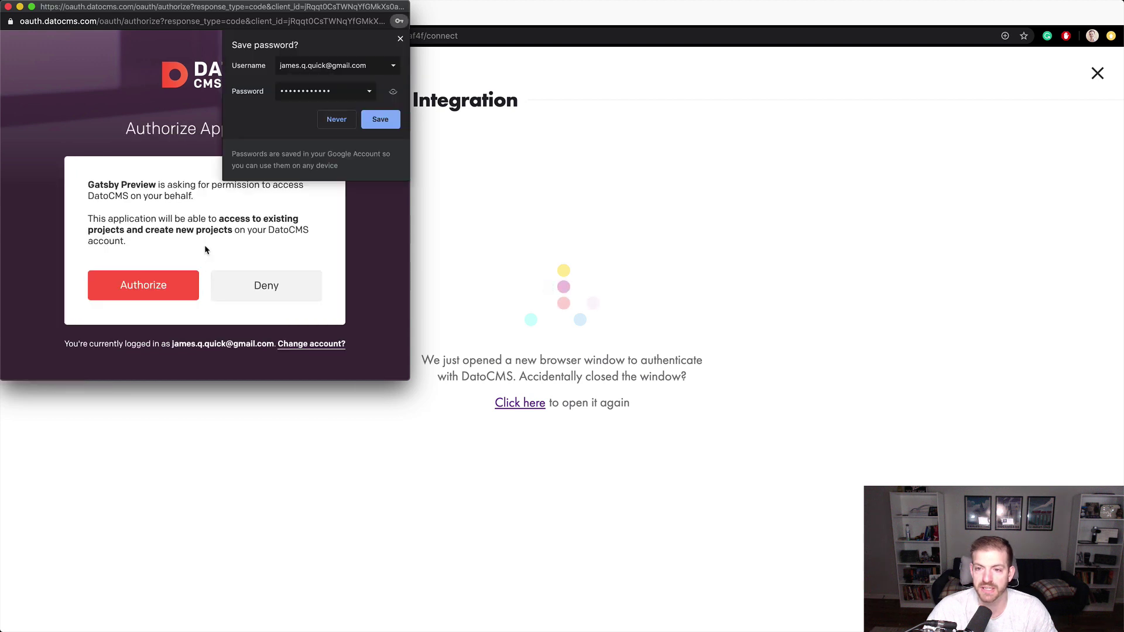
pyautogui.click(171, 284)
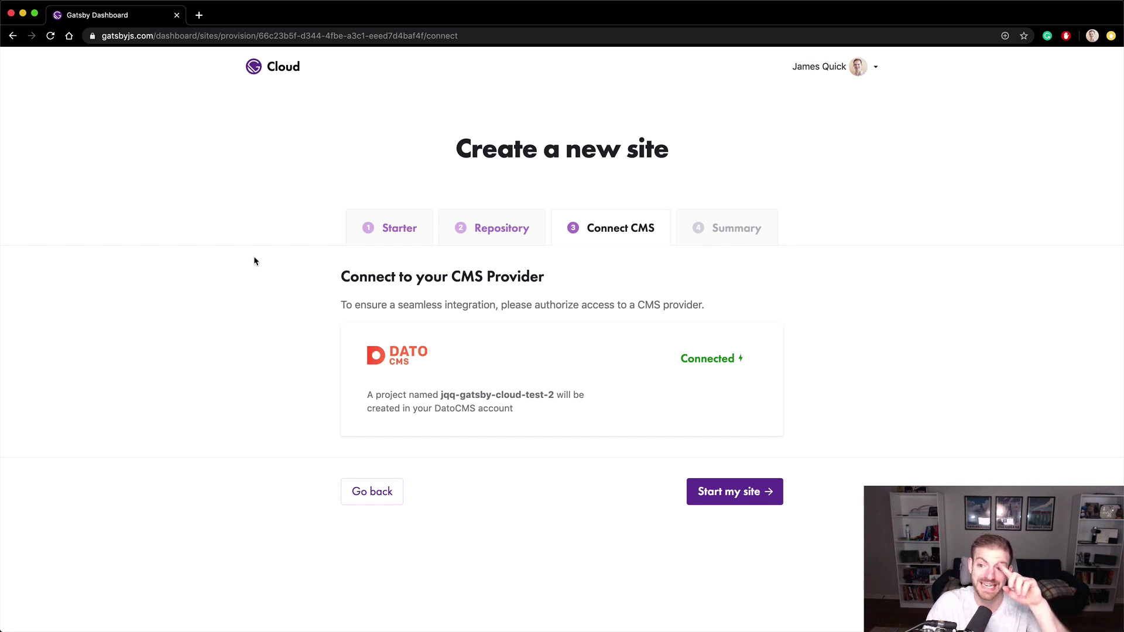
# Start the site and review the Summary of the created DatoCMS project and GitHub repository.
pyautogui.click(720, 488)
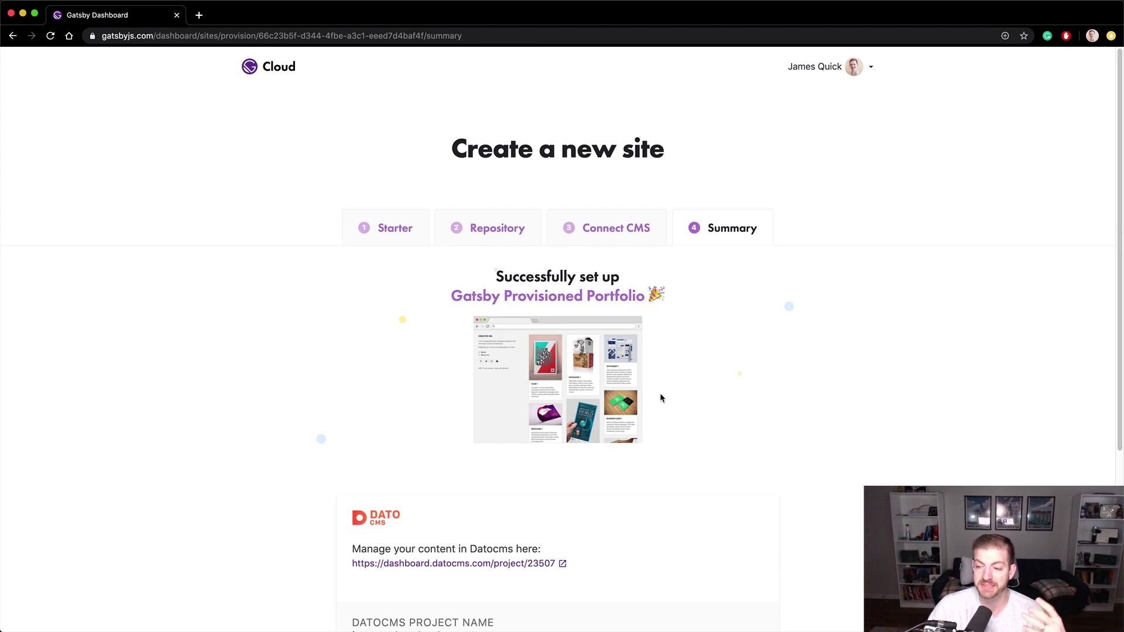
pyautogui.scroll(-5, 660, 398)
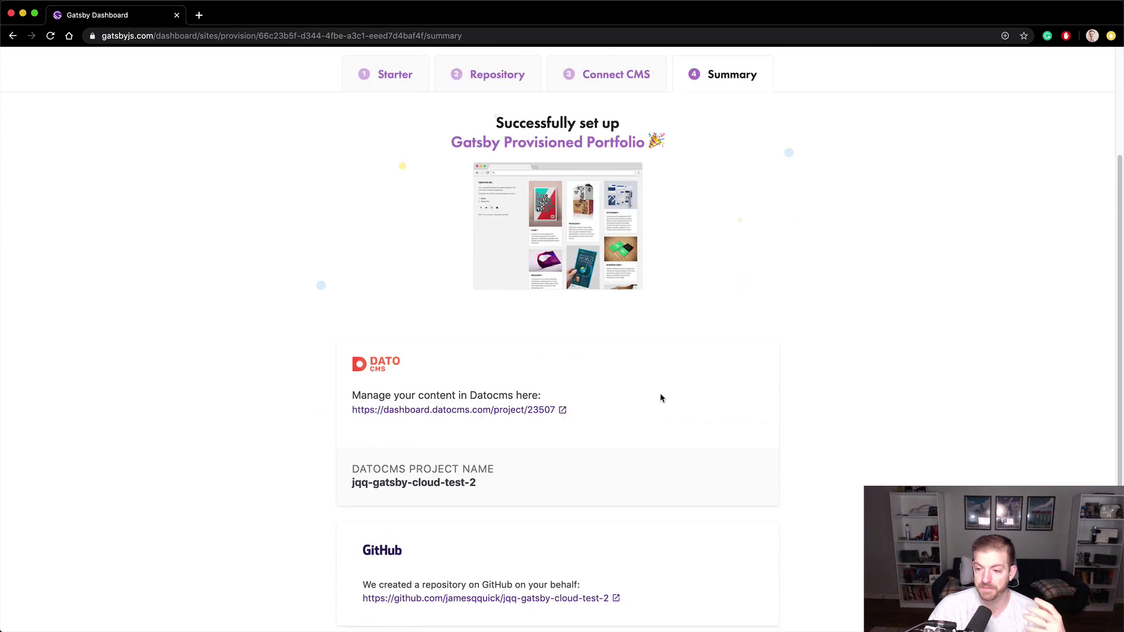
pyautogui.scroll(-2, 660, 398)
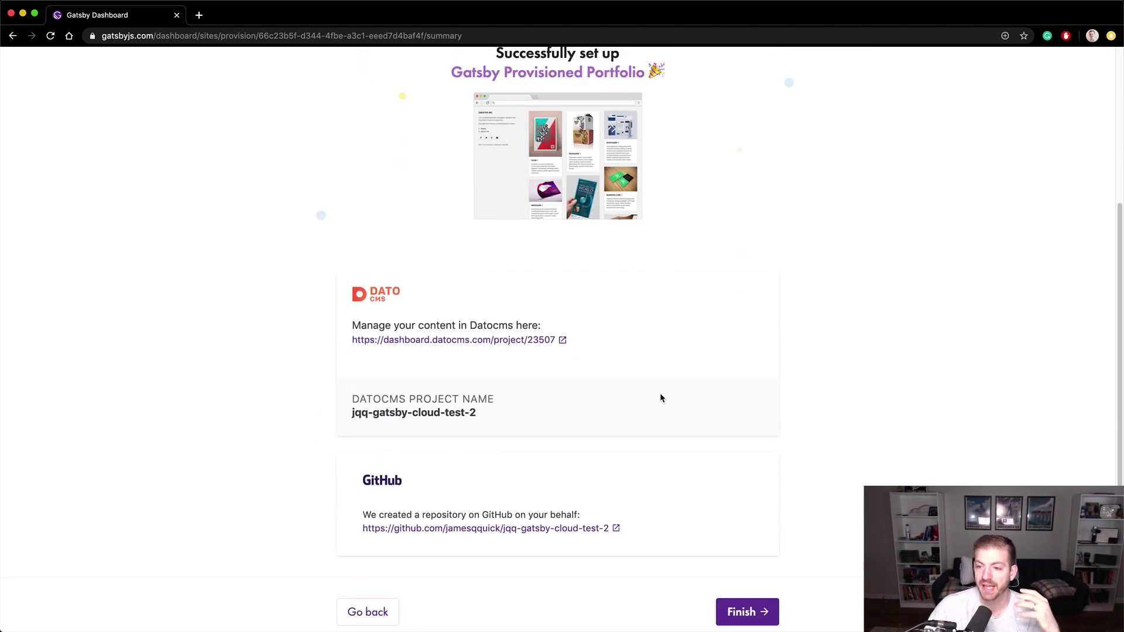
# Open the jqq-gatsby-cloud-test-2 DatoCMS project in a new tab and log in.
pyautogui.rightClick(459, 344)
pyautogui.click(471, 347)
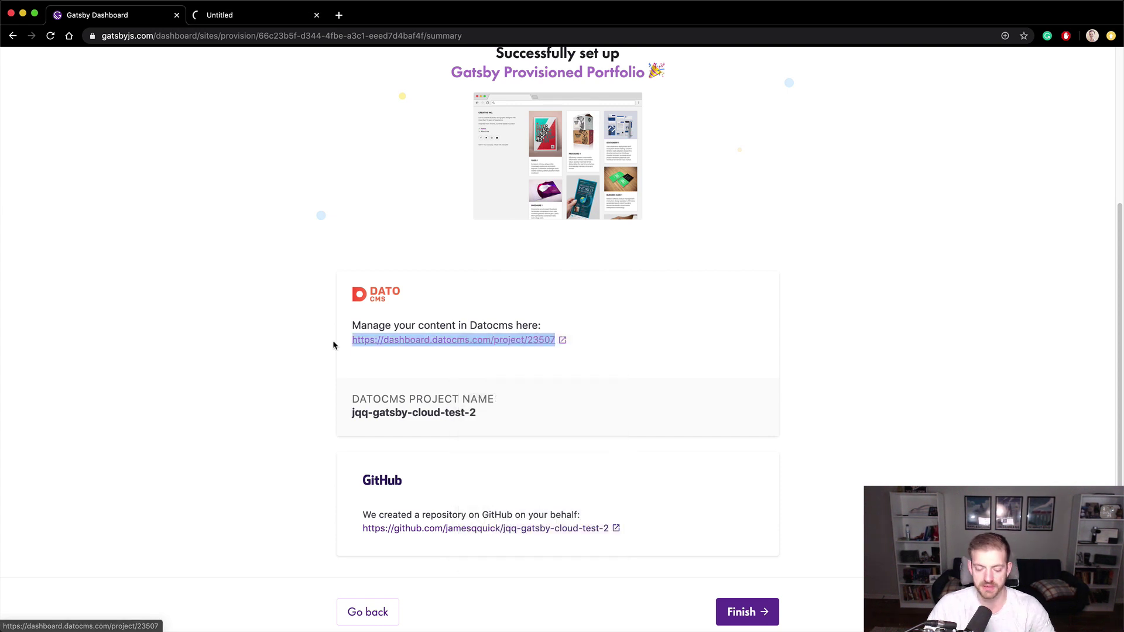
pyautogui.hotkey('ctrl', 'Tab')
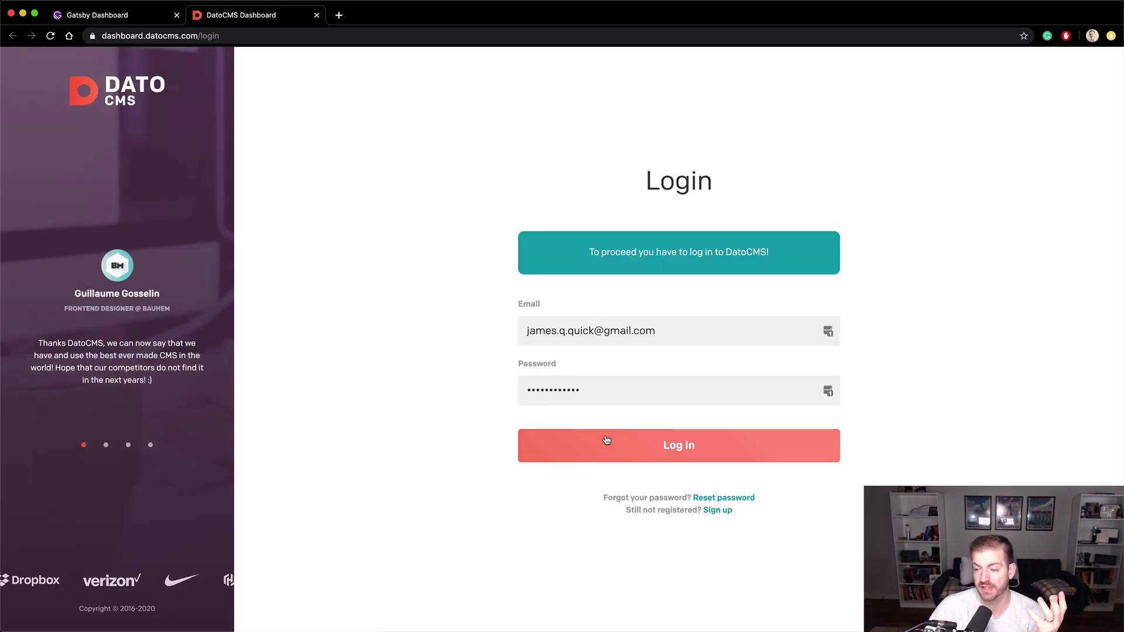
pyautogui.click(606, 440)
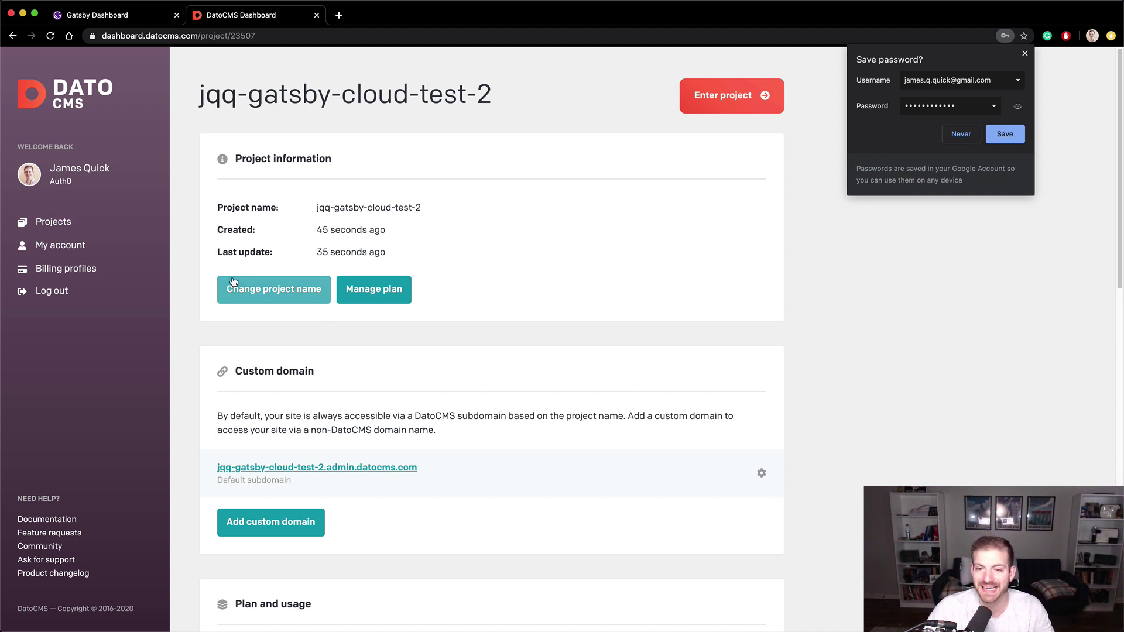
pyautogui.click(722, 111)
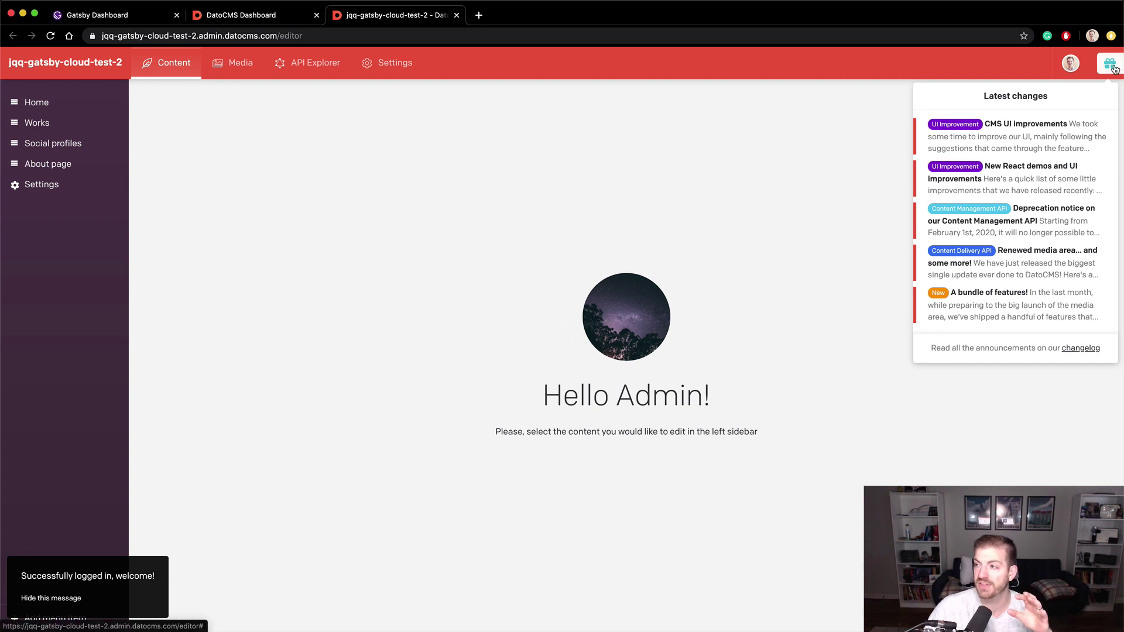
# Browse the Home, Works, Social profiles and About page records.
pyautogui.click(41, 103)
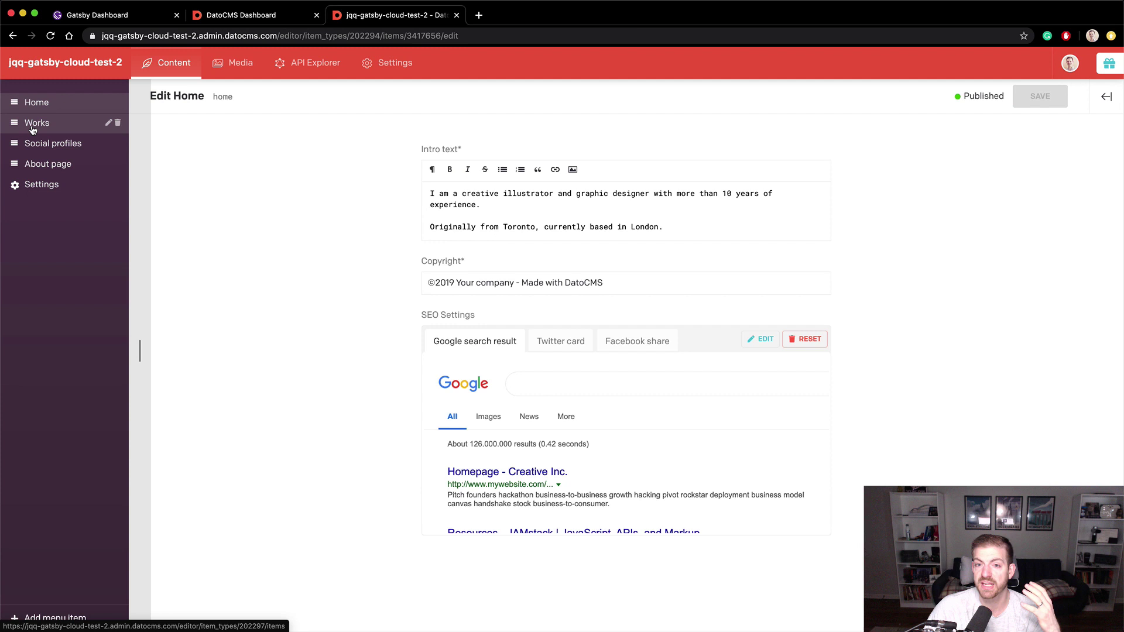
pyautogui.click(32, 125)
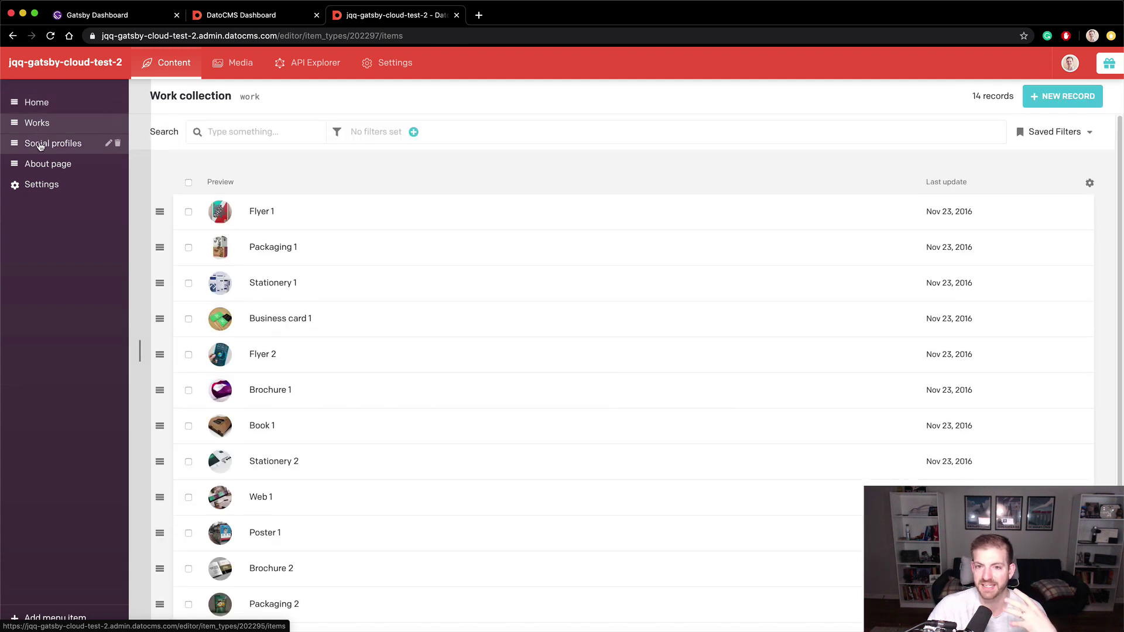
pyautogui.click(40, 145)
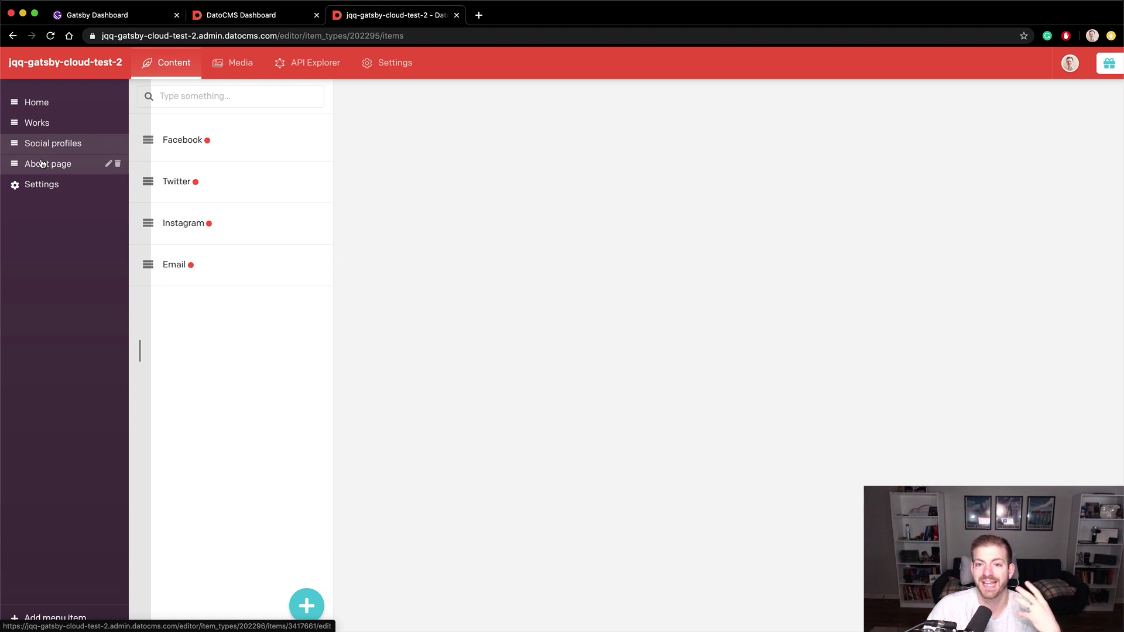
pyautogui.click(42, 164)
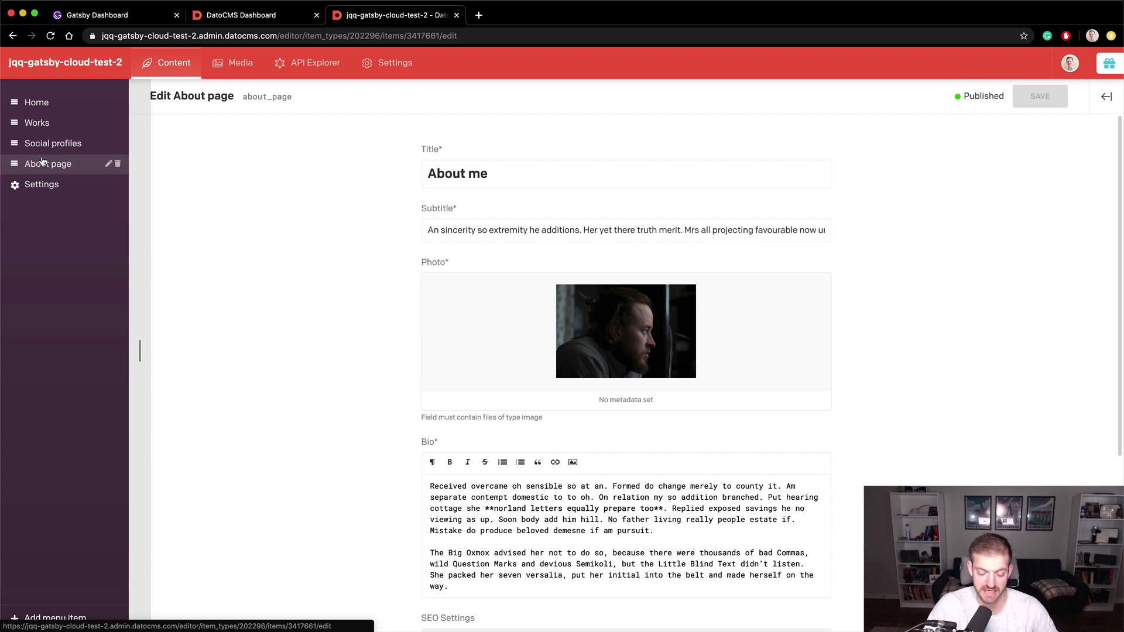
pyautogui.hotkey('ctrl', 'shift', 'Tab')
pyautogui.hotkey('ctrl', 'shift', 'Tab')
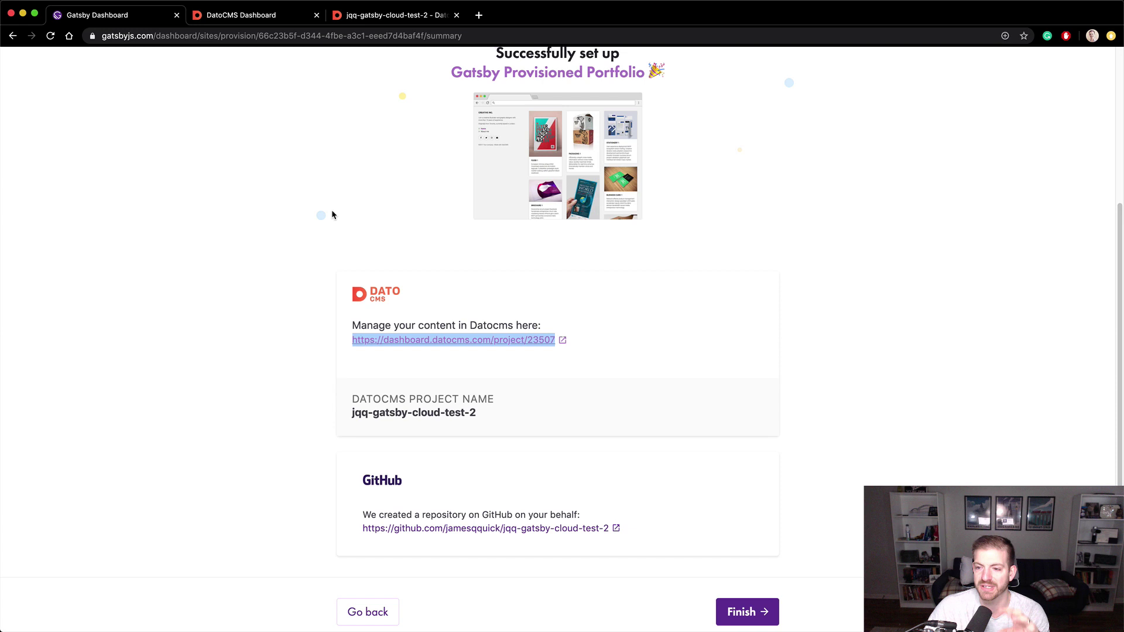
# Open the jqq-gatsby-cloud-test-2 GitHub repository in a new tab, then return to Gatsby Cloud.
pyautogui.scroll(-1, 282, 270)
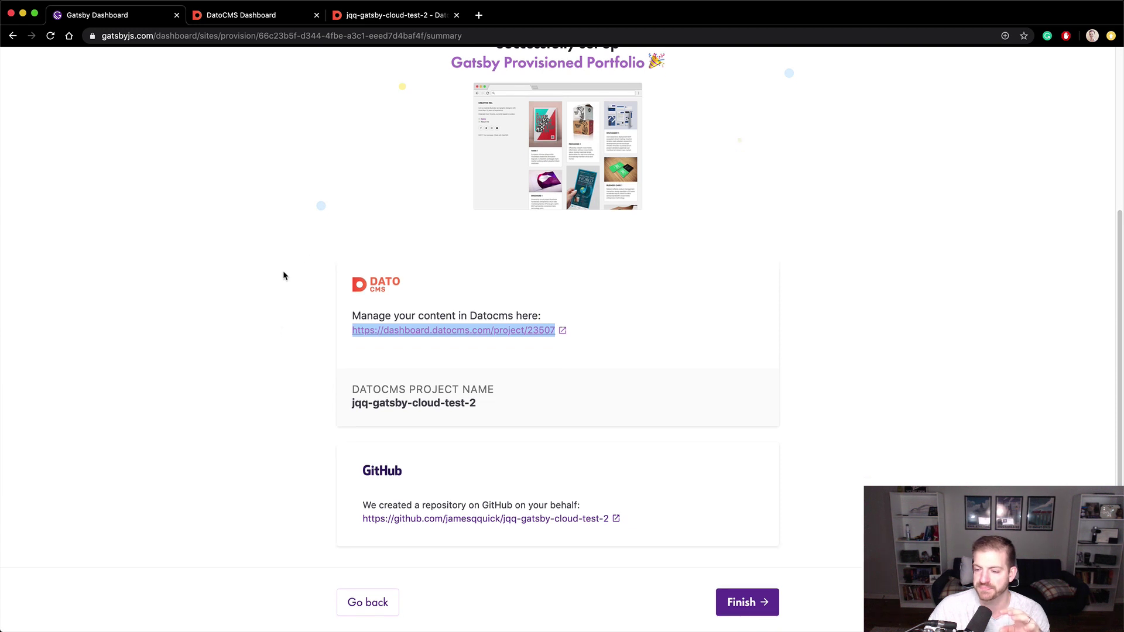
pyautogui.rightClick(418, 517)
pyautogui.click(454, 456)
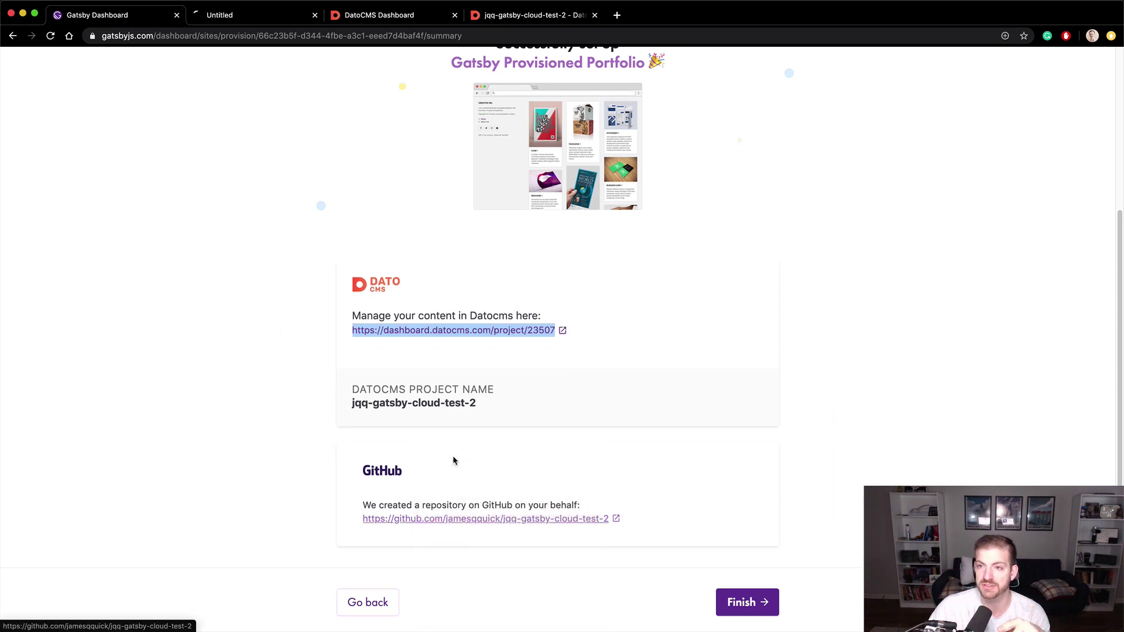
pyautogui.hotkey('ctrl', 'Tab')
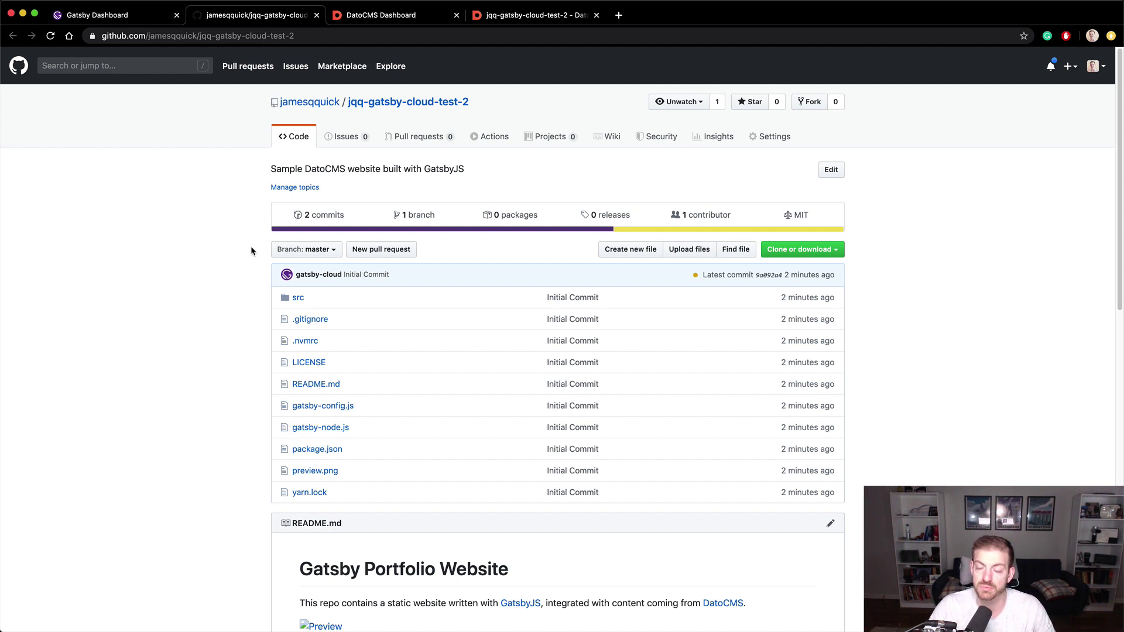
pyautogui.hotkey('ctrl', 'shift', 'Tab')
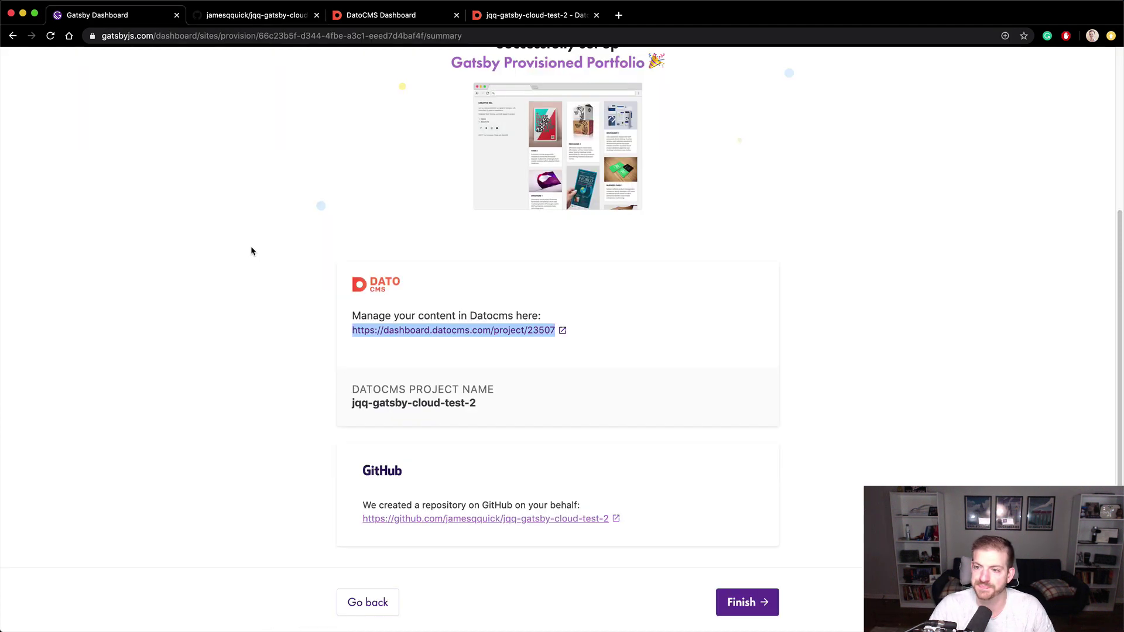
# Finish setup, open the completed build, and preview the Creative Inc. site in a new tab.
pyautogui.click(740, 600)
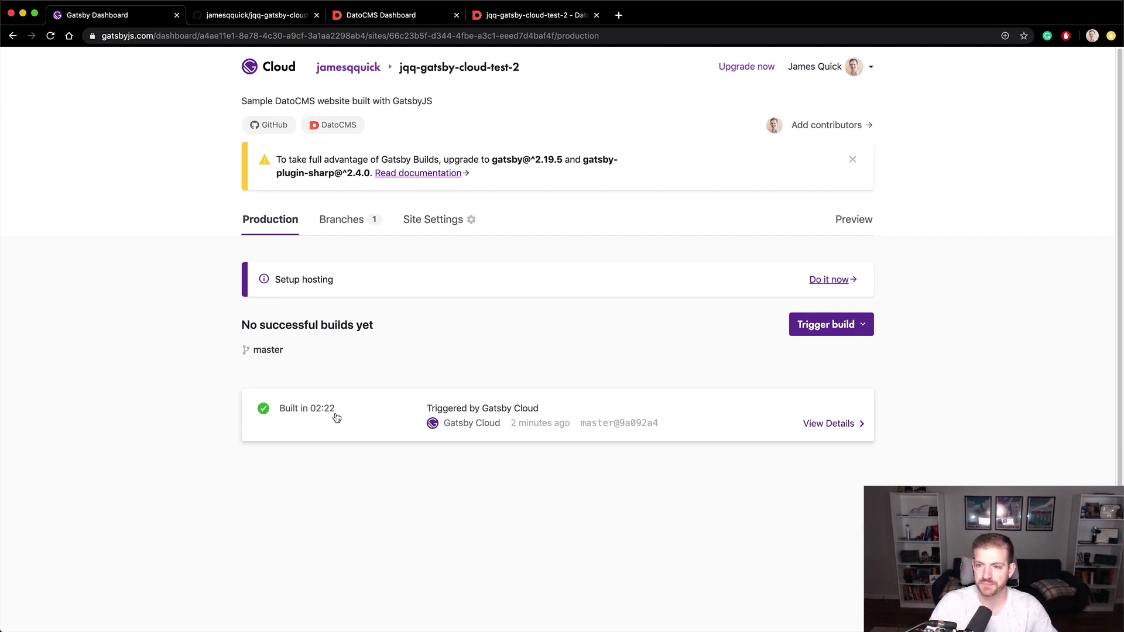
pyautogui.click(462, 413)
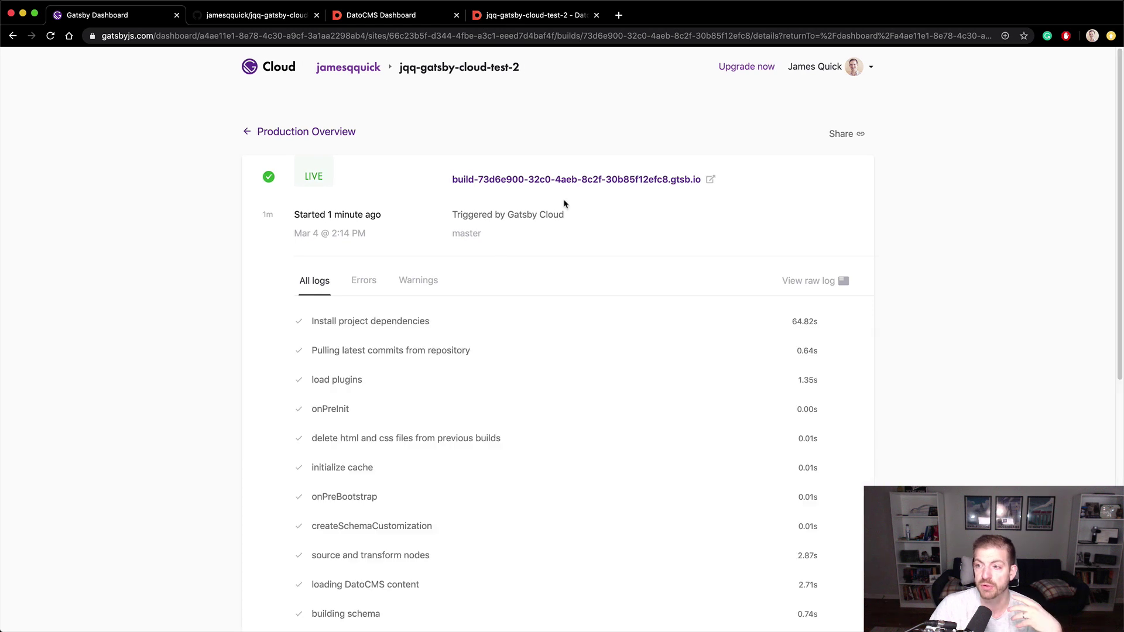
pyautogui.click(584, 179)
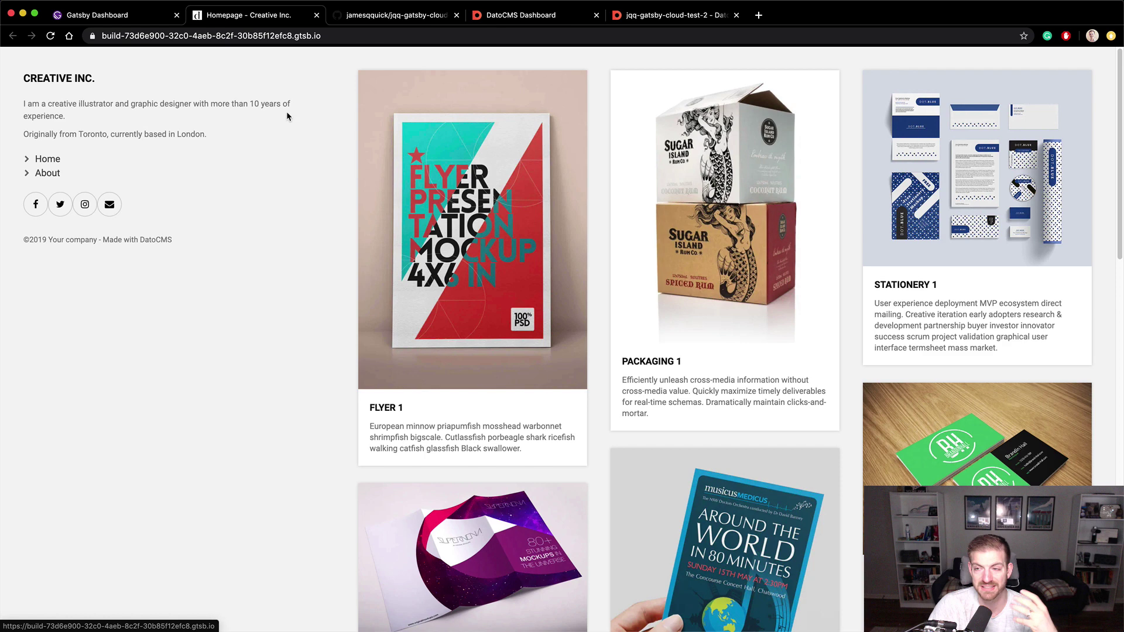
# Open the Home record in the DatoCMS content editor.
pyautogui.click(511, 21)
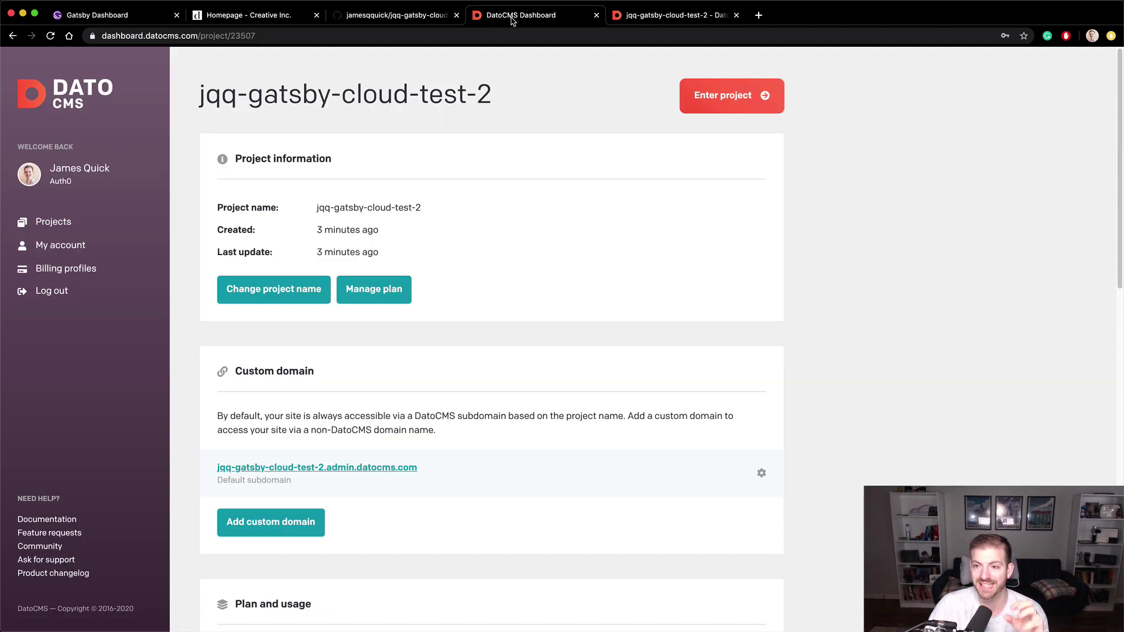
pyautogui.click(646, 18)
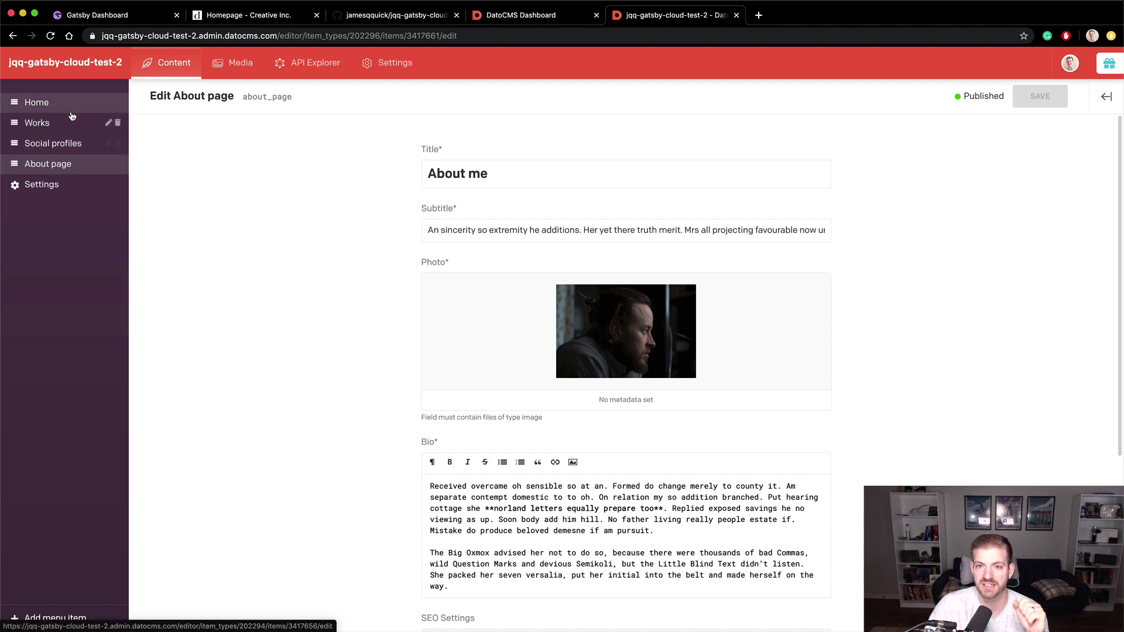
pyautogui.click(52, 106)
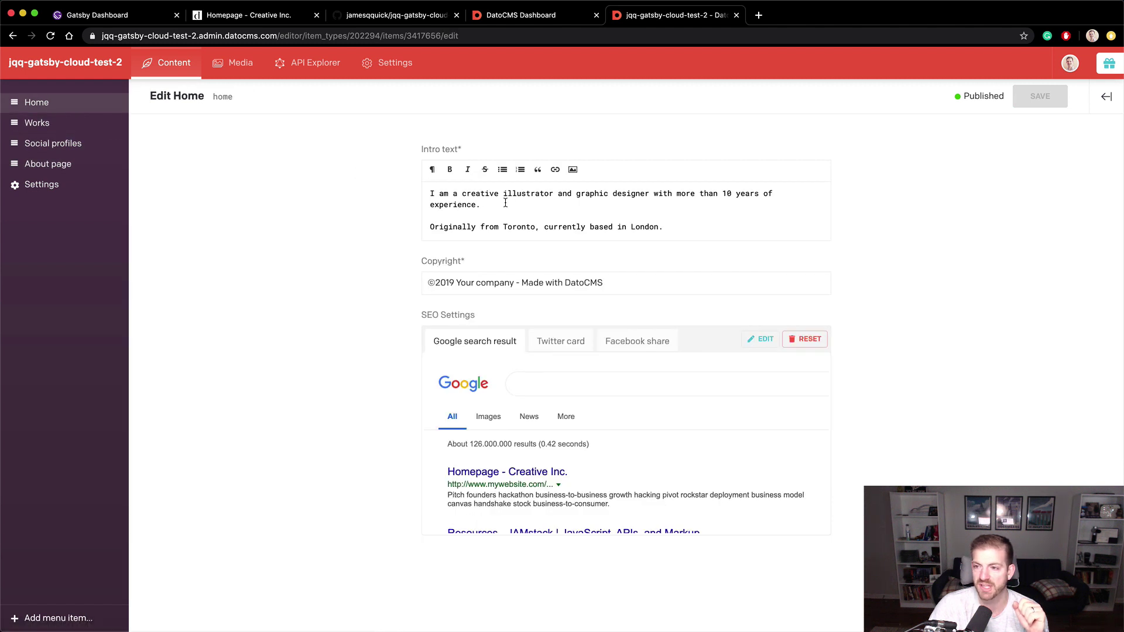
# Rewrite the intro as a Senior Developer Advocate at Auth0 introduction, delete the Toronto/London line, save.
pyautogui.moveTo(505, 203); pyautogui.dragTo(423, 189)
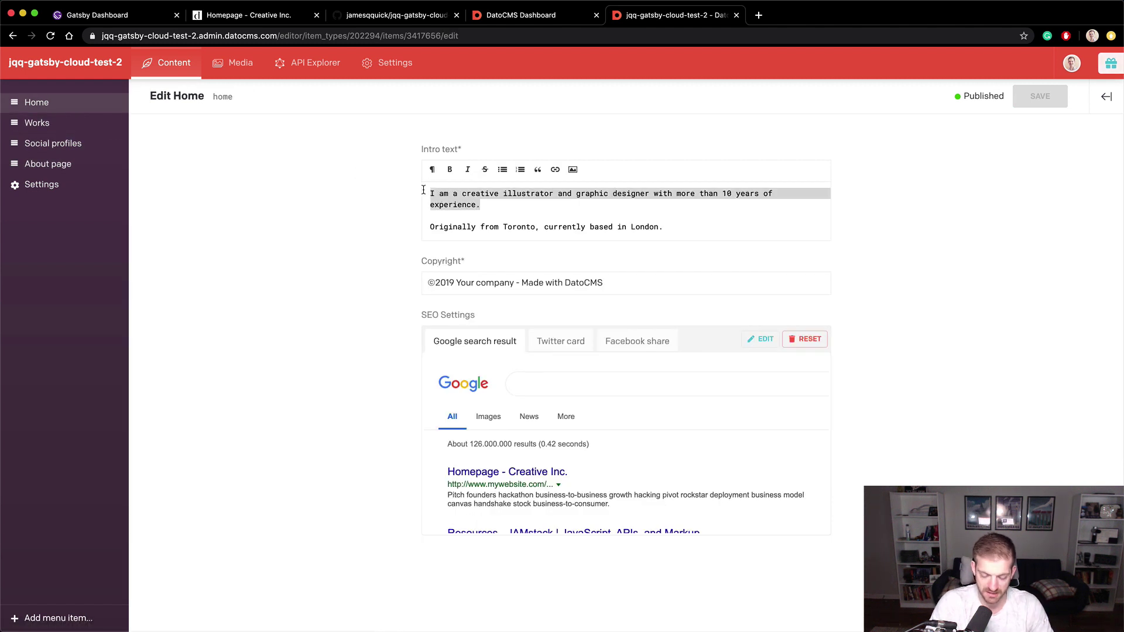
pyautogui.write('Hi, I')
pyautogui.press('BackSpace')
pyautogui.write('my na')
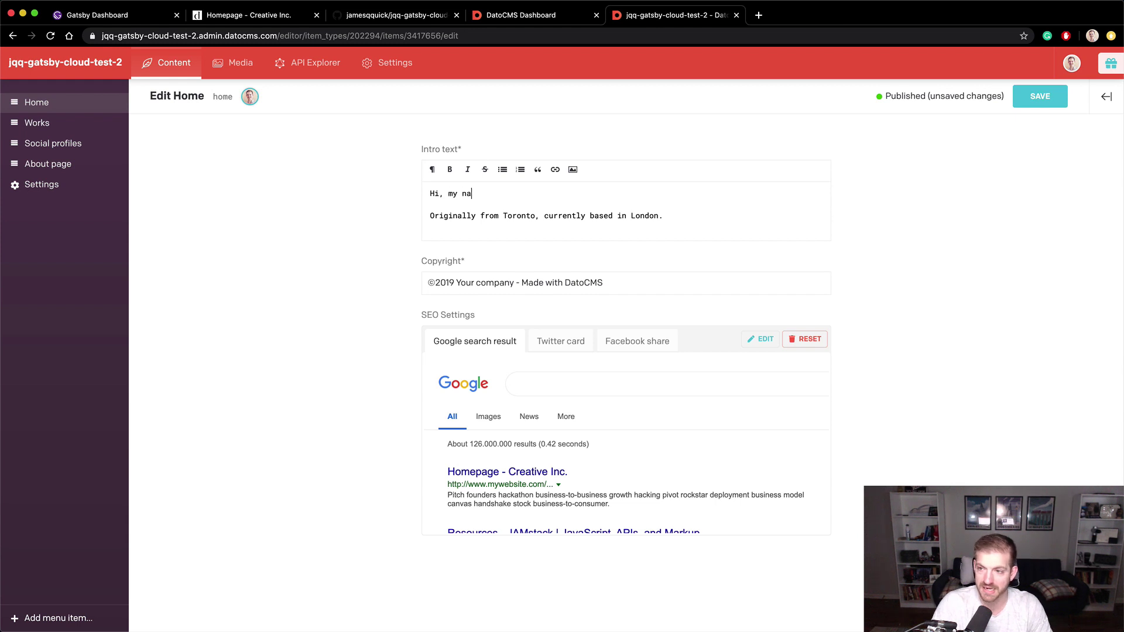
pyautogui.write('me is James Q ')
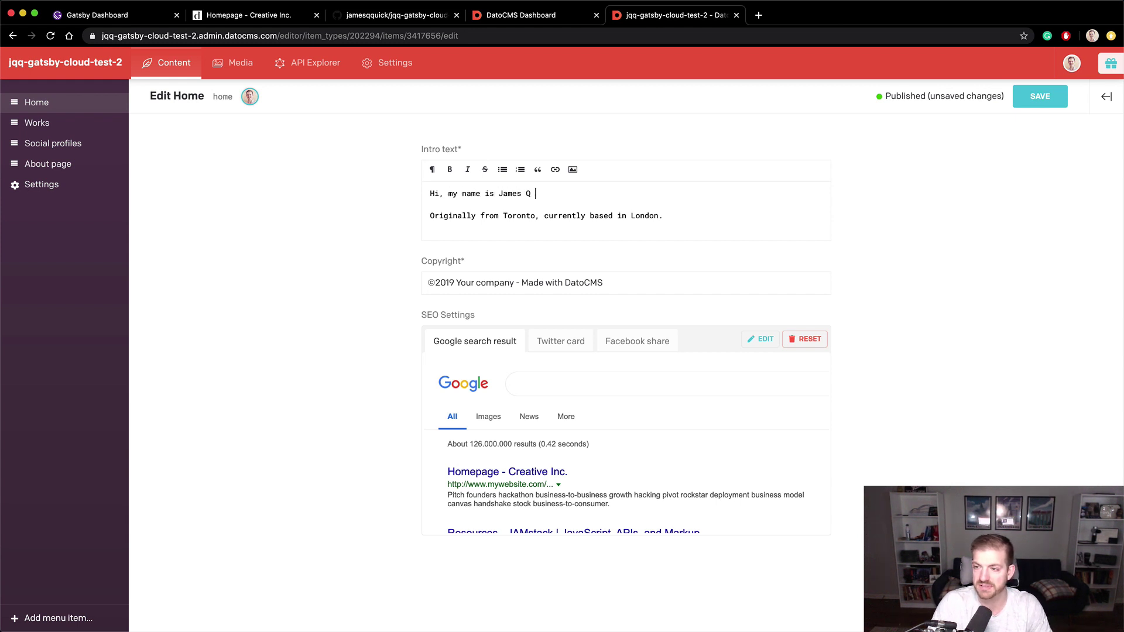
pyautogui.write('Quick')
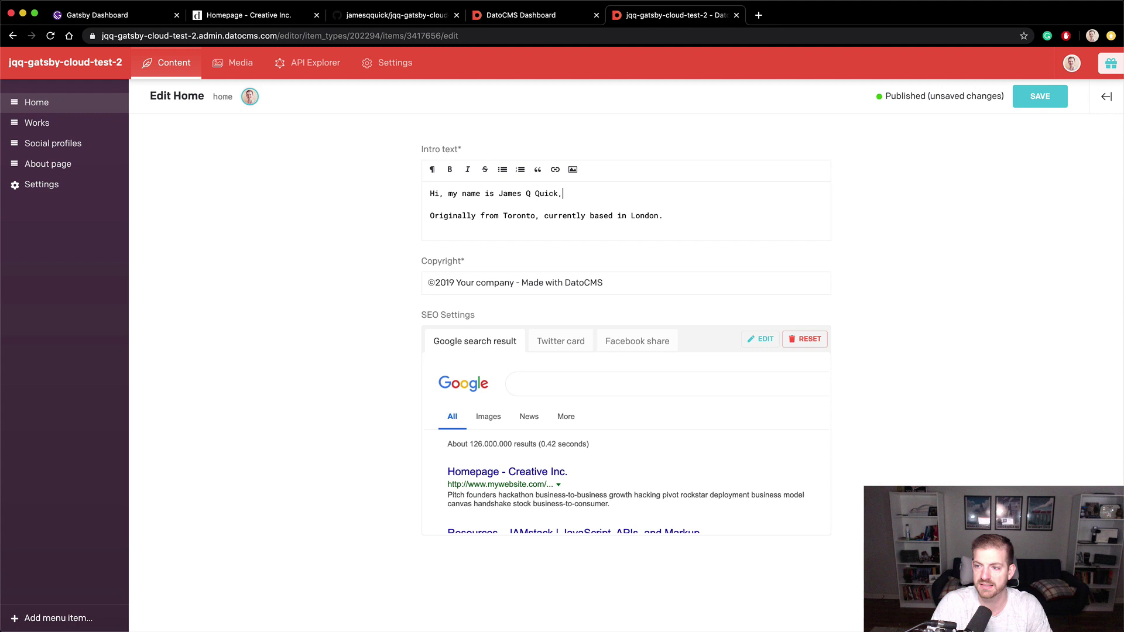
pyautogui.write(', amd O a')
pyautogui.write(',')
pyautogui.press('BackSpace')
pyautogui.press('BackSpace')
pyautogui.press('BackSpace')
pyautogui.press('BackSpace')
pyautogui.press('BackSpace')
pyautogui.press('BackSpace')
pyautogui.press('BackSpace')
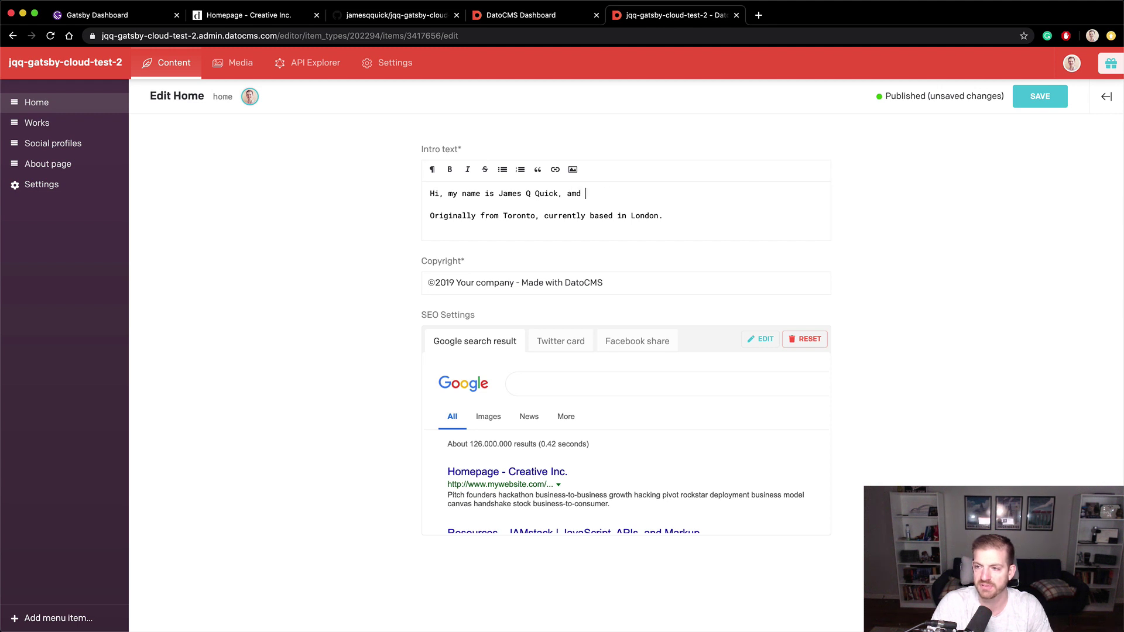
pyautogui.write('nd I am a Senior ')
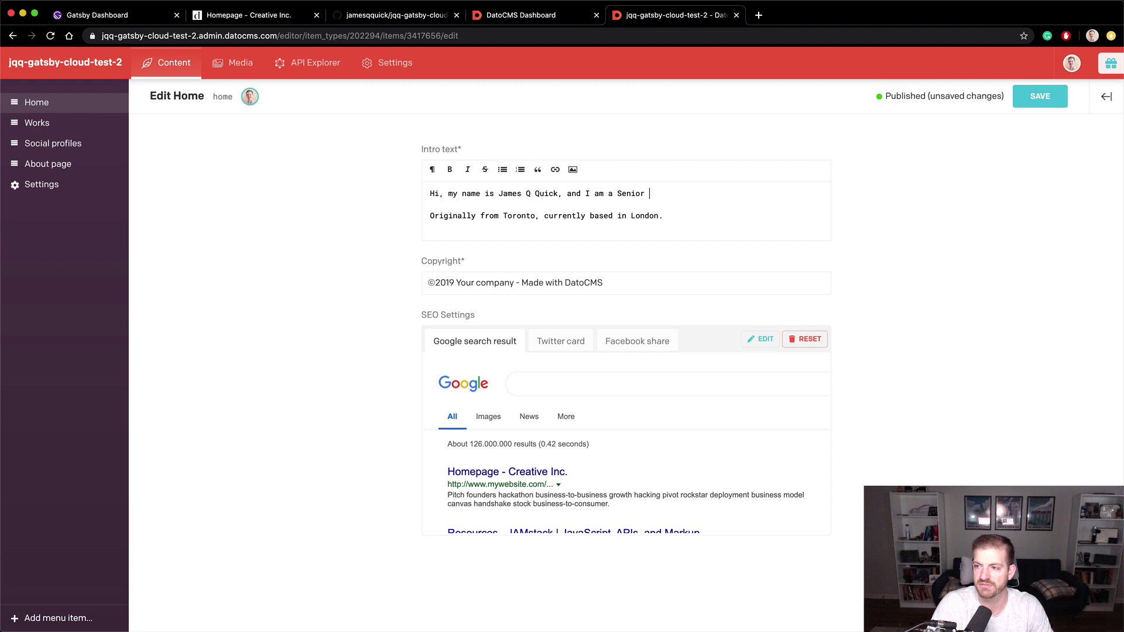
pyautogui.write('Developer Advocate ')
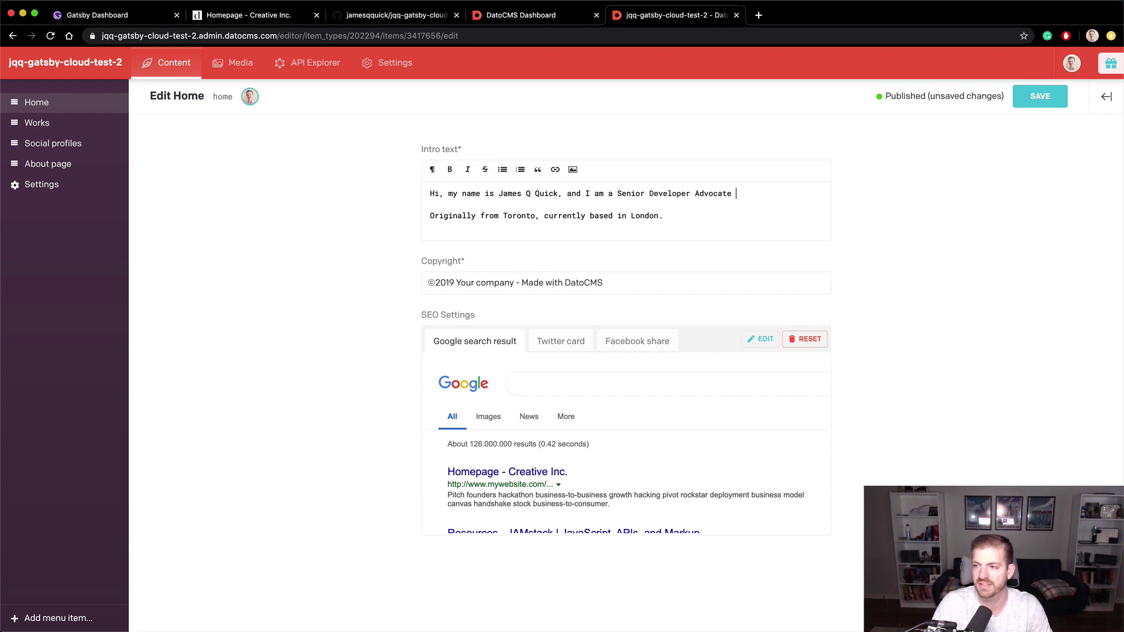
pyautogui.write('at Auth0!')
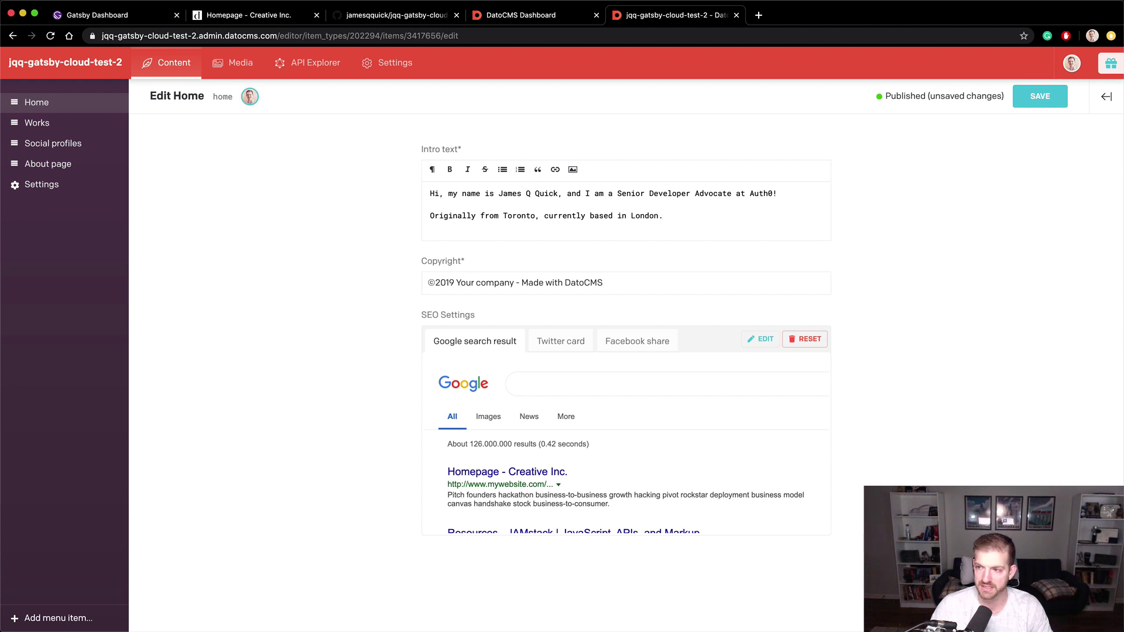
pyautogui.press('super+BackSpace')
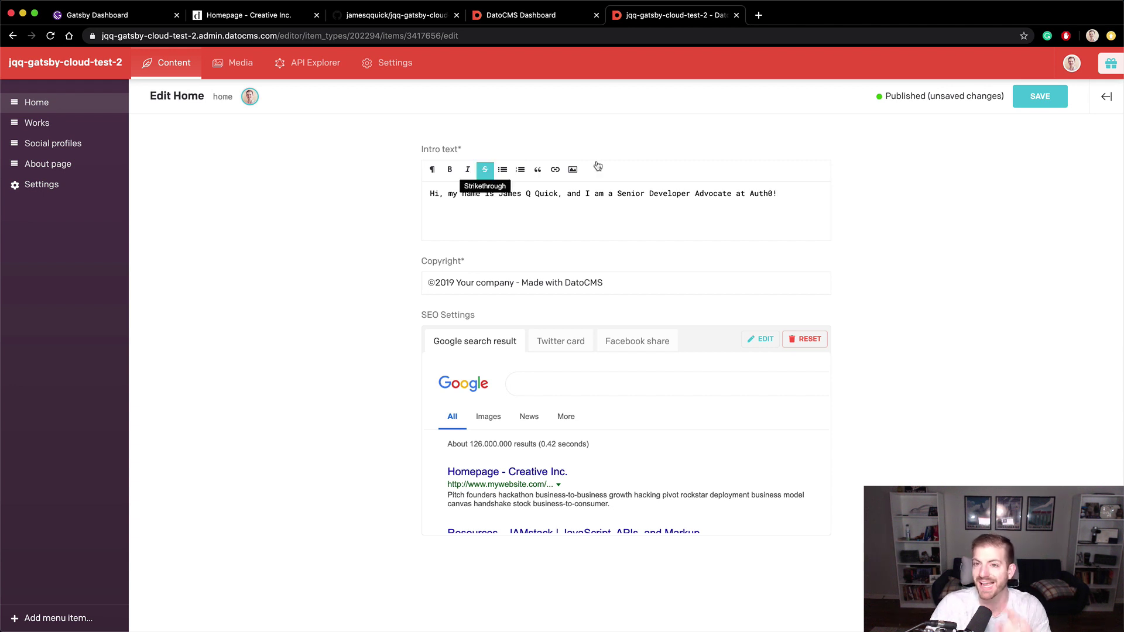
pyautogui.click(1022, 97)
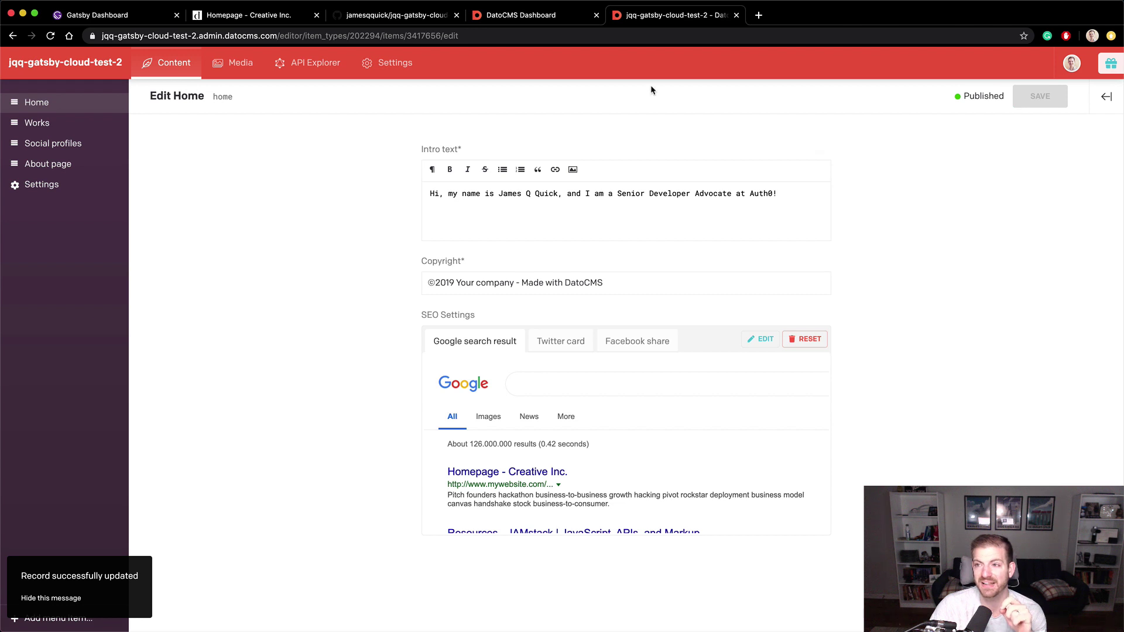
# Open the 'Data update from Dato CMS' build from the site's Production Overview.
pyautogui.click(159, 13)
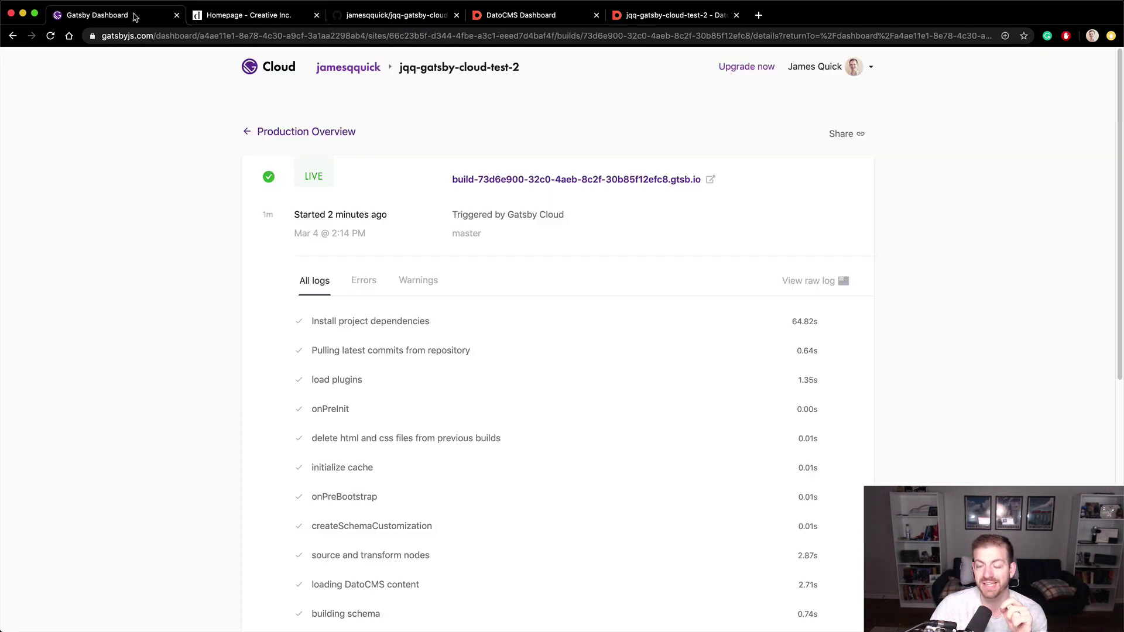
pyautogui.click(276, 131)
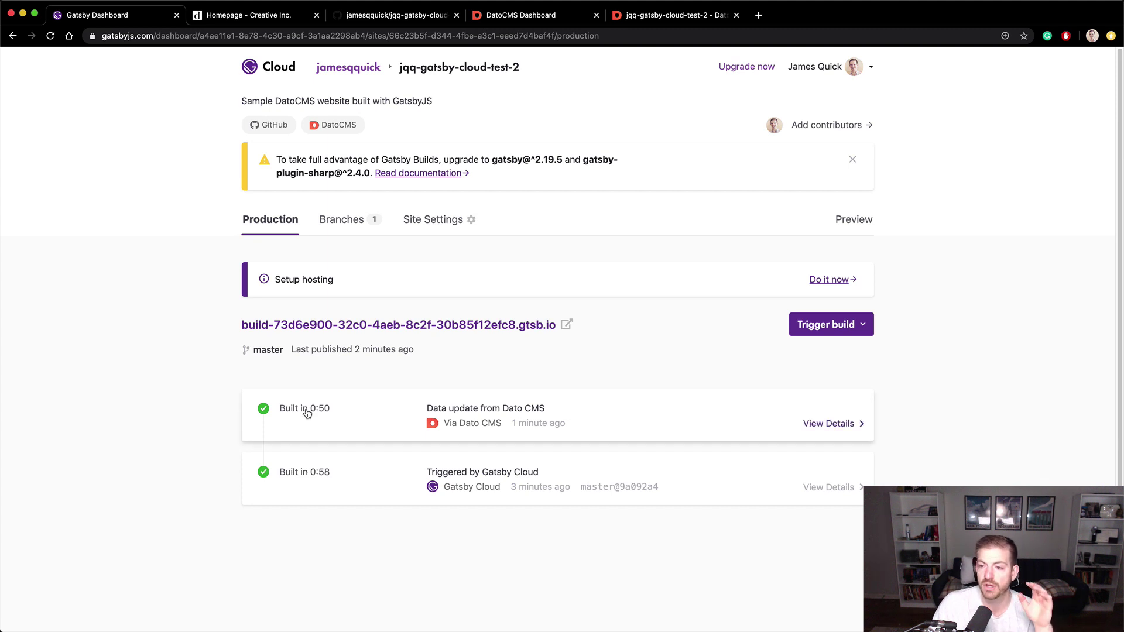
pyautogui.click(373, 415)
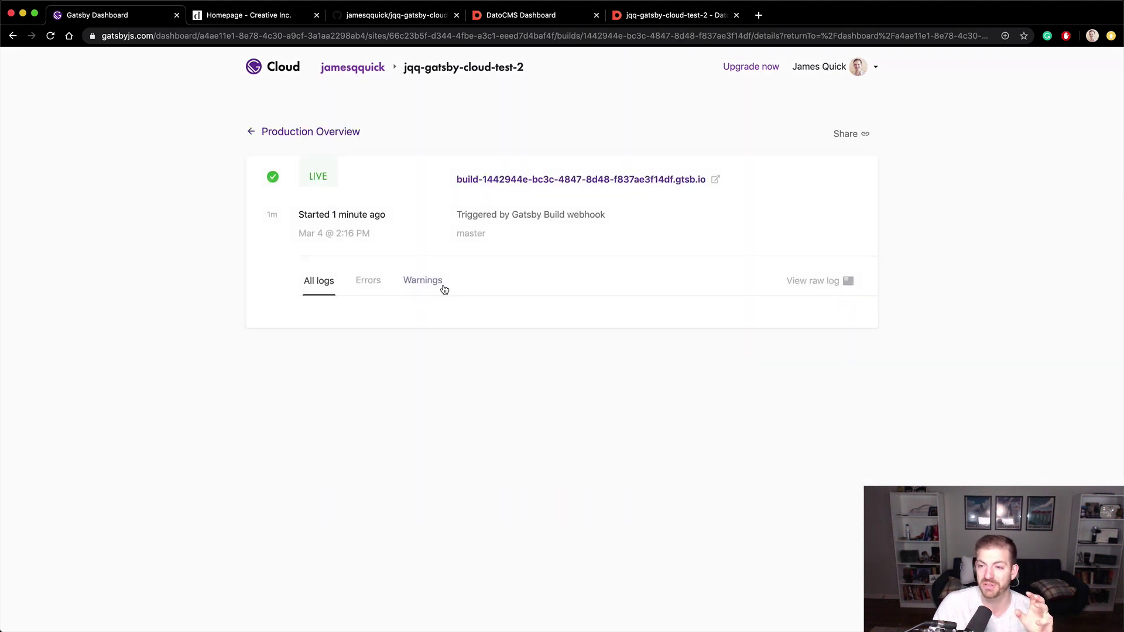
# Check the rebuilt site shows the new Auth0 intro, then go to the GitHub repository tab.
pyautogui.click(511, 183)
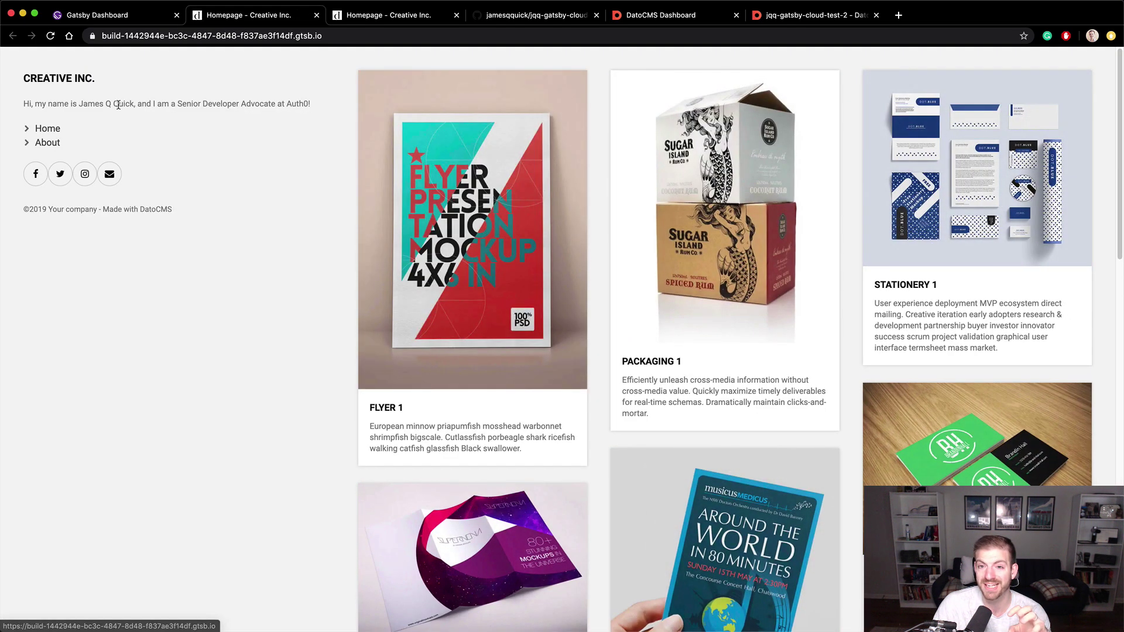
pyautogui.tripleClick(122, 103)
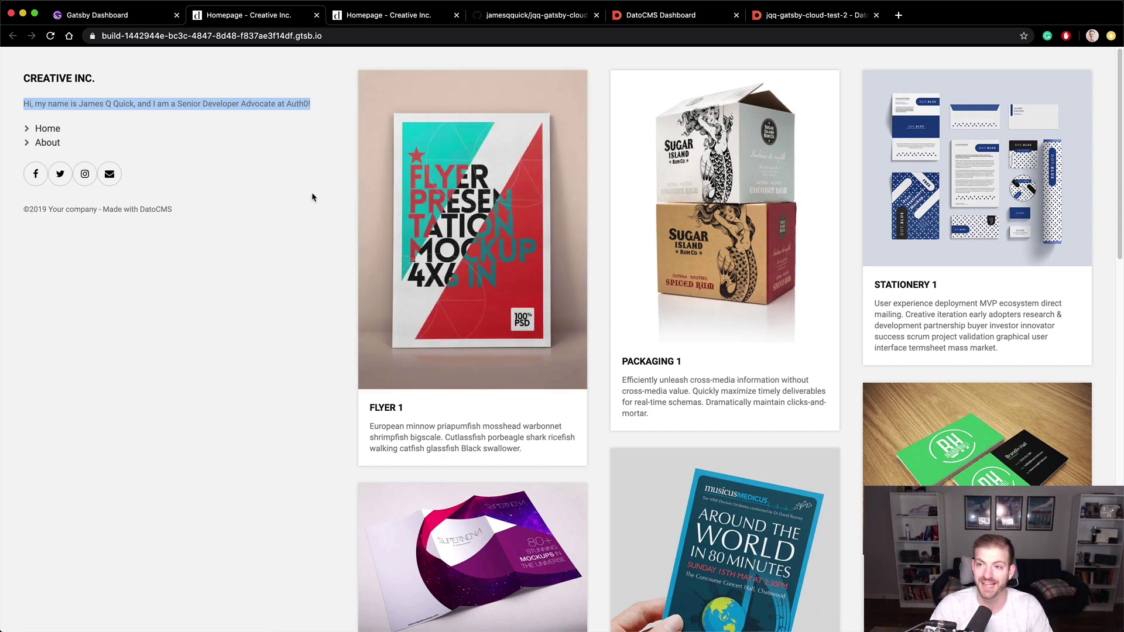
pyautogui.hotkey('ctrl', 'Tab')
pyautogui.hotkey('ctrl', 'Tab')
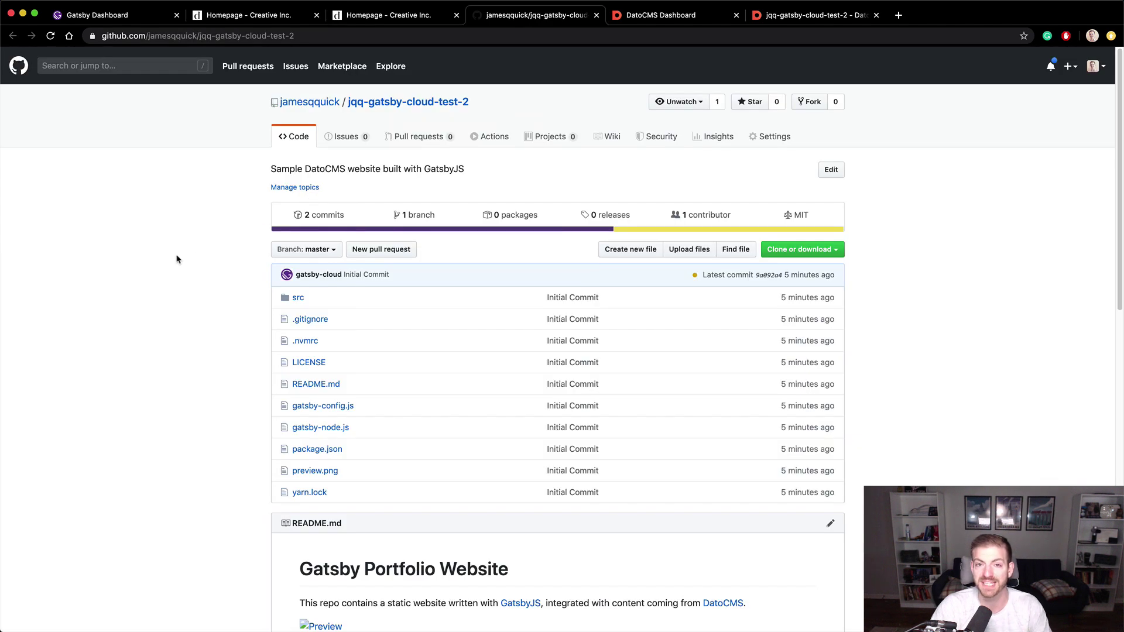
# Copy the repository's HTTPS clone URL and open a Hyper terminal window.
pyautogui.click(812, 252)
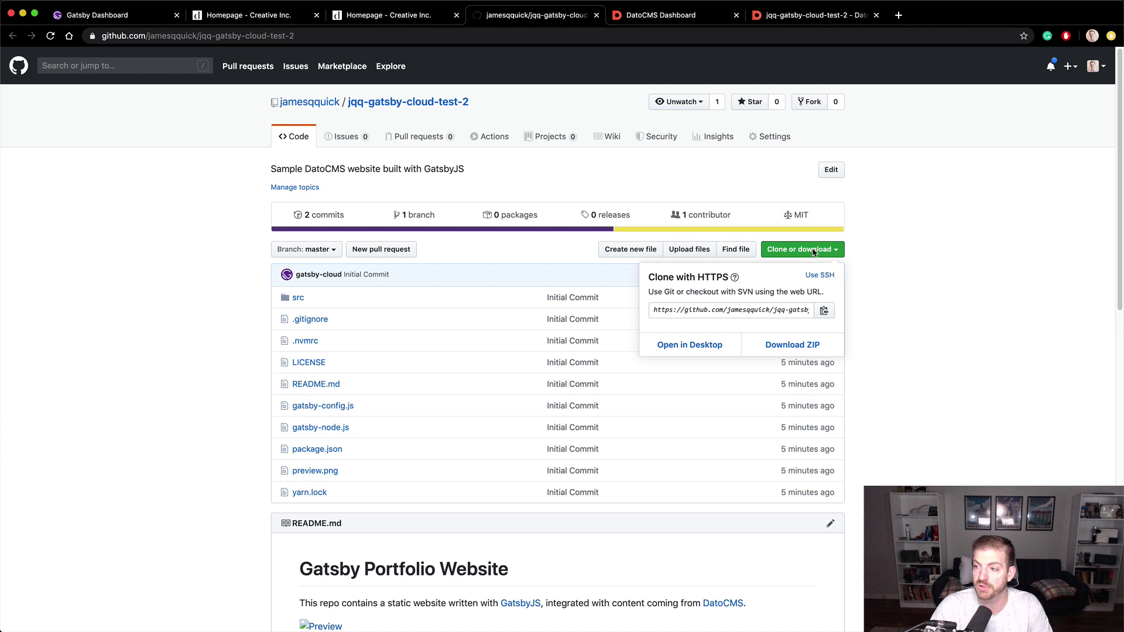
pyautogui.click(744, 305)
pyautogui.press('super+c')
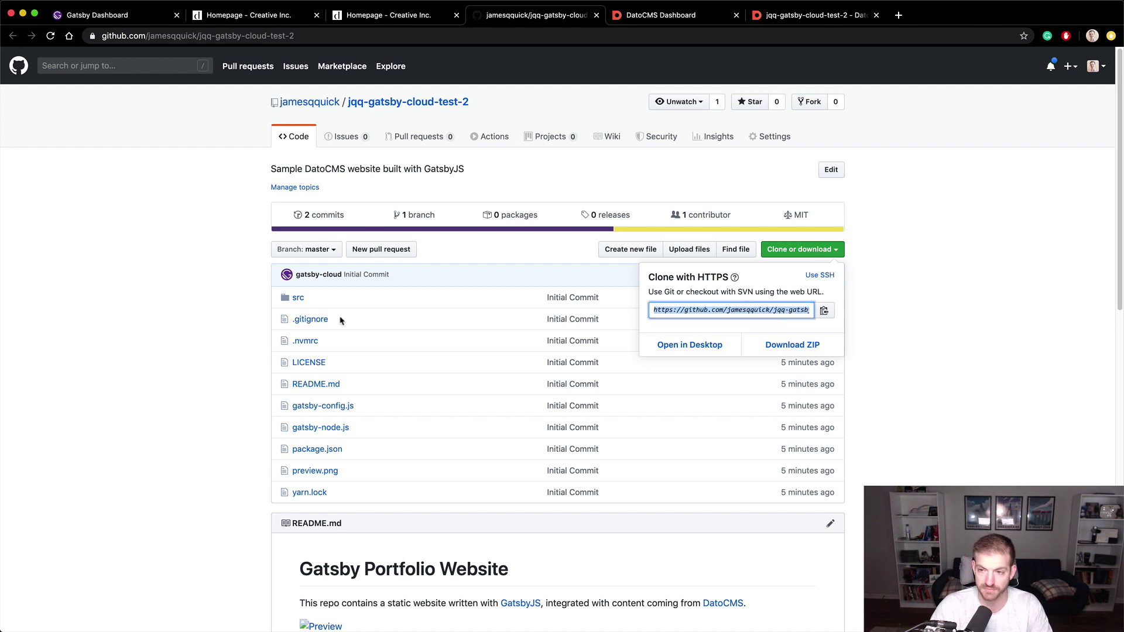
pyautogui.click(99, 326)
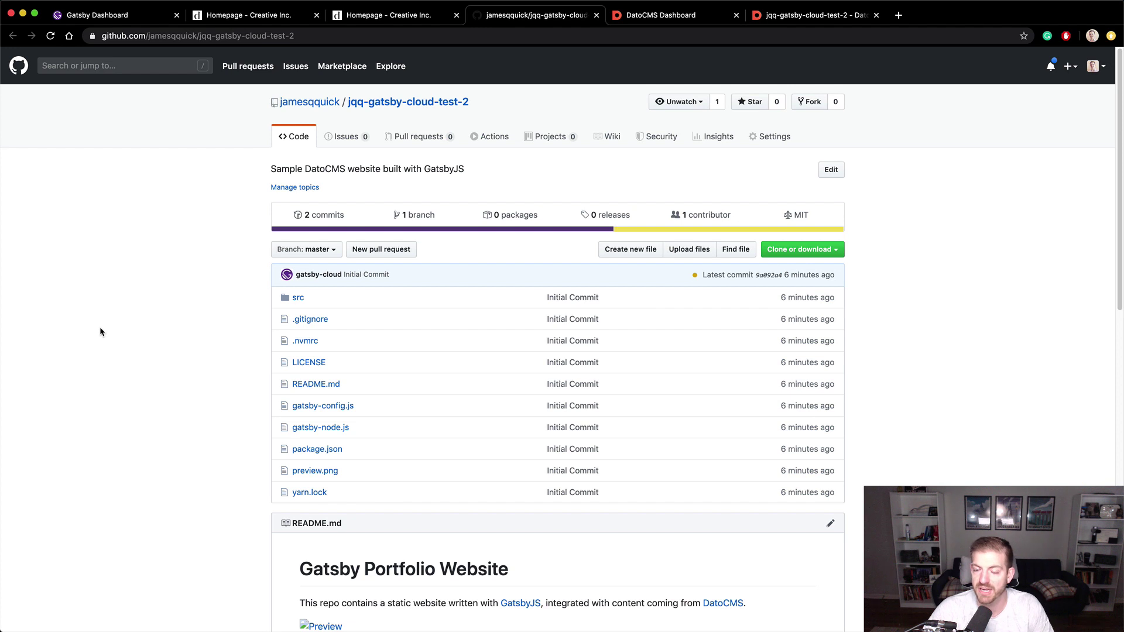
pyautogui.hotkey('ctrl', '`')
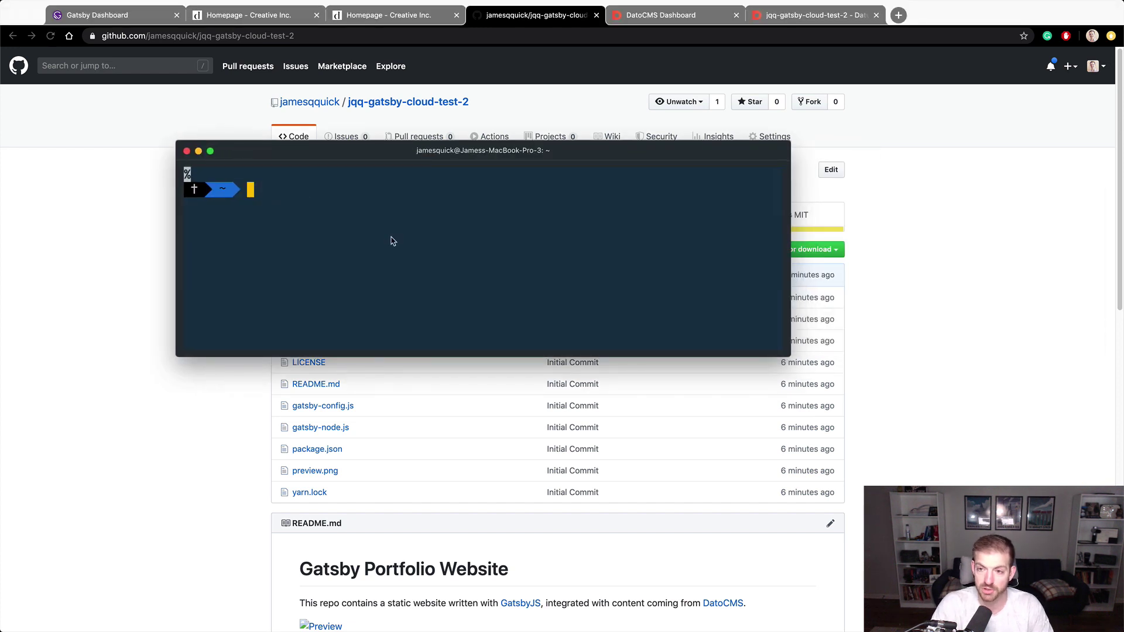
# In Hyper, change into ~/Code/demos and git clone the repository from the pasted URL.
pyautogui.write('cd code/')
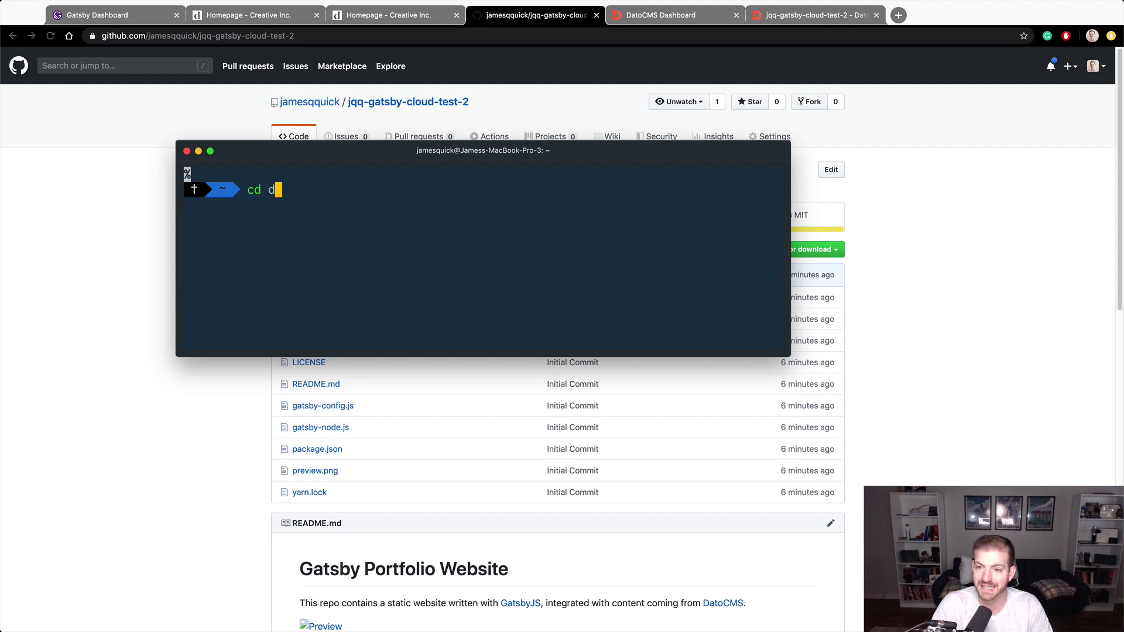
pyautogui.write('demos')
pyautogui.press('Tab')
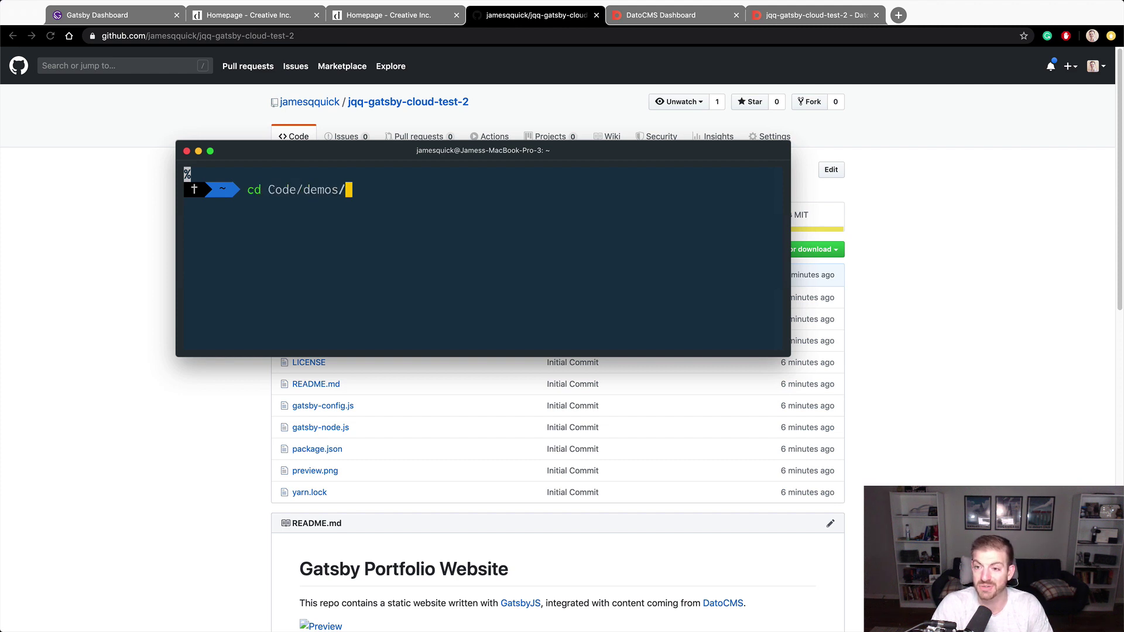
pyautogui.press('Return')
pyautogui.write('git e')
pyautogui.press('BackSpace')
pyautogui.write('clone')
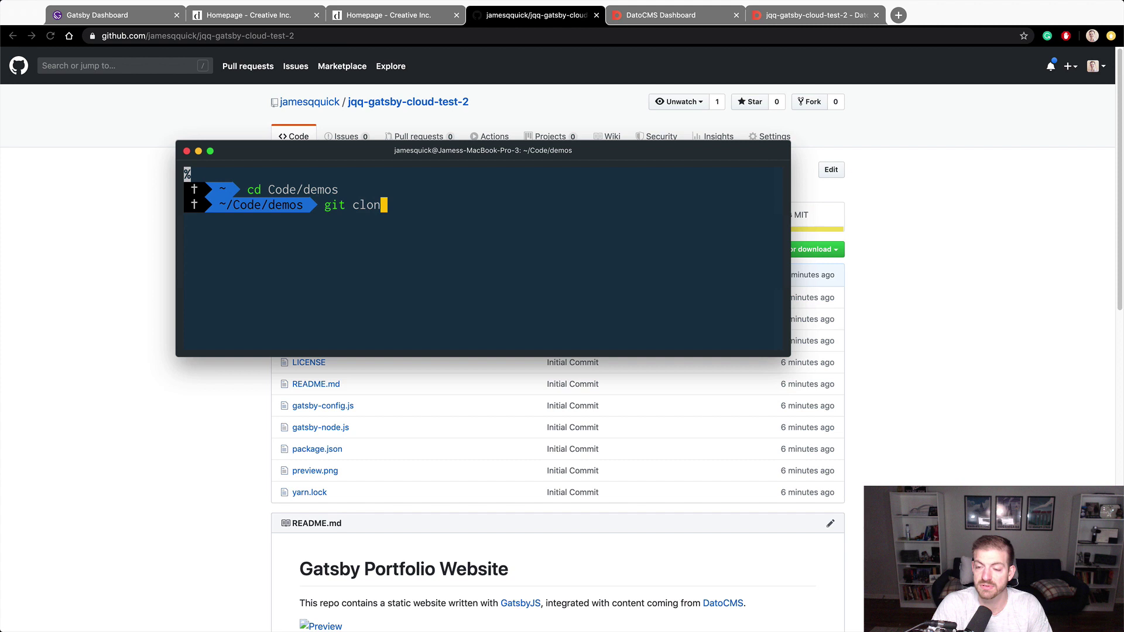
pyautogui.press('super+v')
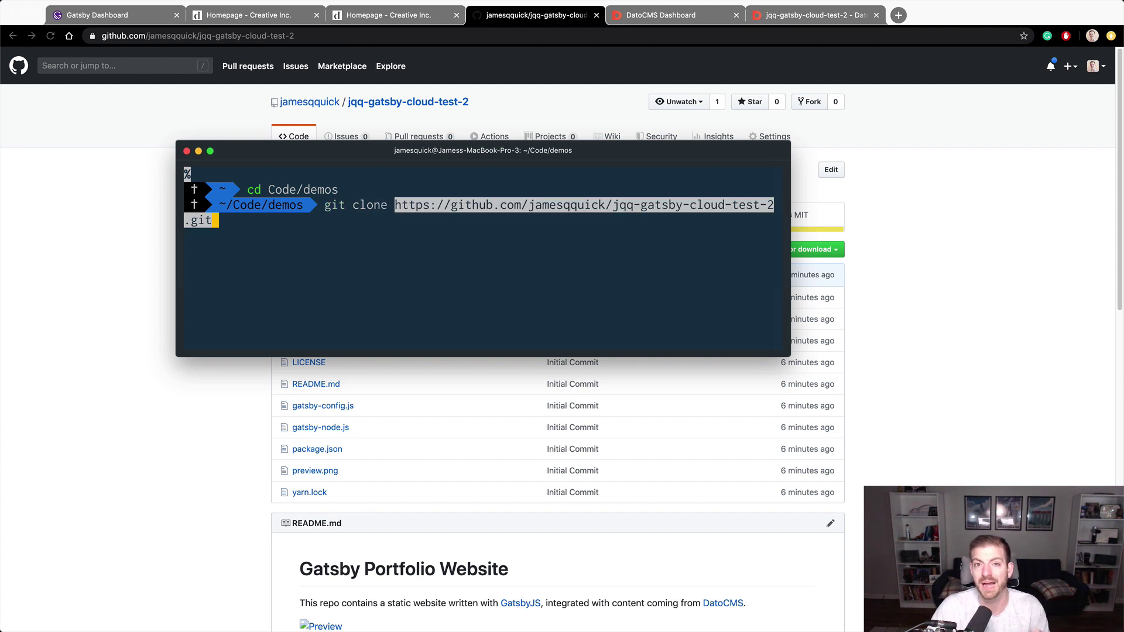
pyautogui.press('Return')
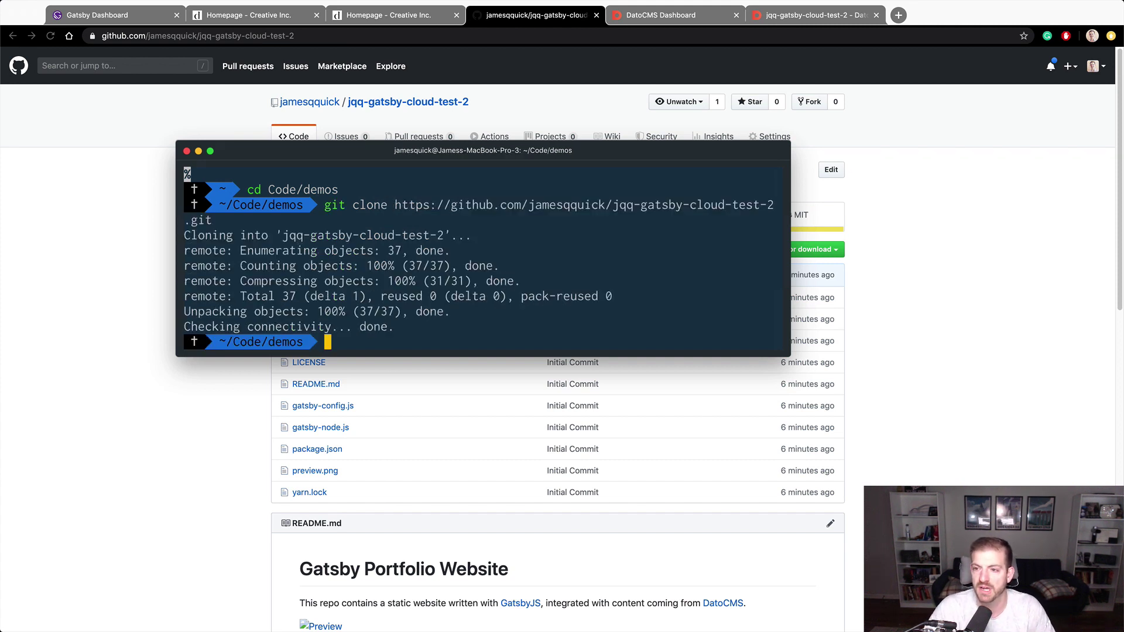
# Open the cloned jqq-gatsby-cloud-test-2 folder in VS Code with the code command and hide the terminal.
pyautogui.write('code jqq')
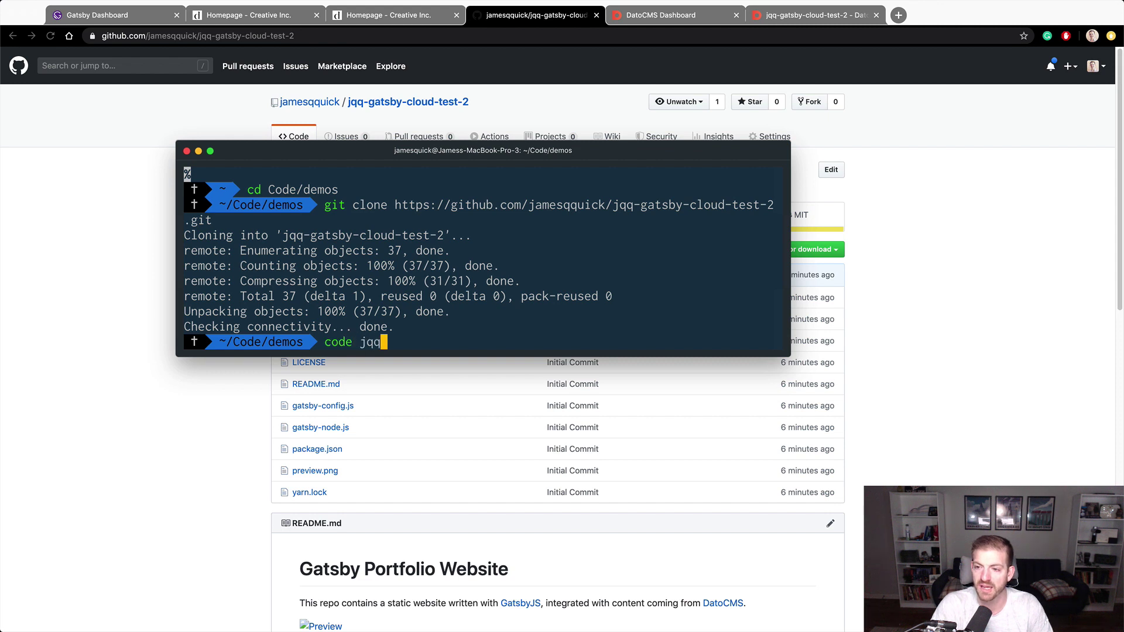
pyautogui.press('Tab')
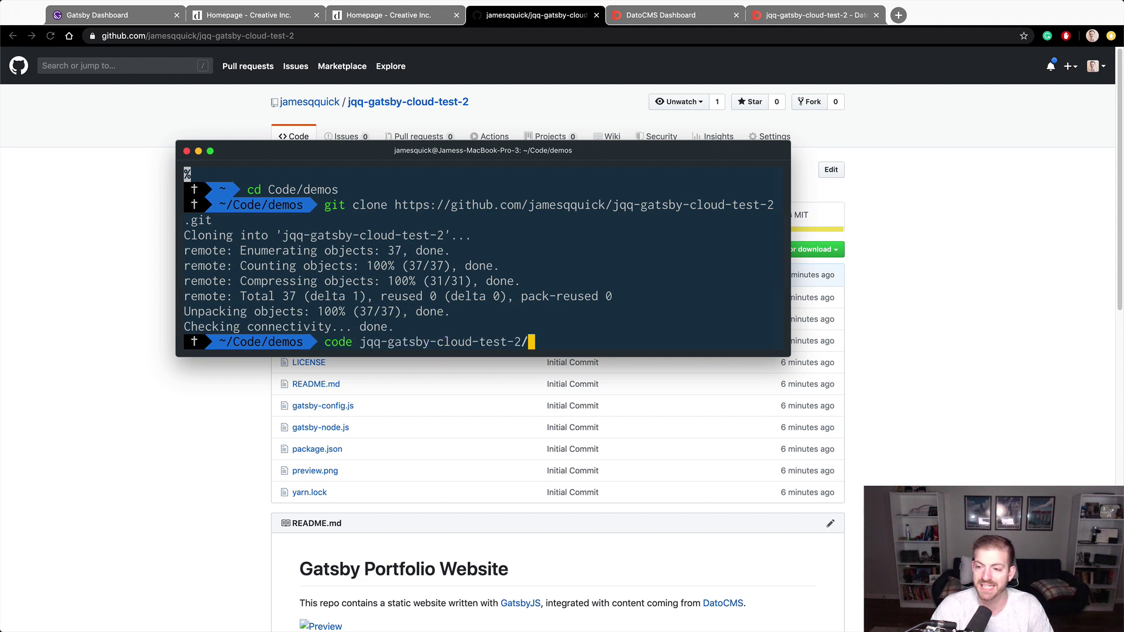
pyautogui.press('Return')
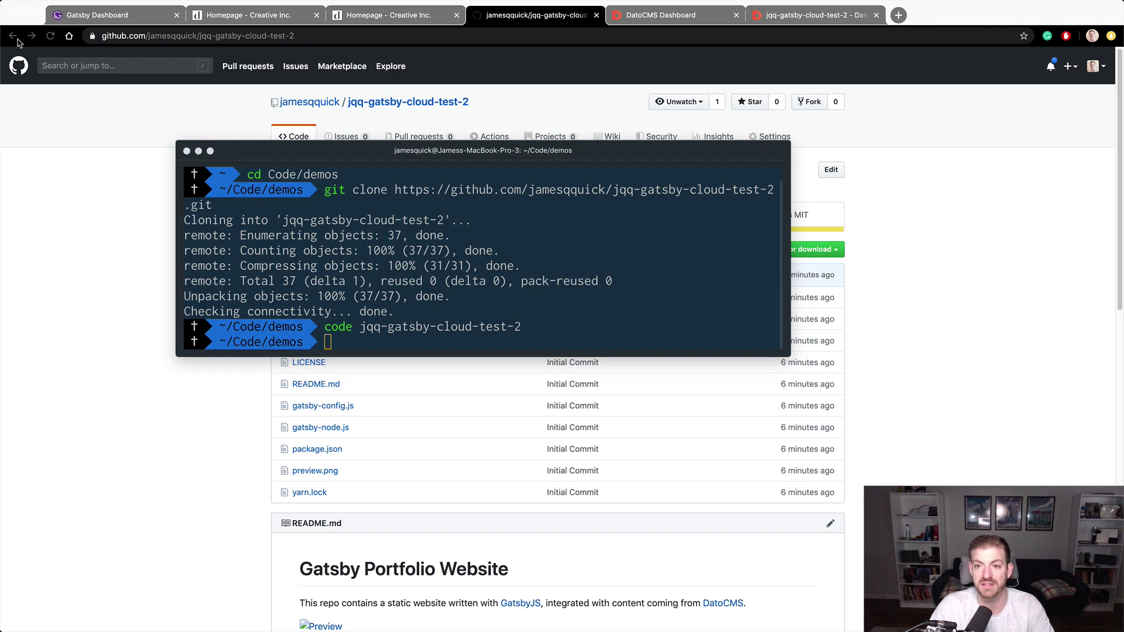
pyautogui.moveTo(223, 151); pyautogui.dragTo(29, 149)
pyautogui.press('super+h')
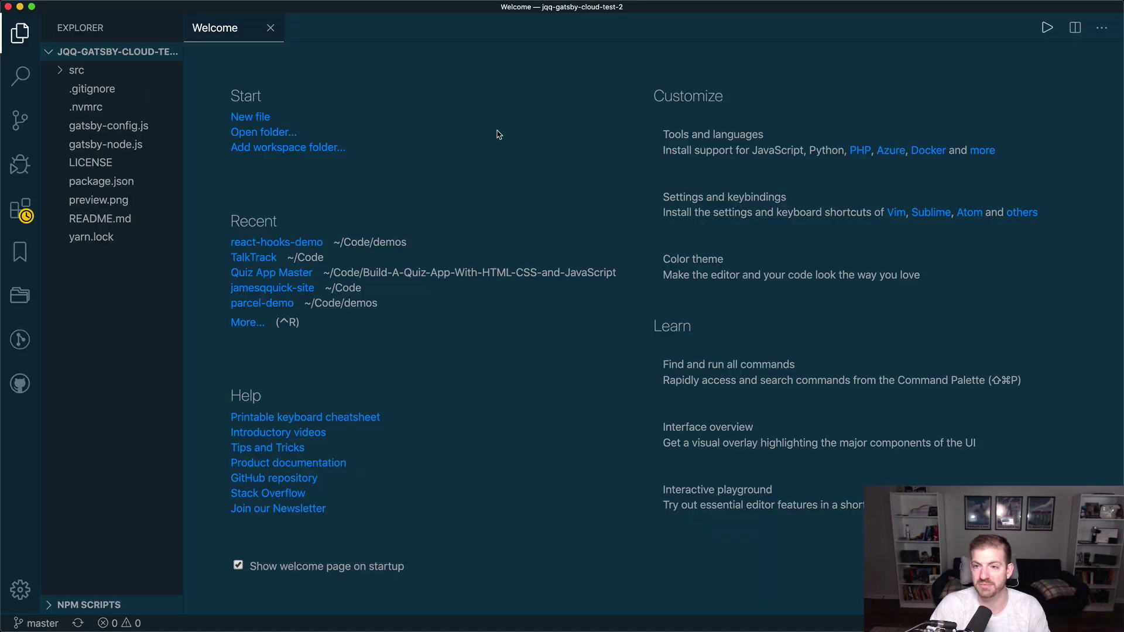
# Close the Welcome tab, show the integrated terminal, and open src/pages/index.js scrolled to its query.
pyautogui.click(270, 28)
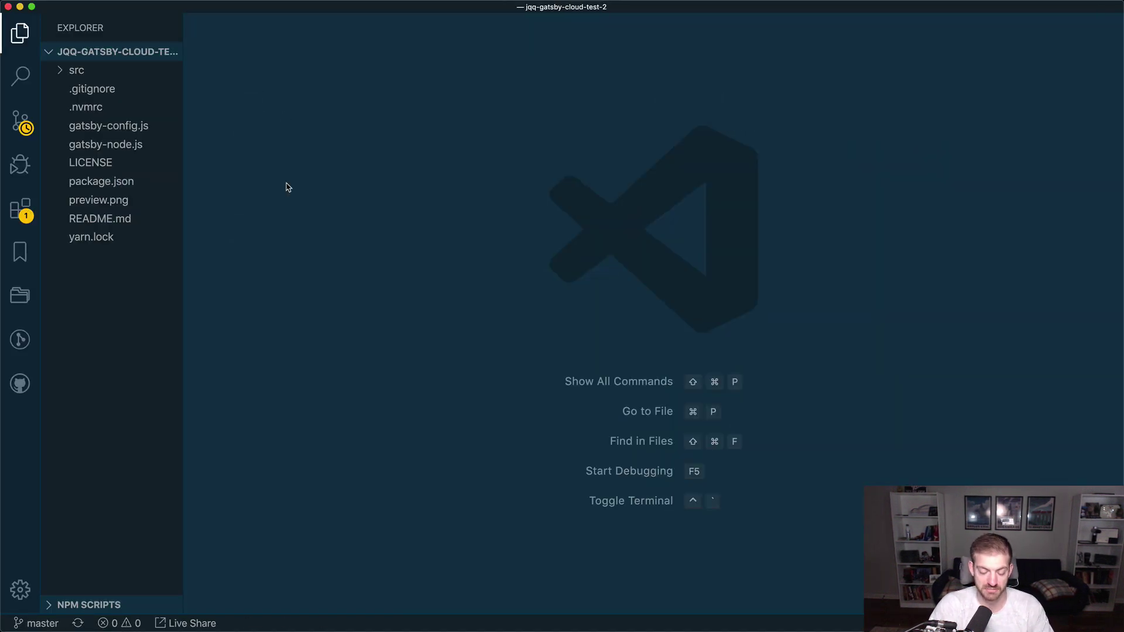
pyautogui.hotkey('ctrl', '`')
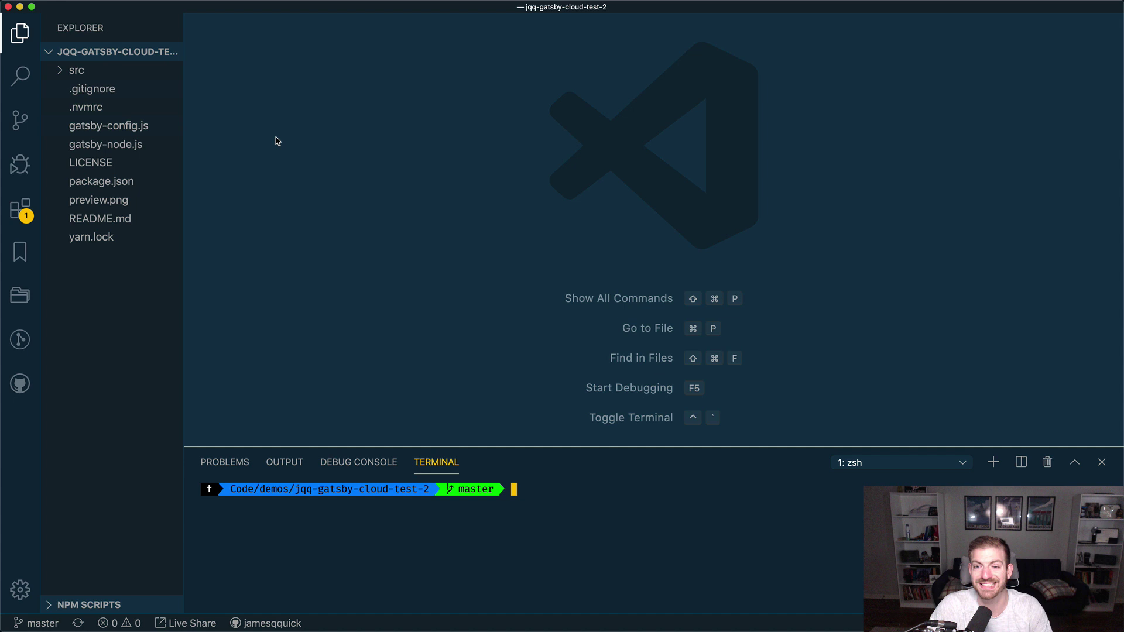
pyautogui.click(61, 71)
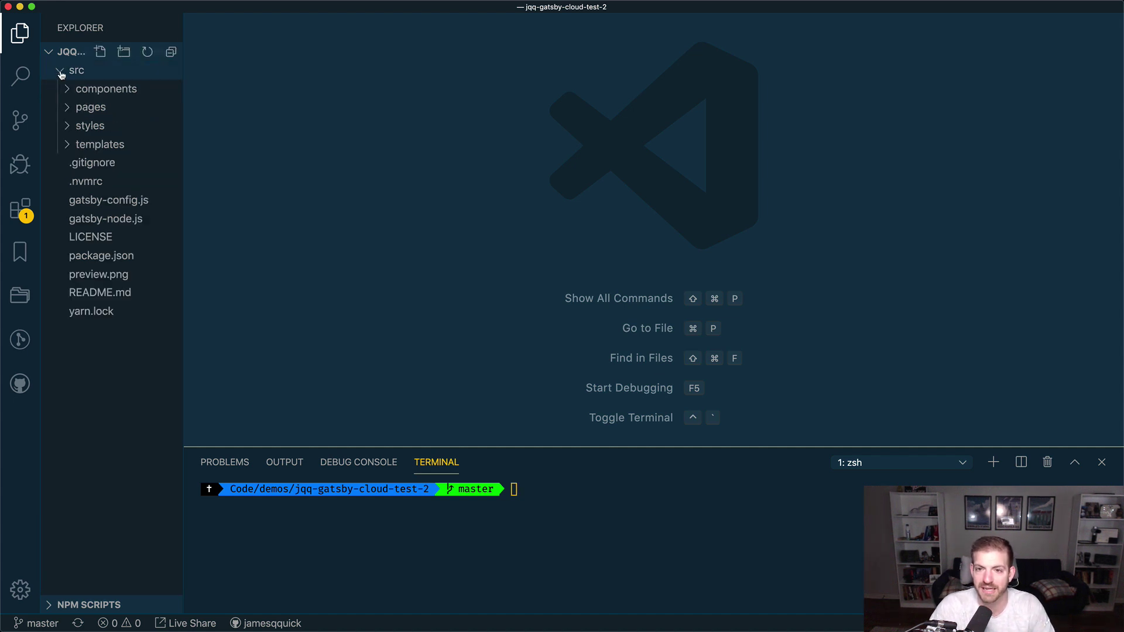
pyautogui.click(68, 107)
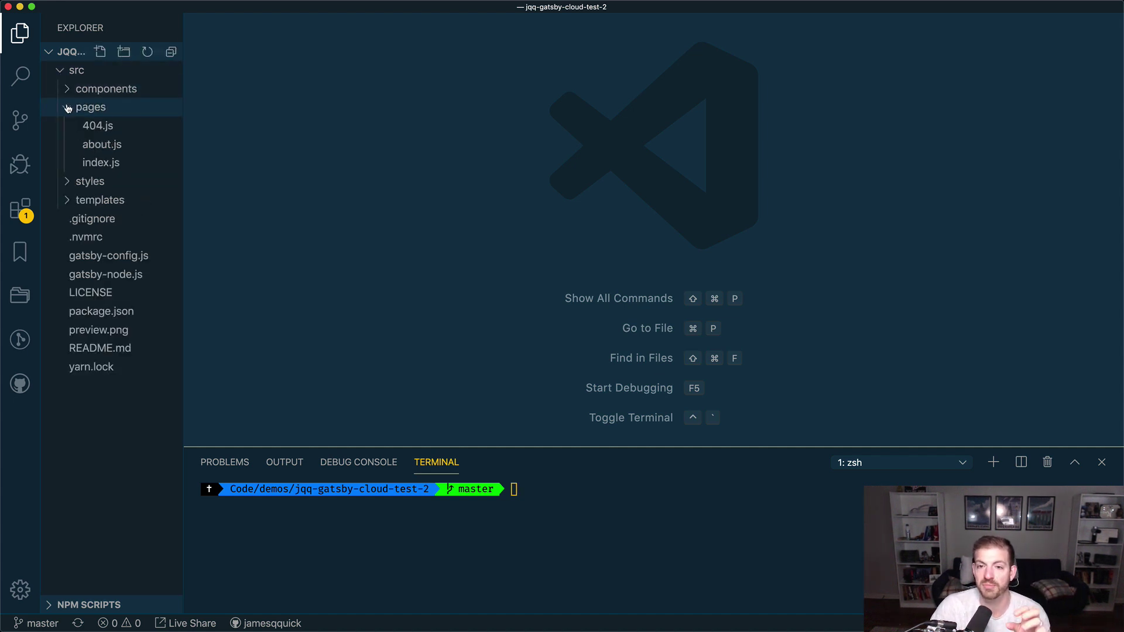
pyautogui.click(98, 163)
pyautogui.scroll(-10, 472, 247)
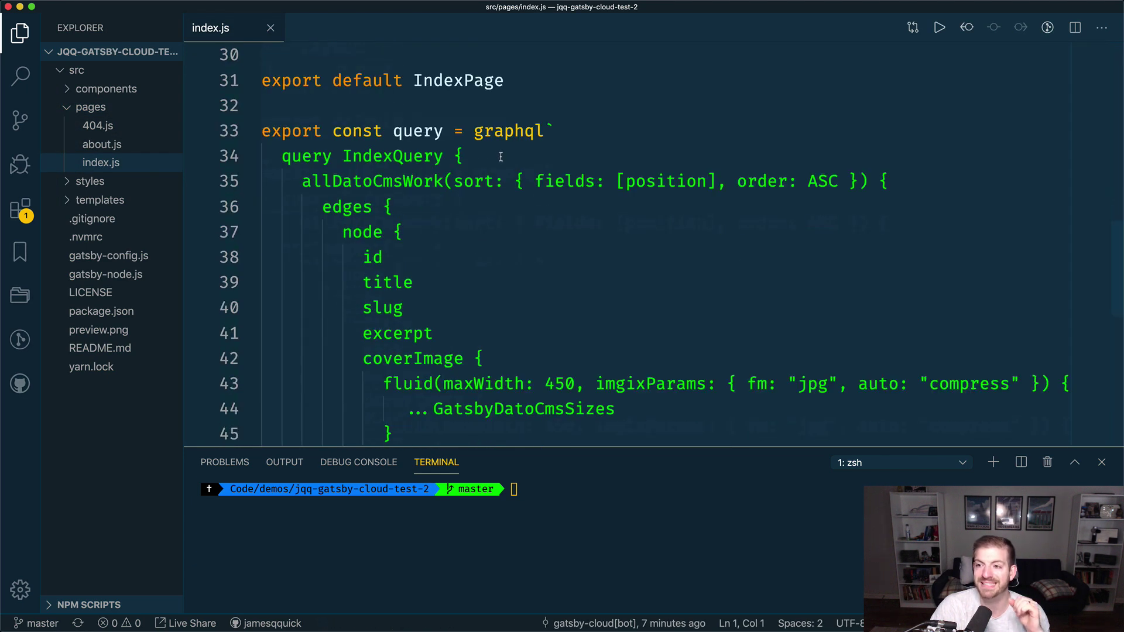
# Inspect the graphql allDatoCmsWork query, then the gatsby-source-datocms dependency in package.json.
pyautogui.doubleClick(501, 134)
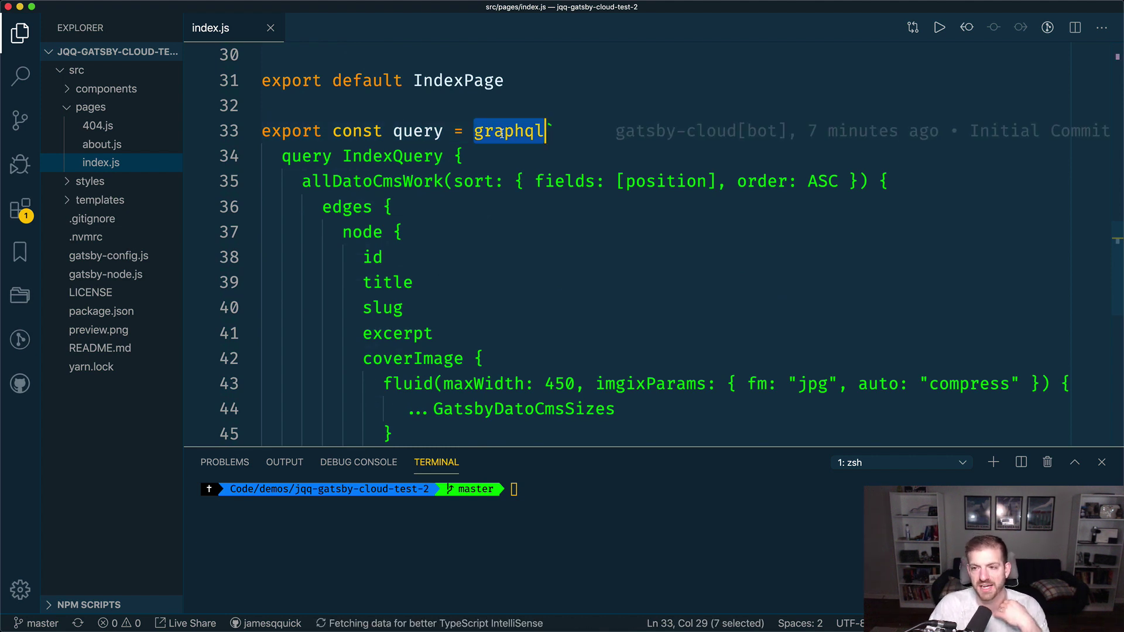
pyautogui.scroll(-1, 501, 134)
pyautogui.doubleClick(416, 133)
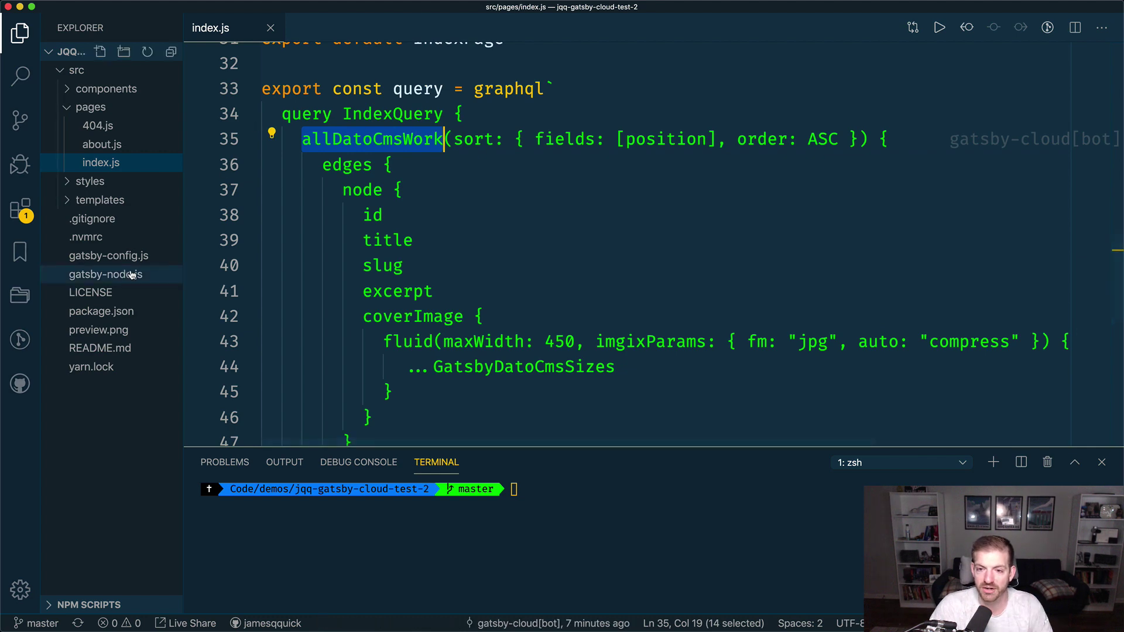
pyautogui.doubleClick(113, 313)
pyautogui.scroll(-1, 460, 257)
pyautogui.click(333, 274)
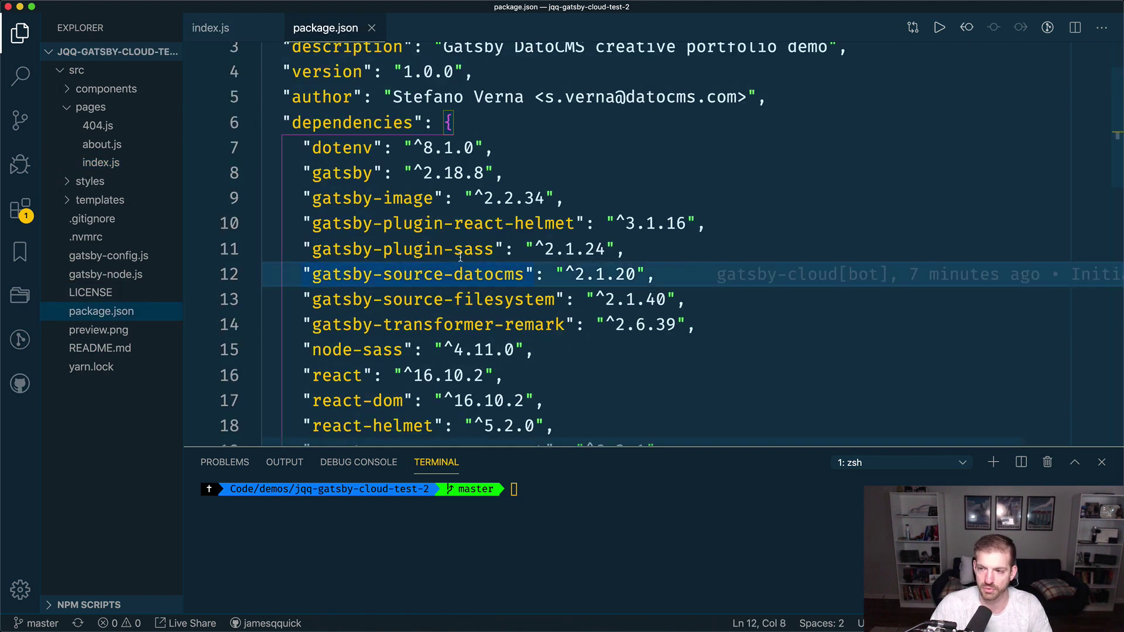
pyautogui.tripleClick(447, 273)
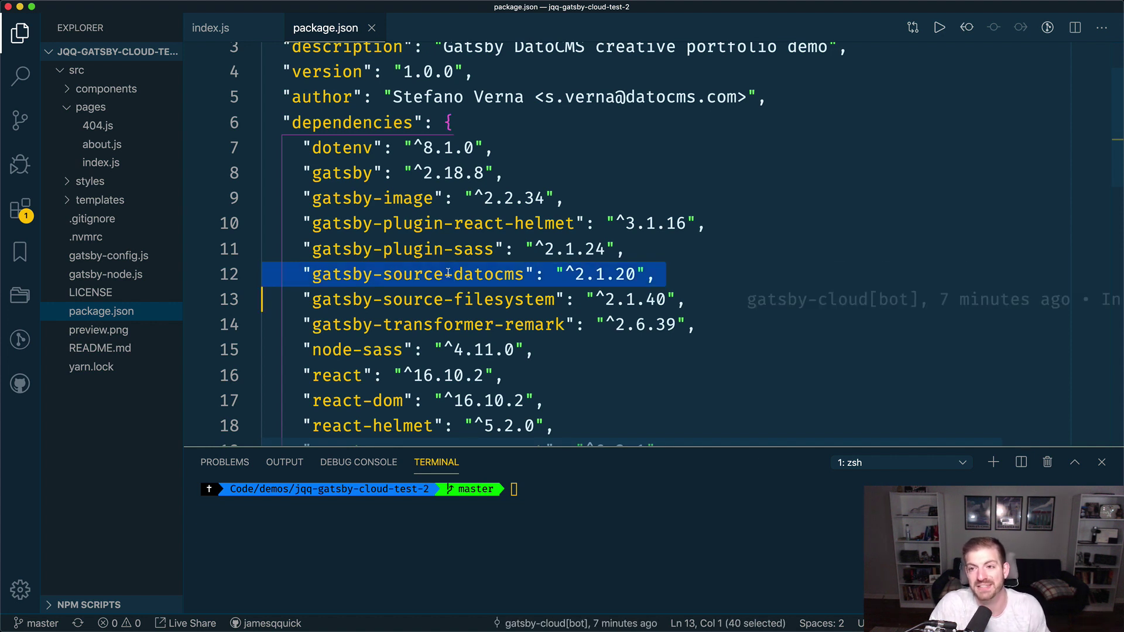
# Back in index.js, highlight IndexPage and its data.allDatoCmsWork.edges mapping, then return to the GitHub repository page.
pyautogui.click(240, 29)
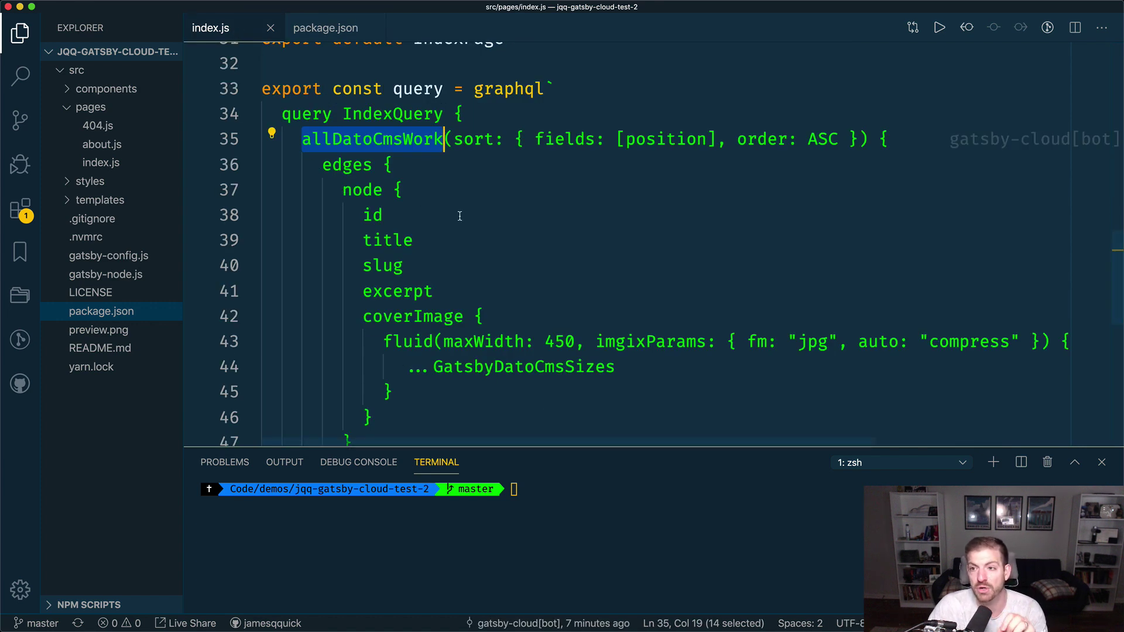
pyautogui.scroll(-3, 459, 216)
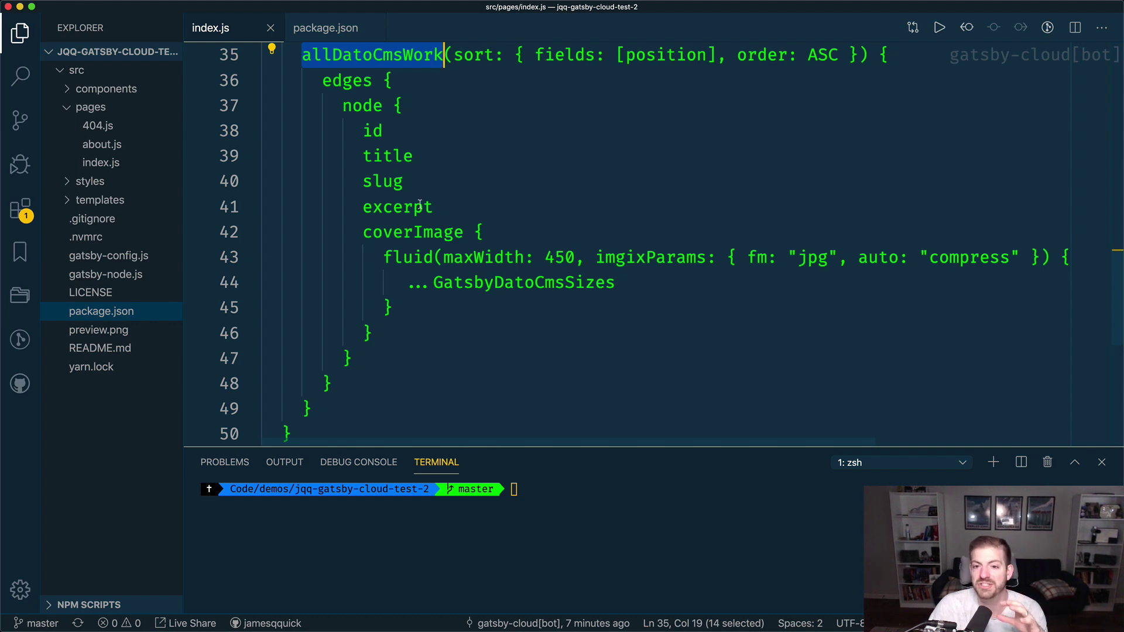
pyautogui.scroll(5, 415, 266)
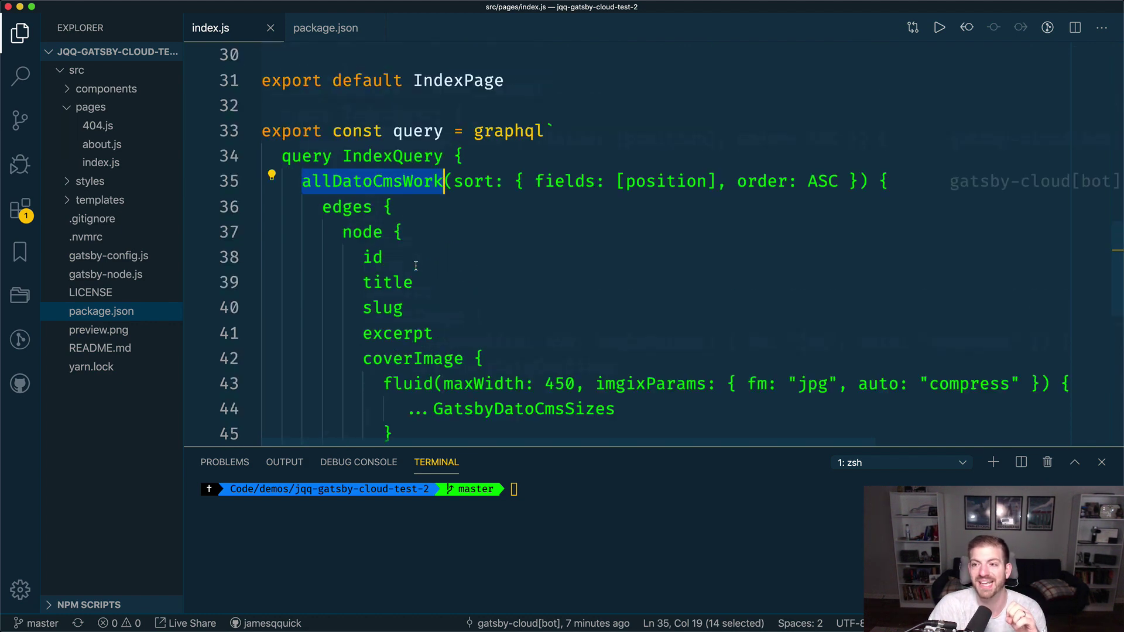
pyautogui.scroll(6, 416, 265)
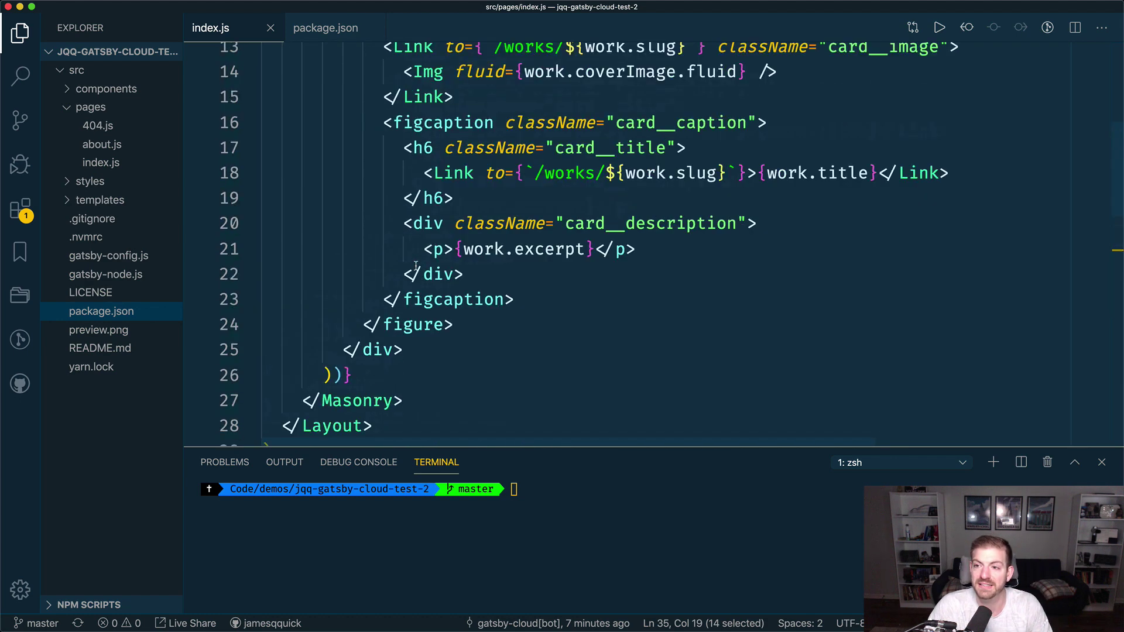
pyautogui.scroll(4, 416, 265)
pyautogui.doubleClick(368, 190)
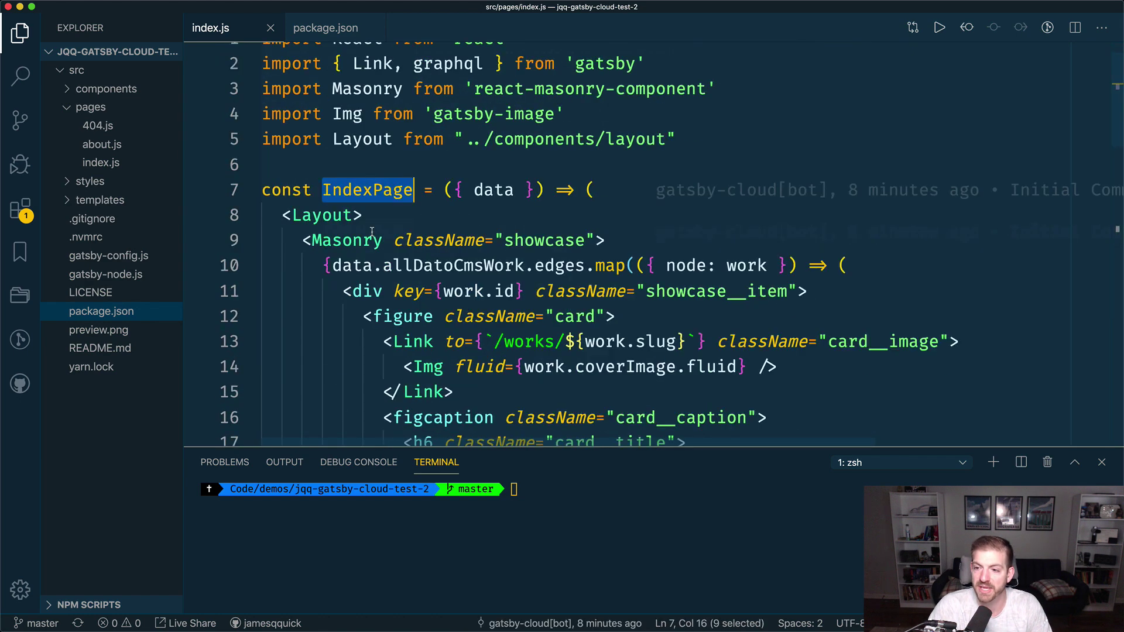
pyautogui.scroll(-2, 372, 232)
pyautogui.moveTo(594, 224); pyautogui.dragTo(333, 224)
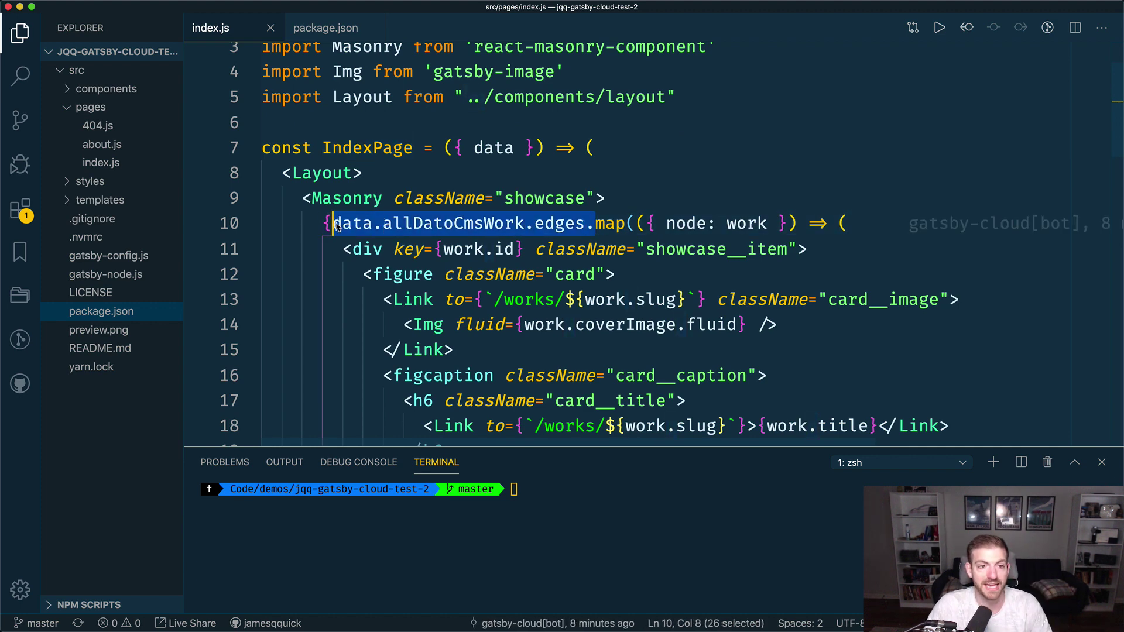
pyautogui.press('super+Tab')
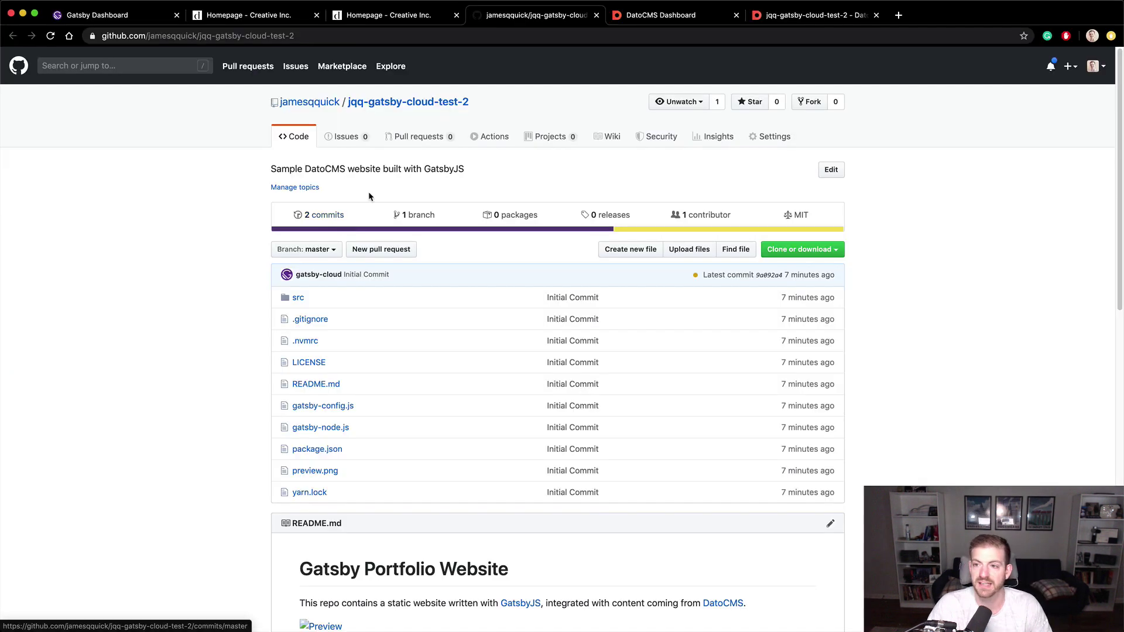
# From the Creative Inc. homepage tab, open the Flyer 1 card and select its /works/flyer-1 address.
pyautogui.click(396, 21)
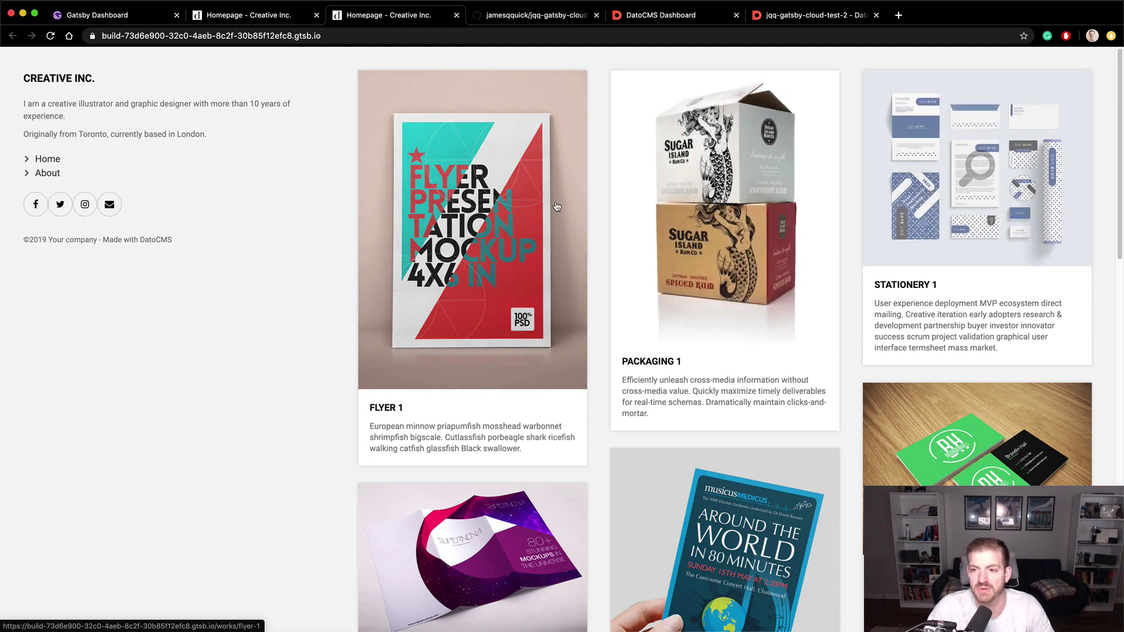
pyautogui.click(443, 253)
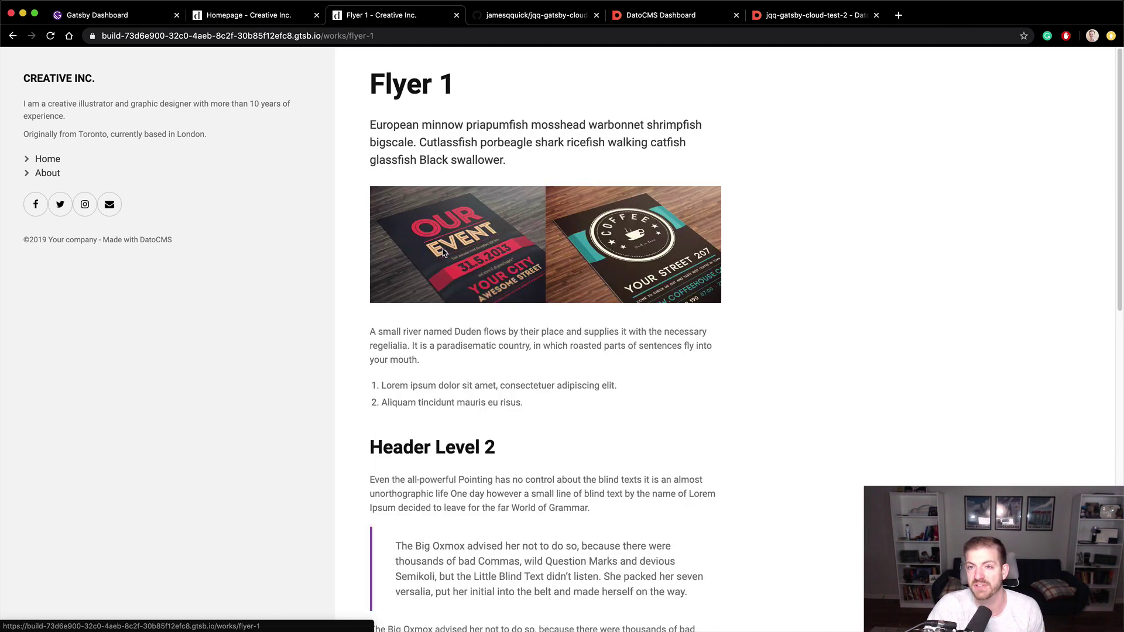
pyautogui.scroll(-10, 541, 300)
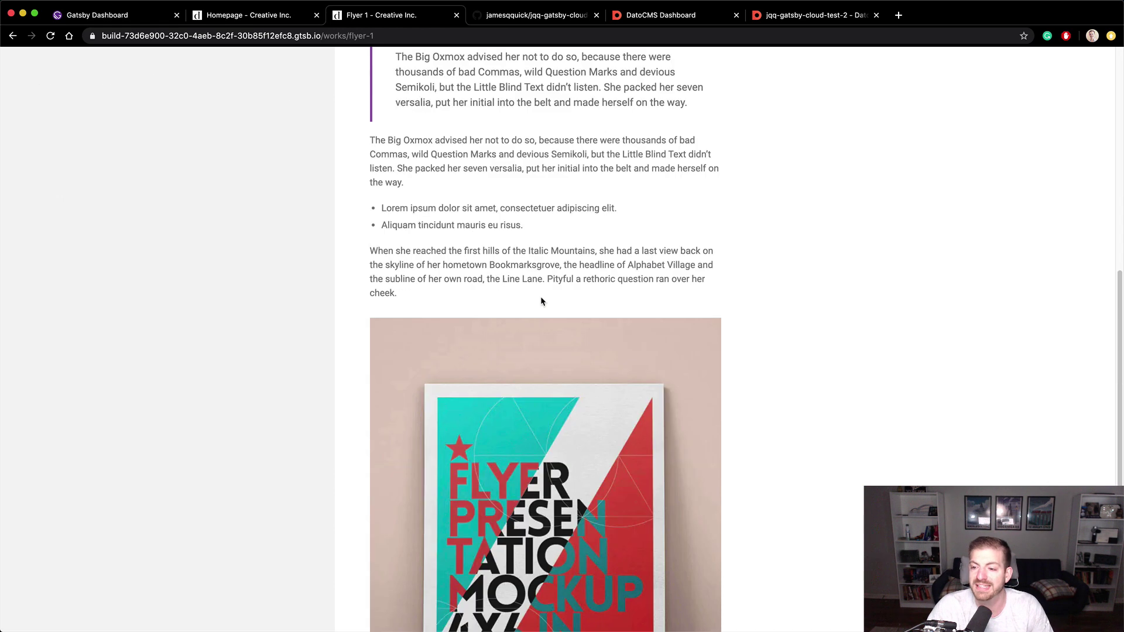
pyautogui.scroll(10, 541, 300)
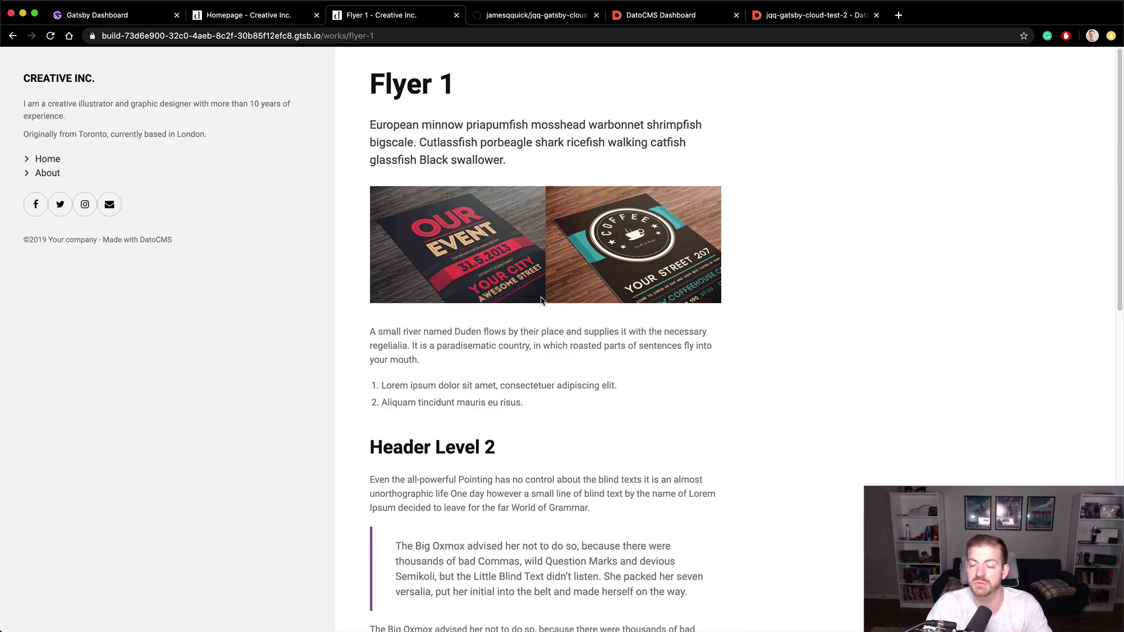
pyautogui.click(369, 39)
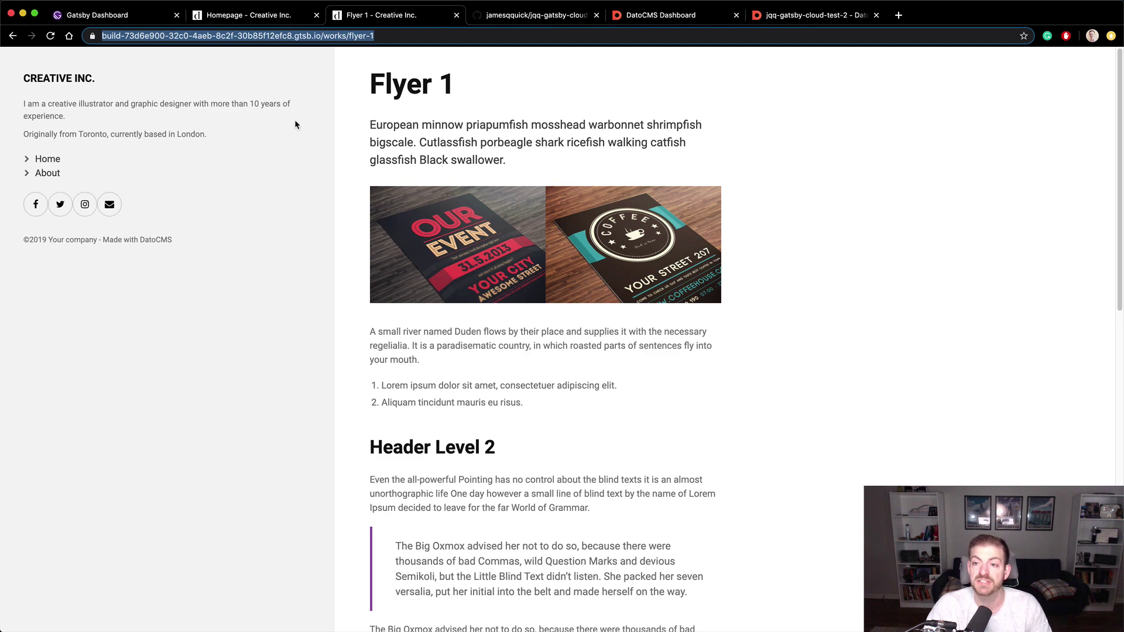
# Open gatsby-node.js and highlight createPages, its graphql parameter and the allDatoCmsWork query.
pyautogui.press('super+Tab')
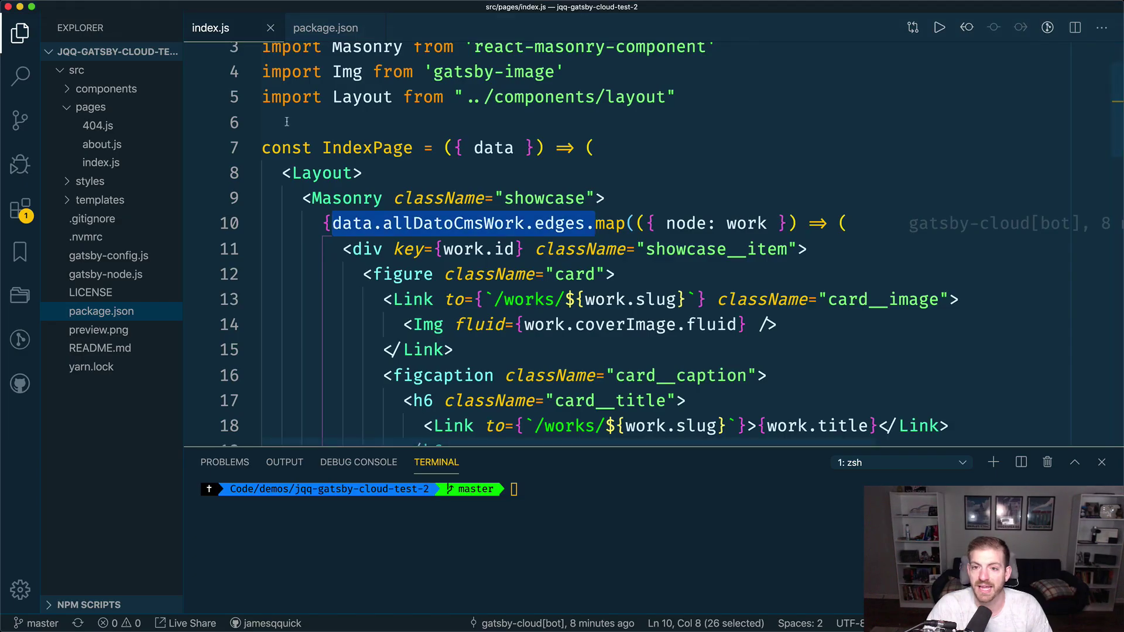
pyautogui.click(126, 281)
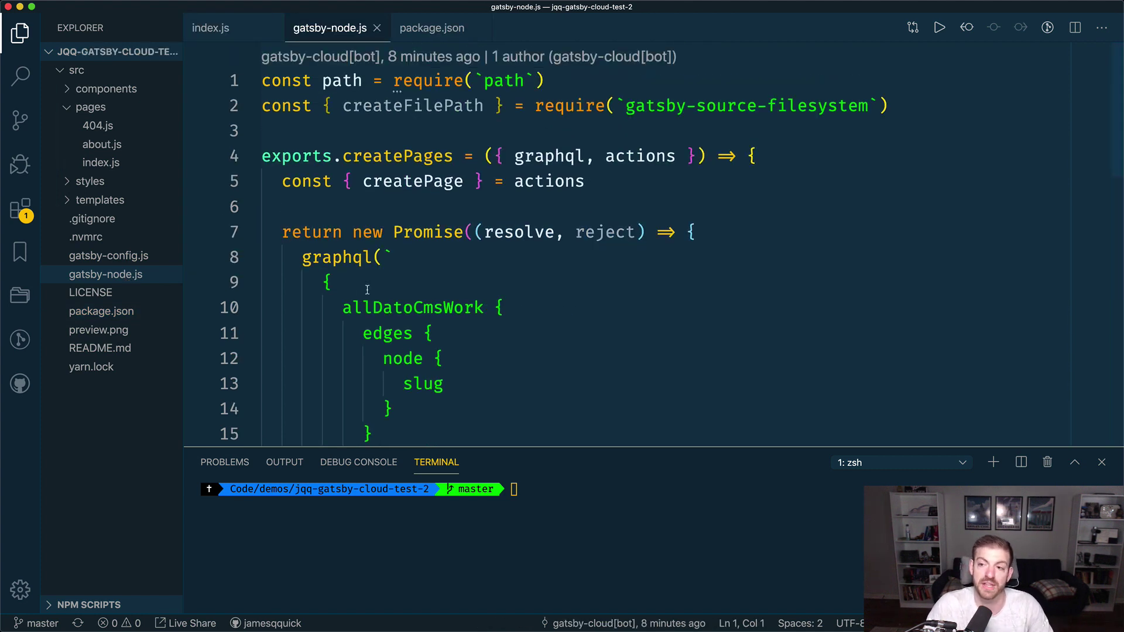
pyautogui.doubleClick(392, 157)
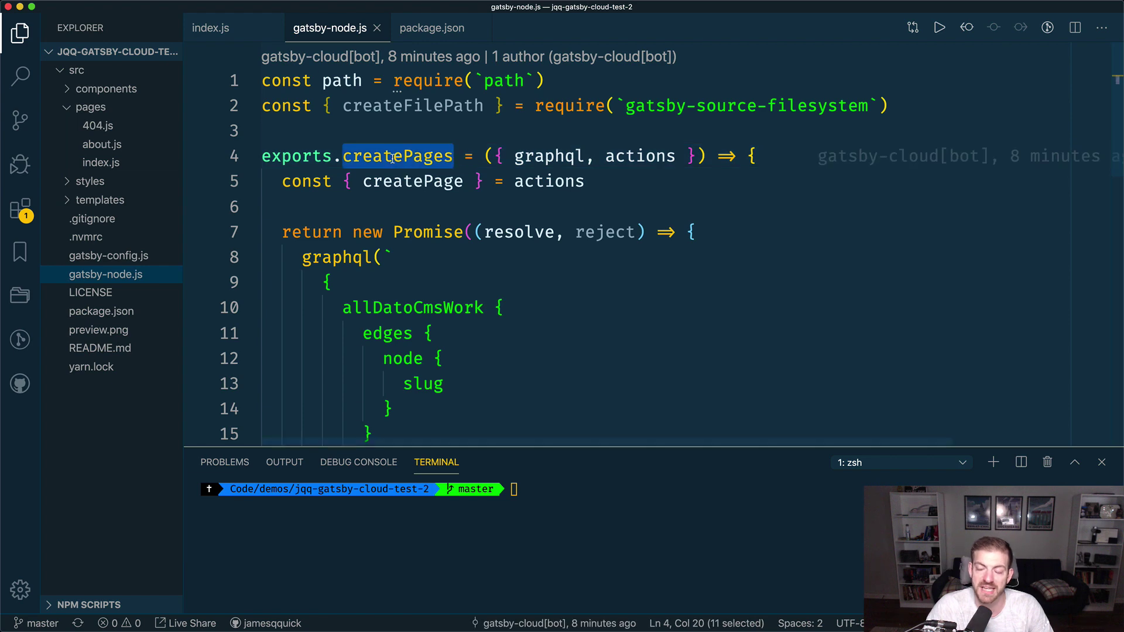
pyautogui.doubleClick(583, 158)
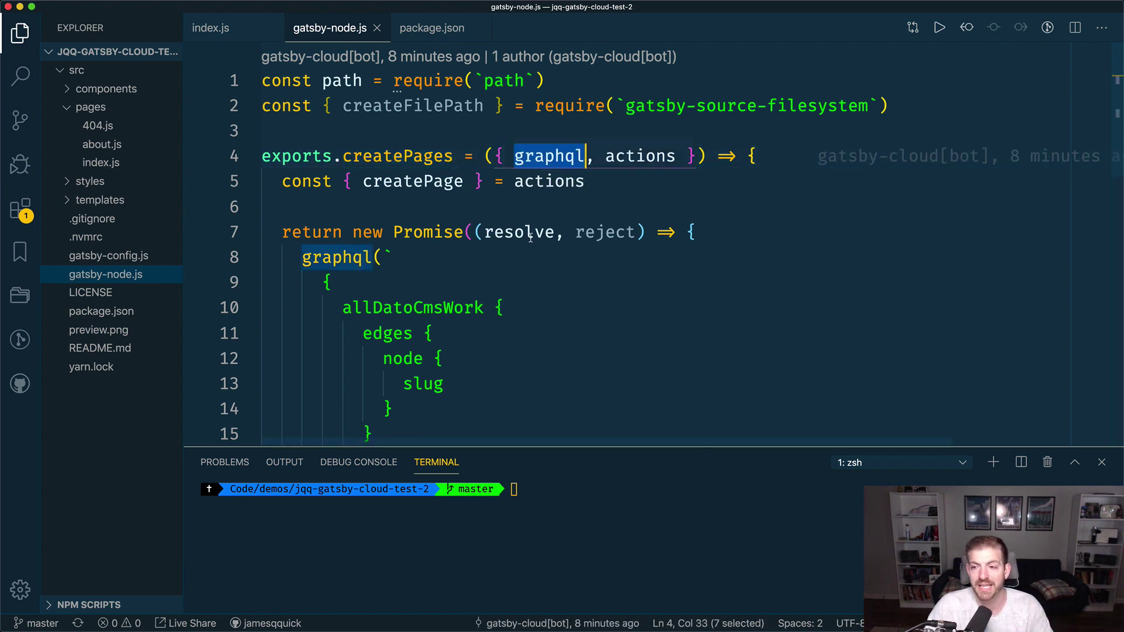
pyautogui.scroll(-3, 530, 237)
pyautogui.doubleClick(436, 223)
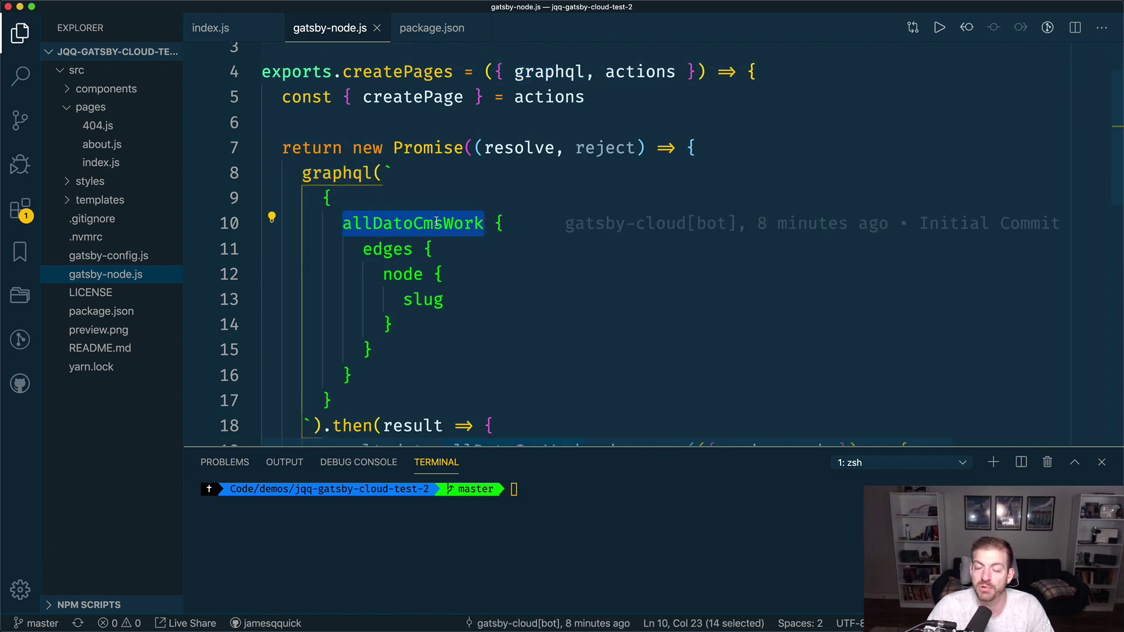
# Trace the slug field from the query into the page context and the work template path.
pyautogui.scroll(-3, 436, 221)
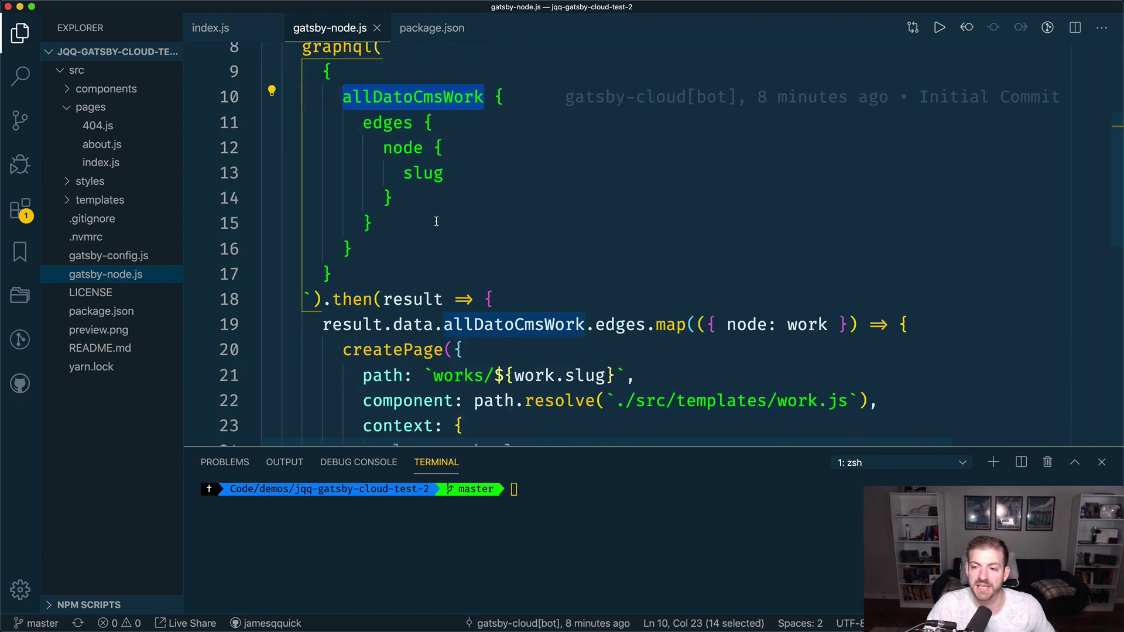
pyautogui.scroll(-3, 436, 221)
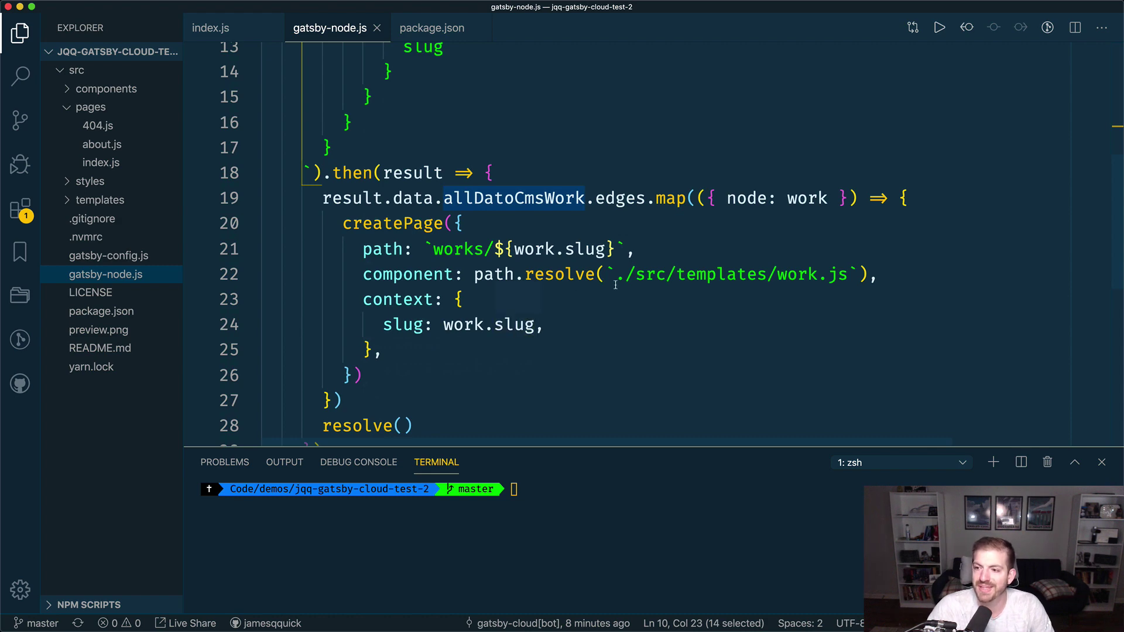
pyautogui.scroll(3, 472, 249)
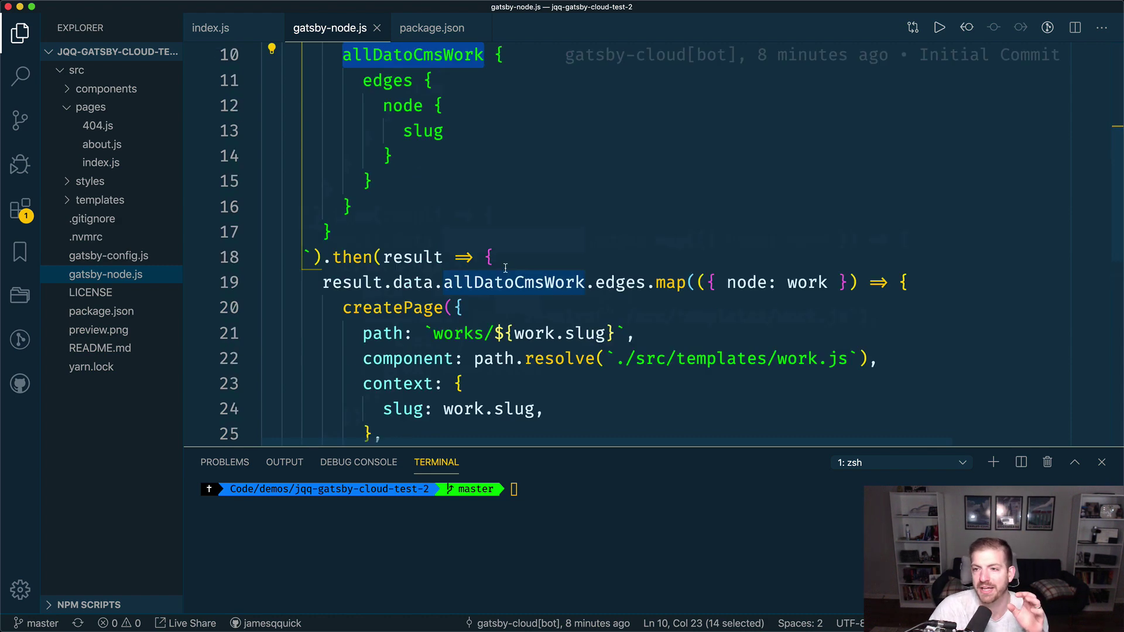
pyautogui.doubleClick(404, 216)
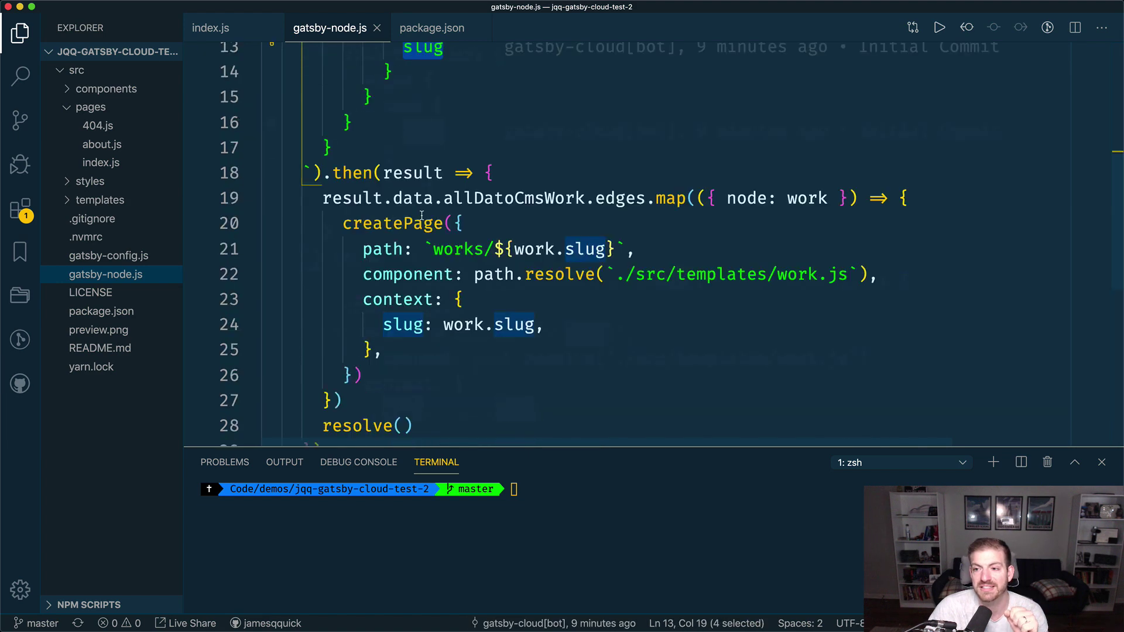
pyautogui.scroll(-3, 421, 216)
pyautogui.moveTo(535, 324); pyautogui.dragTo(394, 325)
pyautogui.doubleClick(804, 273)
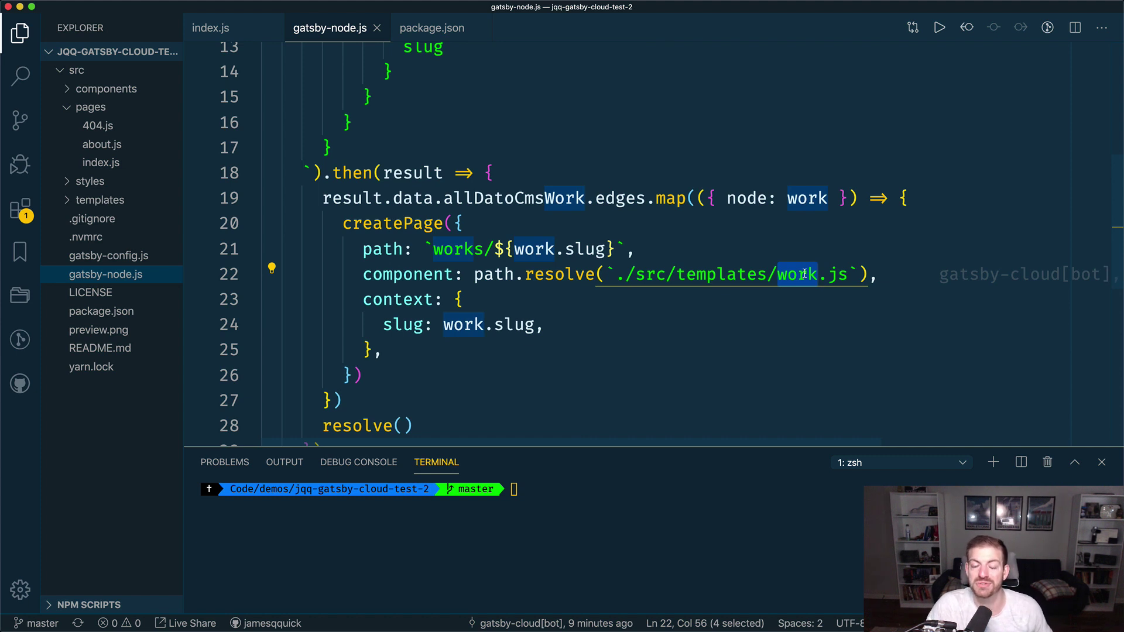
# Open src/templates/work.js and highlight the $slug: String! variable in its query.
pyautogui.click(67, 202)
pyautogui.click(76, 218)
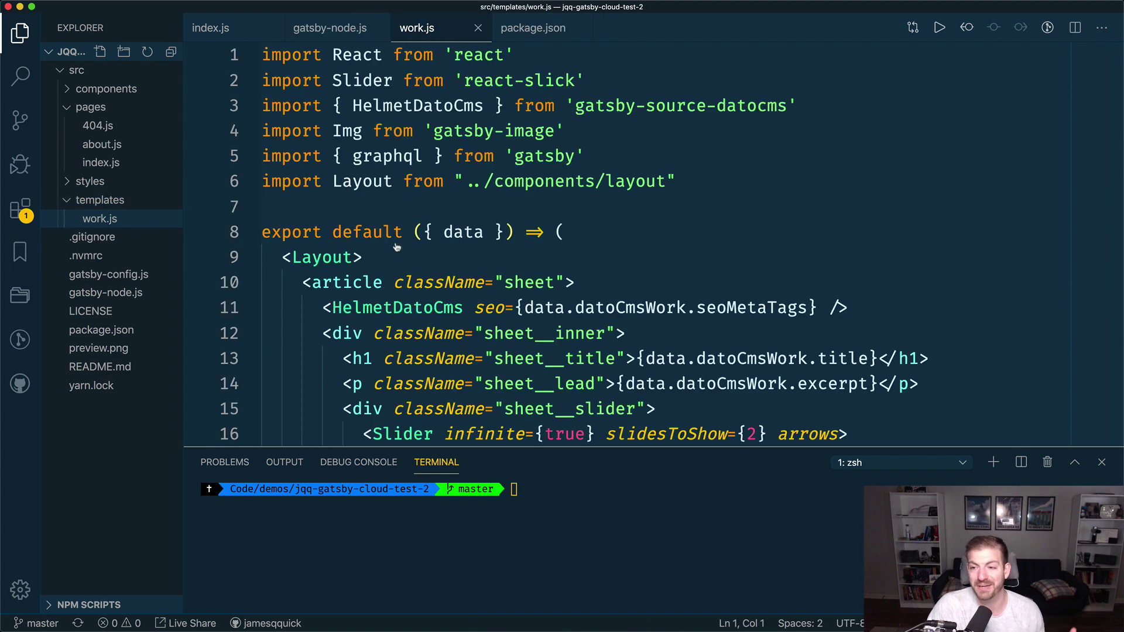
pyautogui.scroll(-5, 464, 234)
pyautogui.scroll(-7, 464, 234)
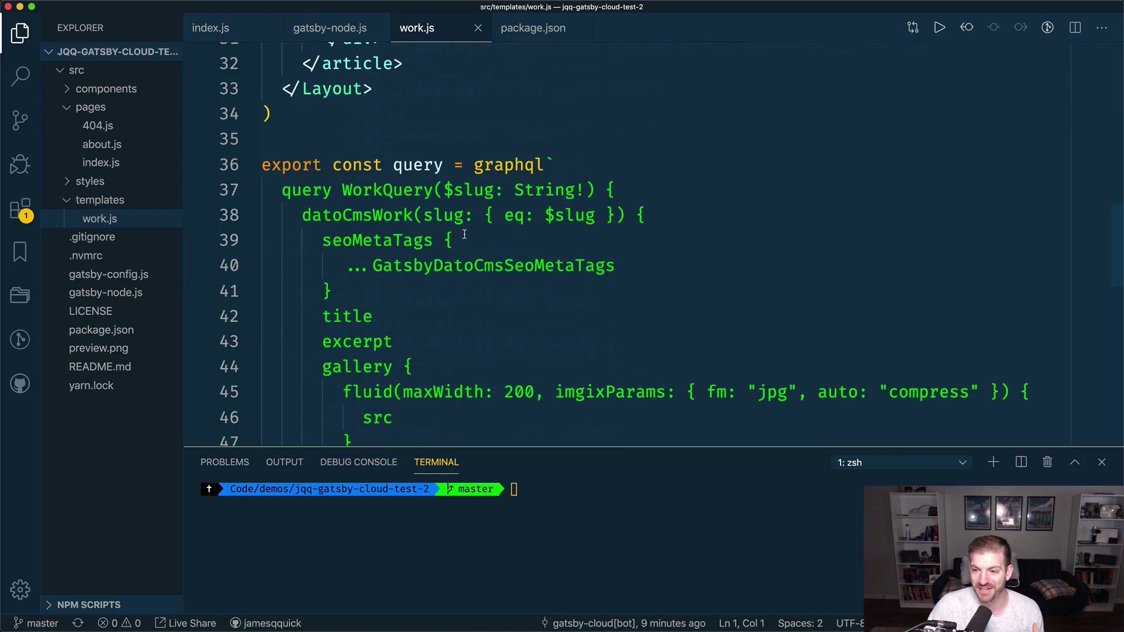
pyautogui.moveTo(585, 190); pyautogui.dragTo(442, 188)
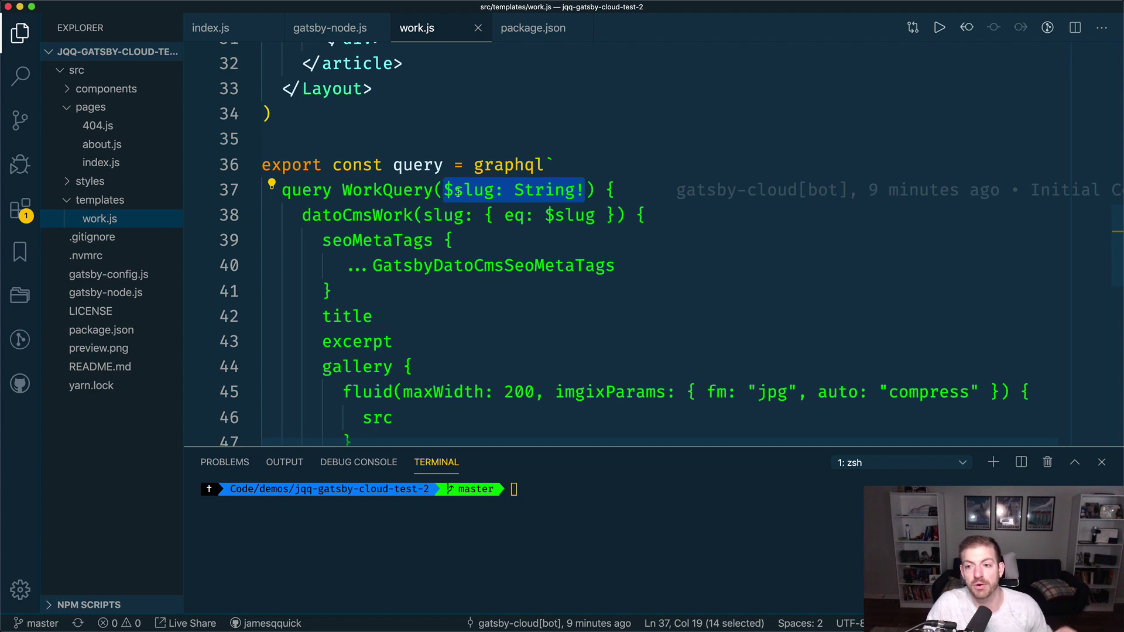
# Highlight the title field in the work query, scroll through the rest, then return to the Flyer 1 page.
pyautogui.scroll(-5, 458, 193)
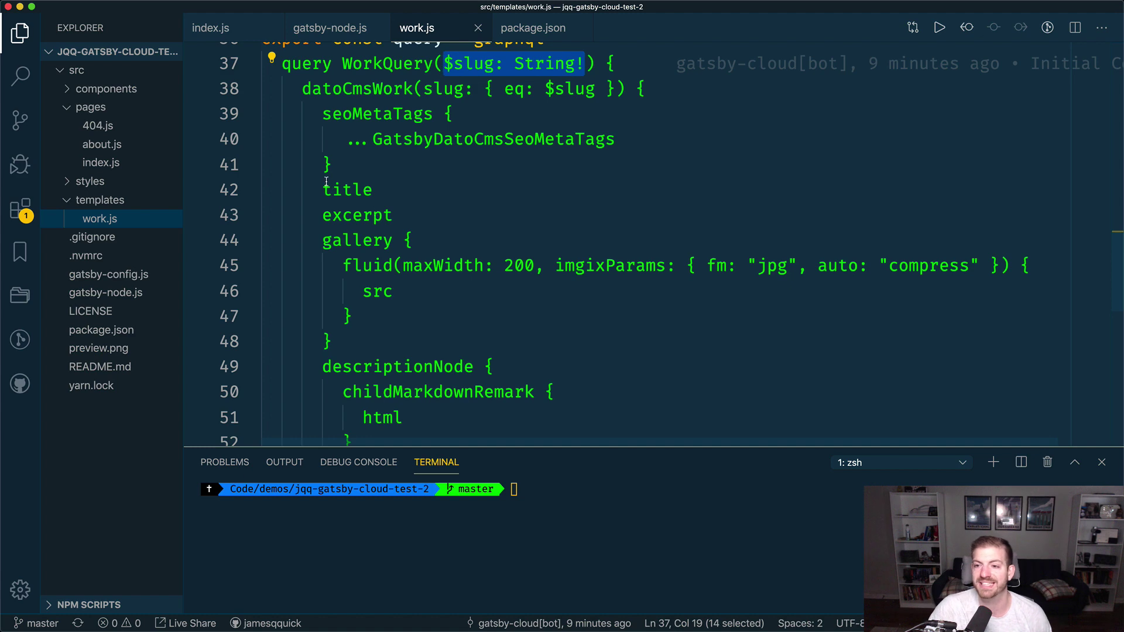
pyautogui.click(344, 189)
pyautogui.doubleClick(345, 189)
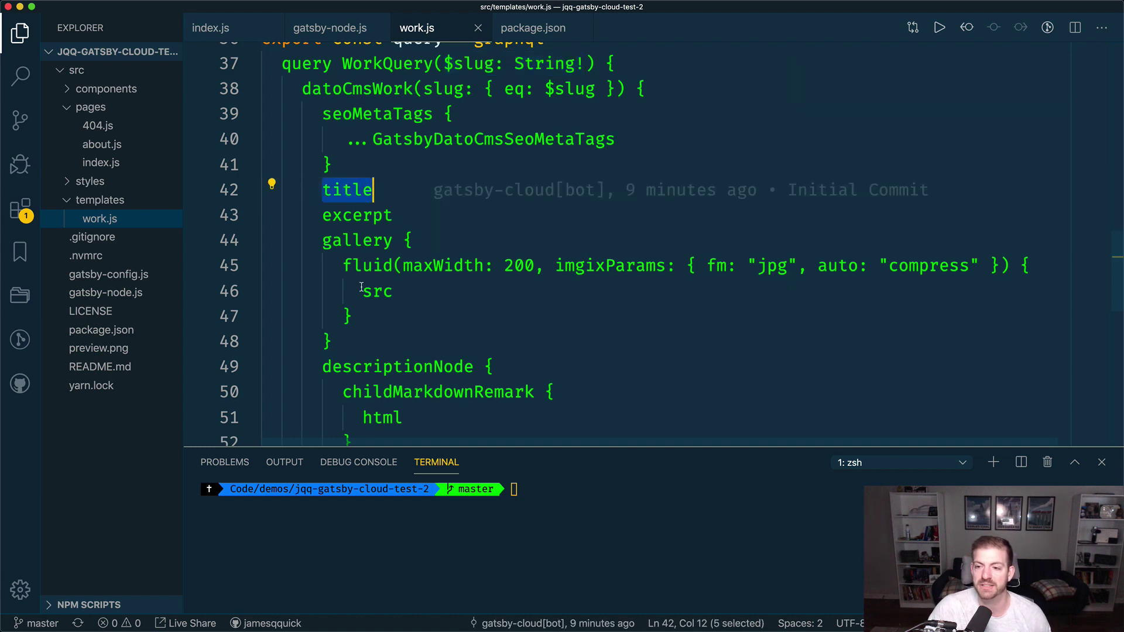
pyautogui.scroll(-5, 365, 290)
pyautogui.scroll(-2, 364, 289)
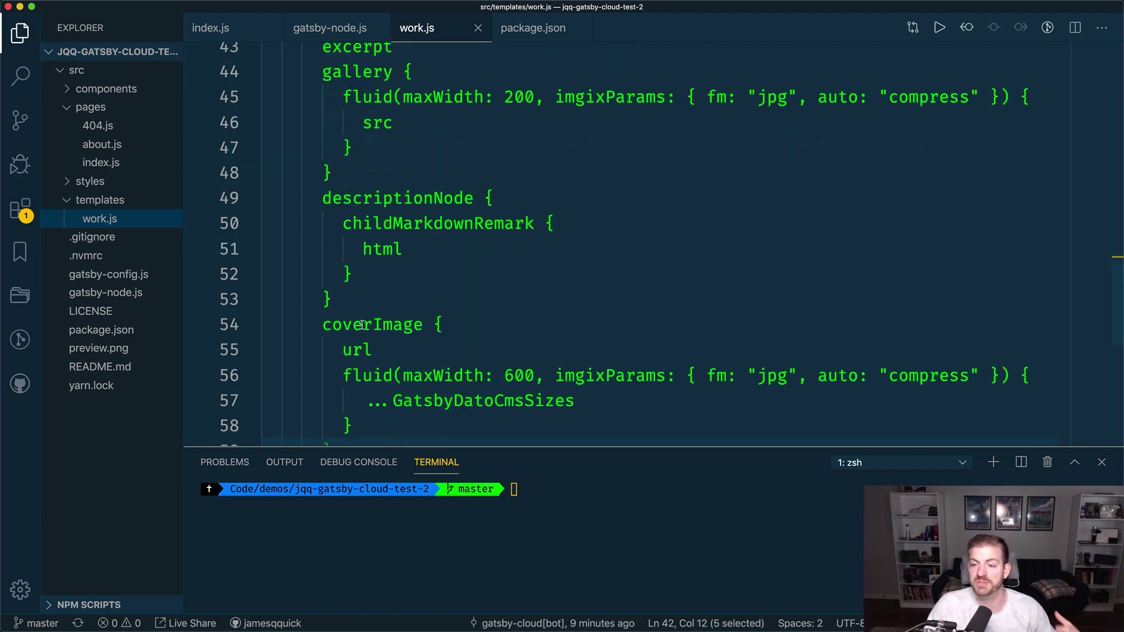
pyautogui.scroll(-5, 365, 287)
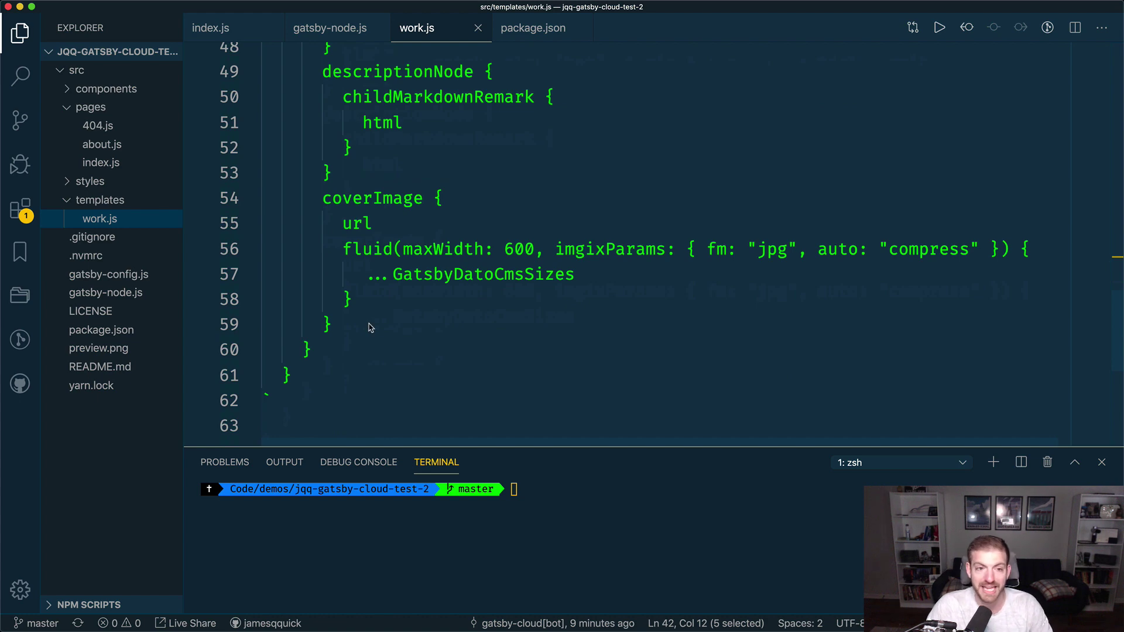
pyautogui.press('super+Tab')
# In the DatoCMS editor, open the Flyer 1 record from Works and scroll down to its Description.
pyautogui.press('super+l')
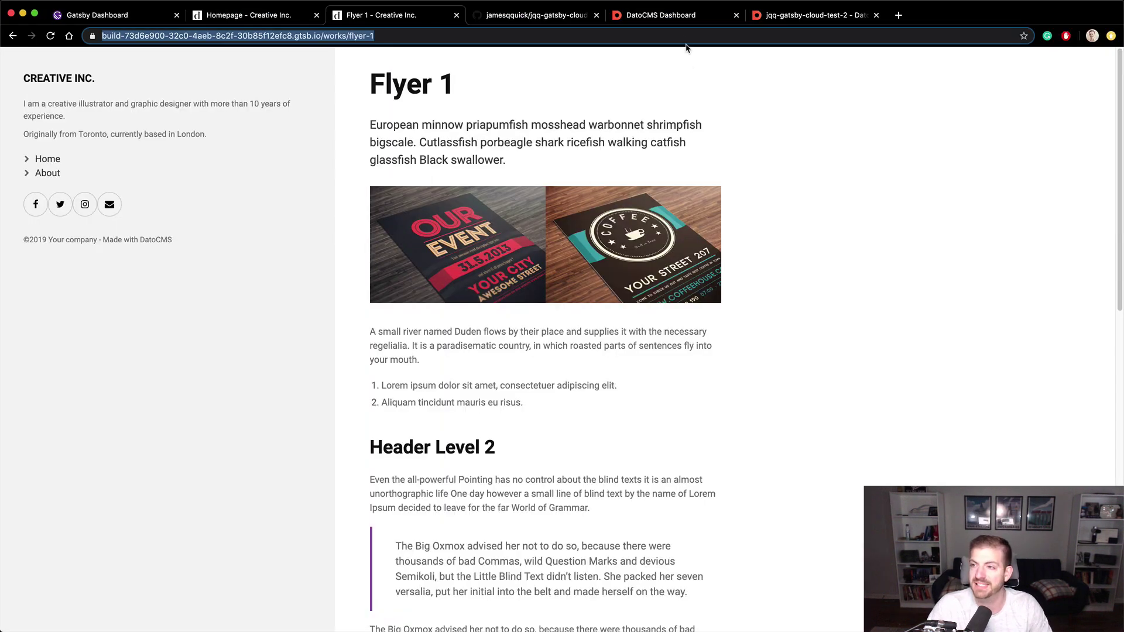
pyautogui.click(681, 18)
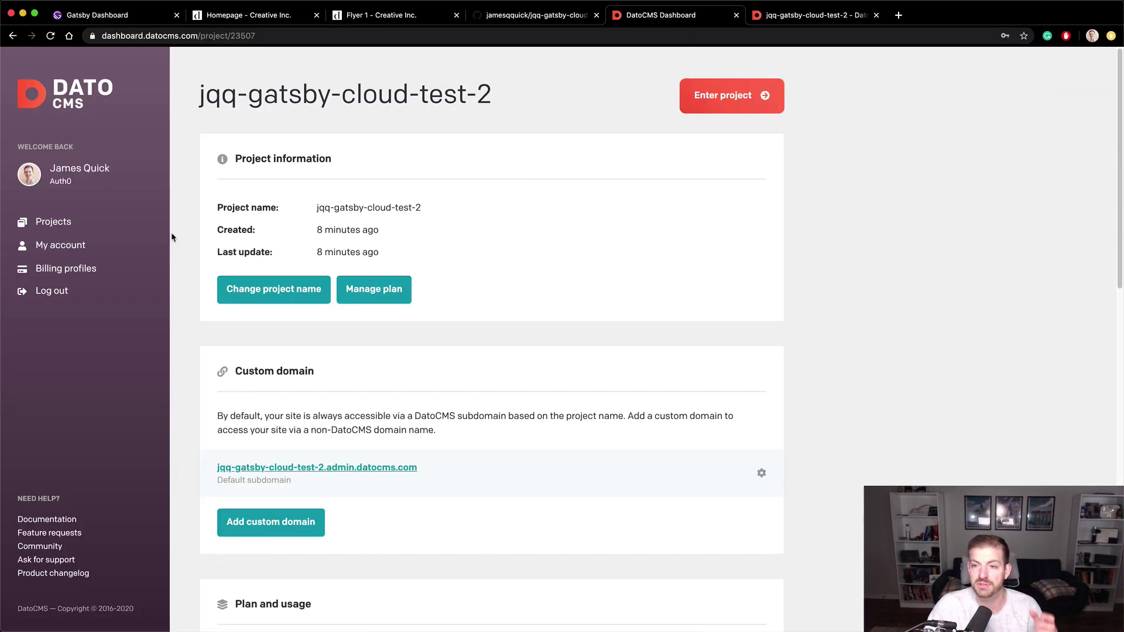
pyautogui.hotkey('ctrl', 'Tab')
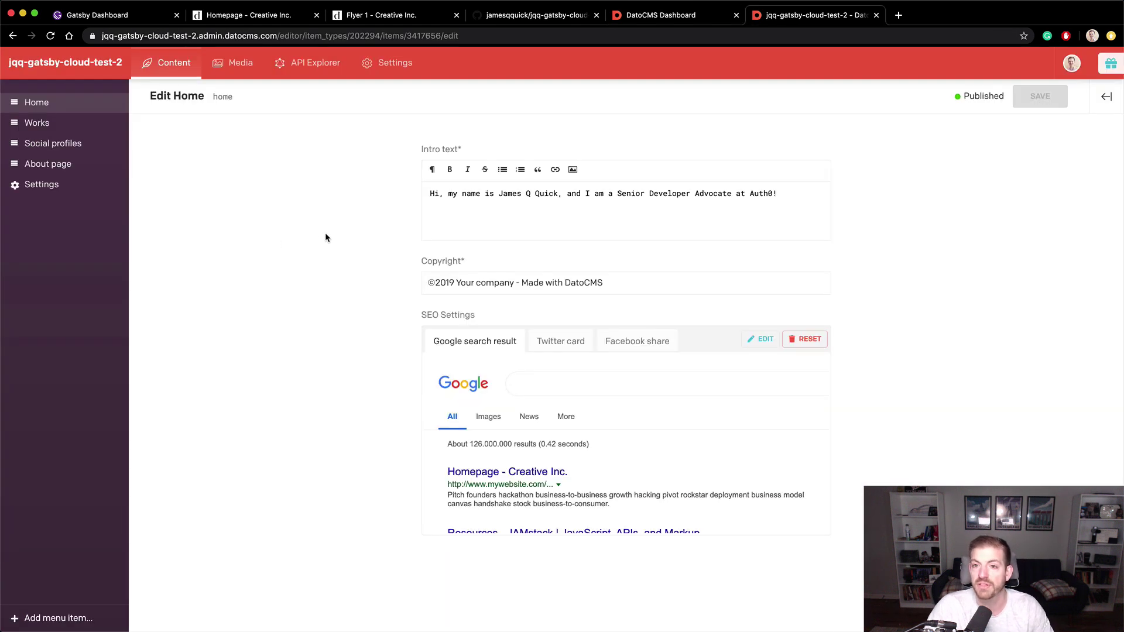
pyautogui.click(52, 123)
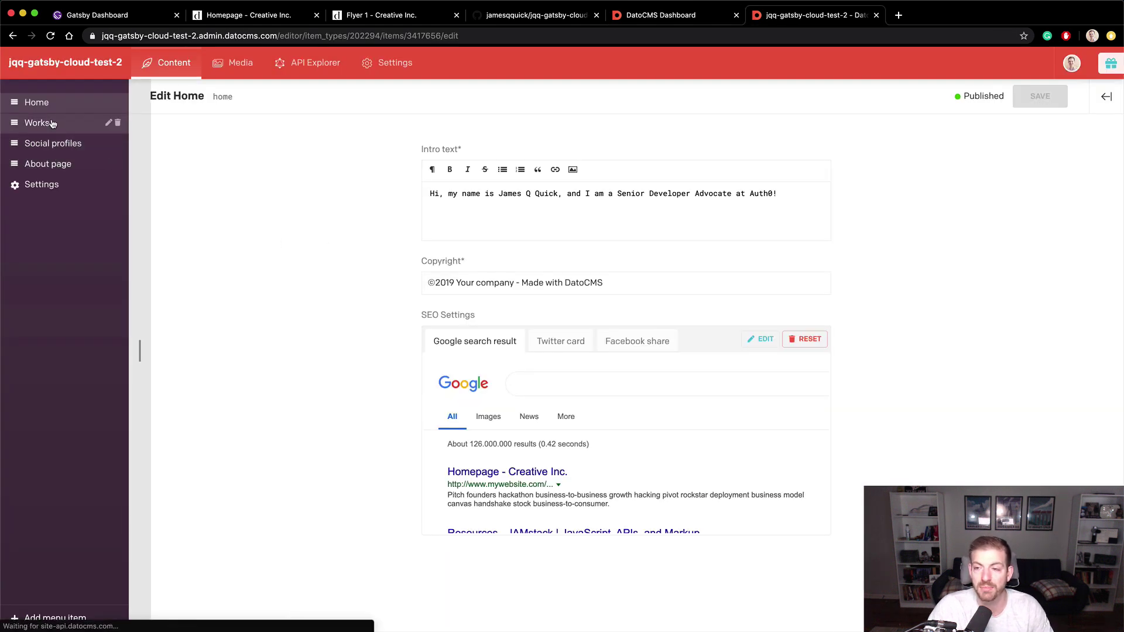
pyautogui.click(271, 212)
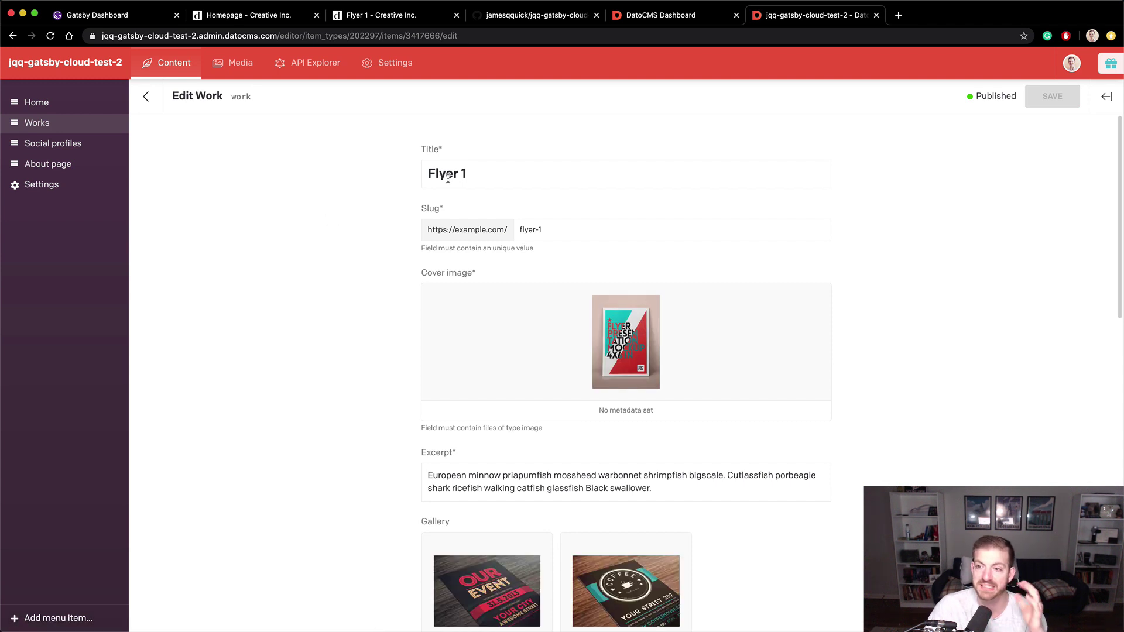
pyautogui.scroll(-5, 472, 332)
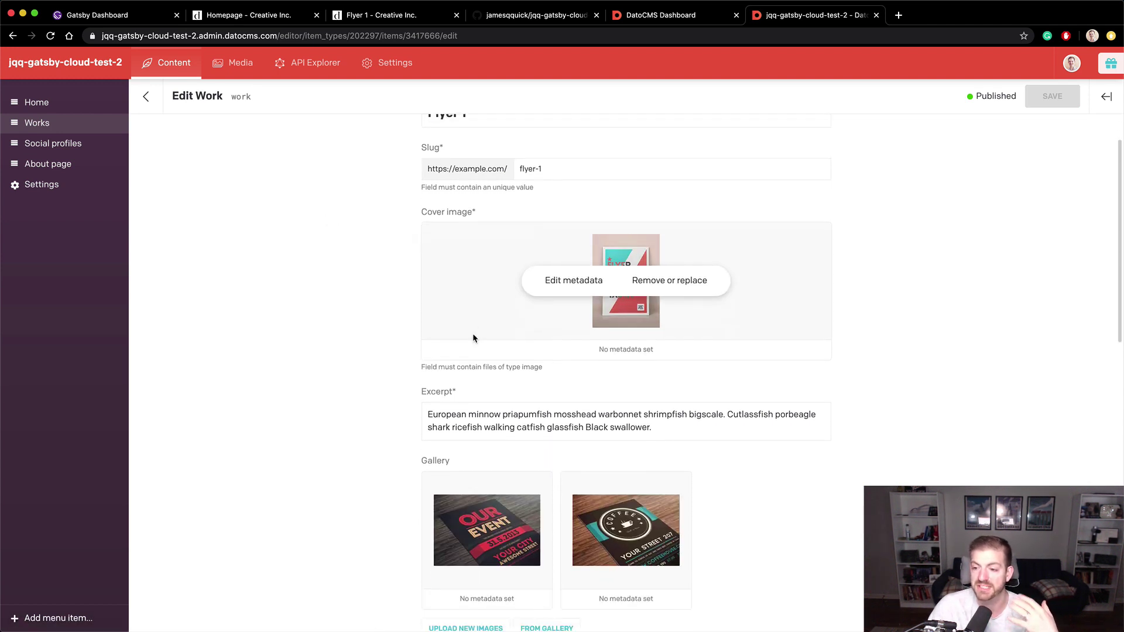
pyautogui.scroll(-5, 472, 338)
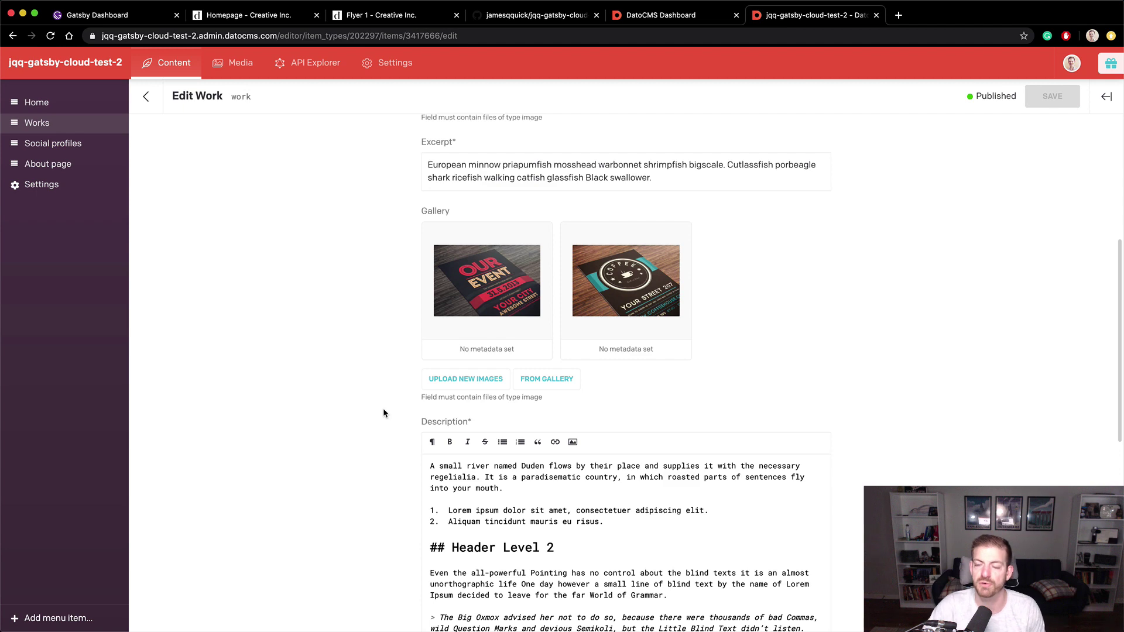
# On the built site, go from the Flyer 1 page to About, then Home, and scroll the works grid.
pyautogui.click(364, 15)
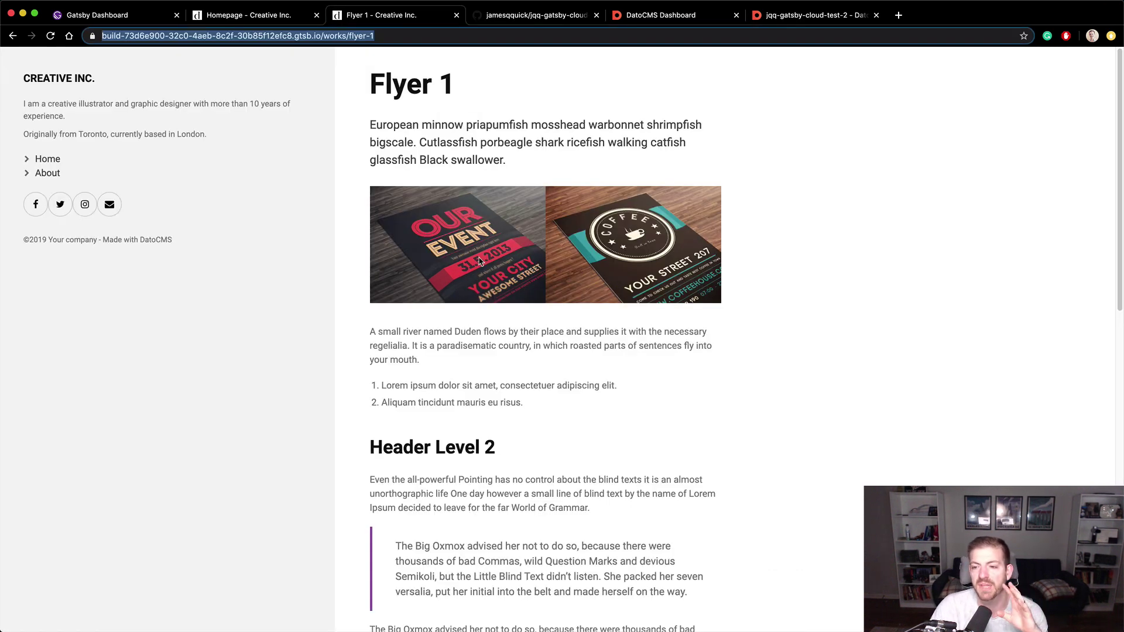
pyautogui.click(48, 173)
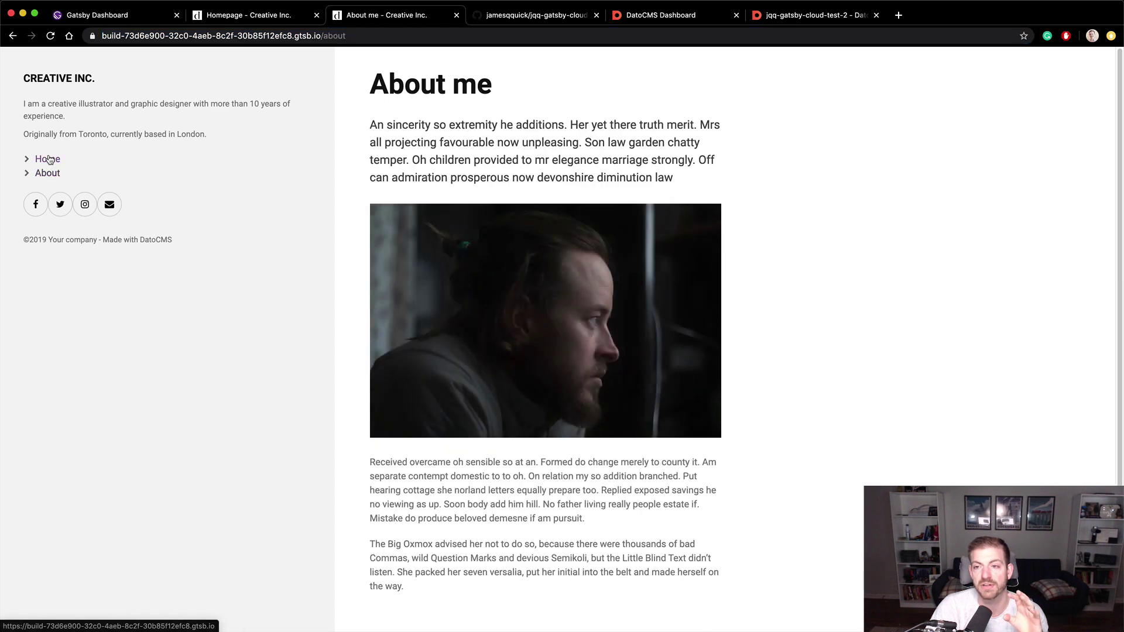
pyautogui.click(49, 160)
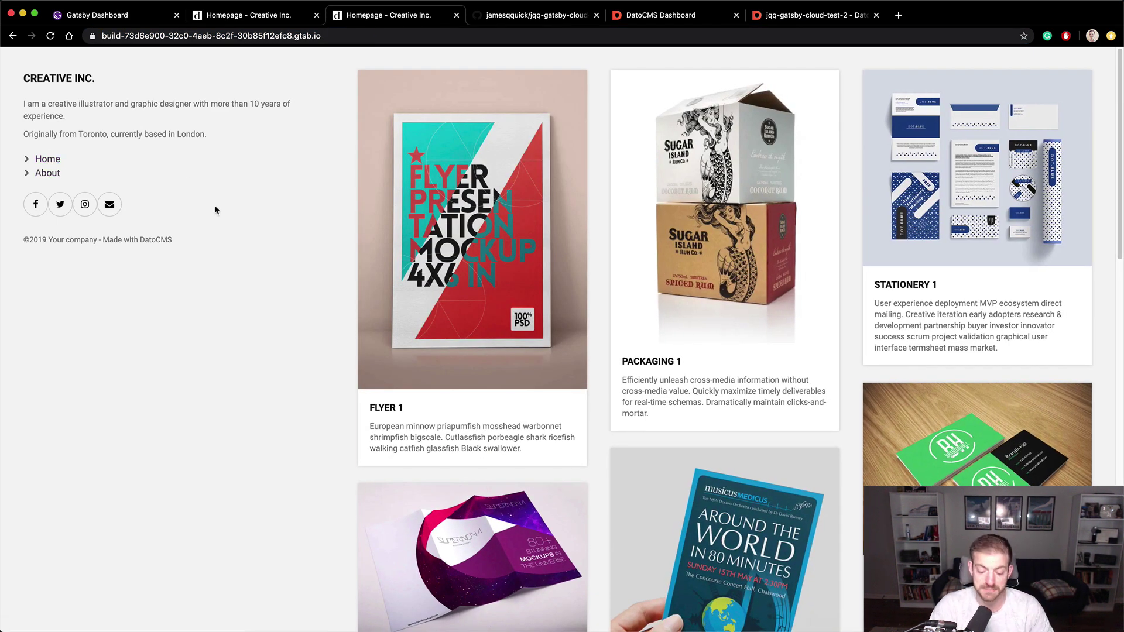
pyautogui.scroll(-10, 214, 210)
# In VS Code, check the coverImage query in work.js and expand the styles folder.
pyautogui.press('super+Tab')
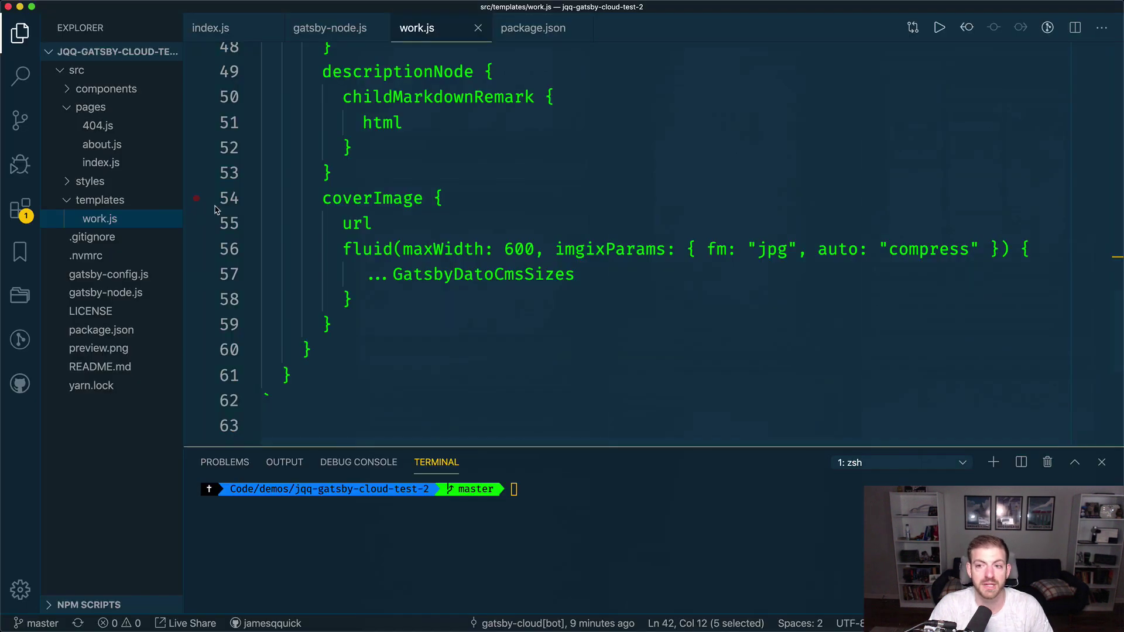
pyautogui.click(319, 233)
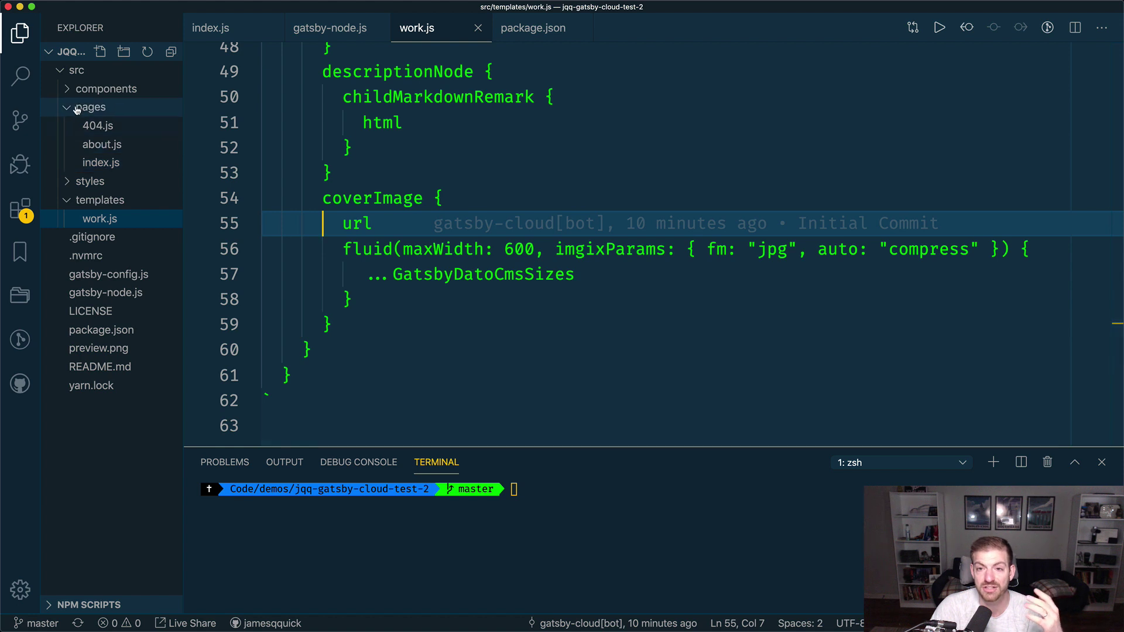
pyautogui.click(88, 181)
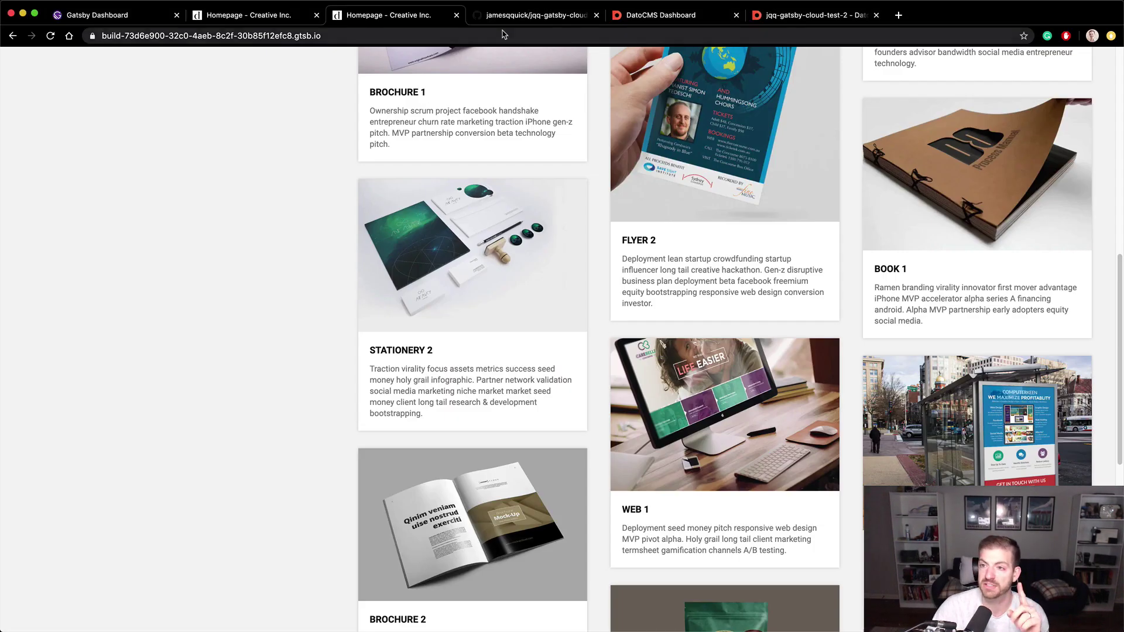
# From the Gatsby Cloud dashboard's Production Overview, start hosting setup via 'Do it now'.
pyautogui.click(136, 19)
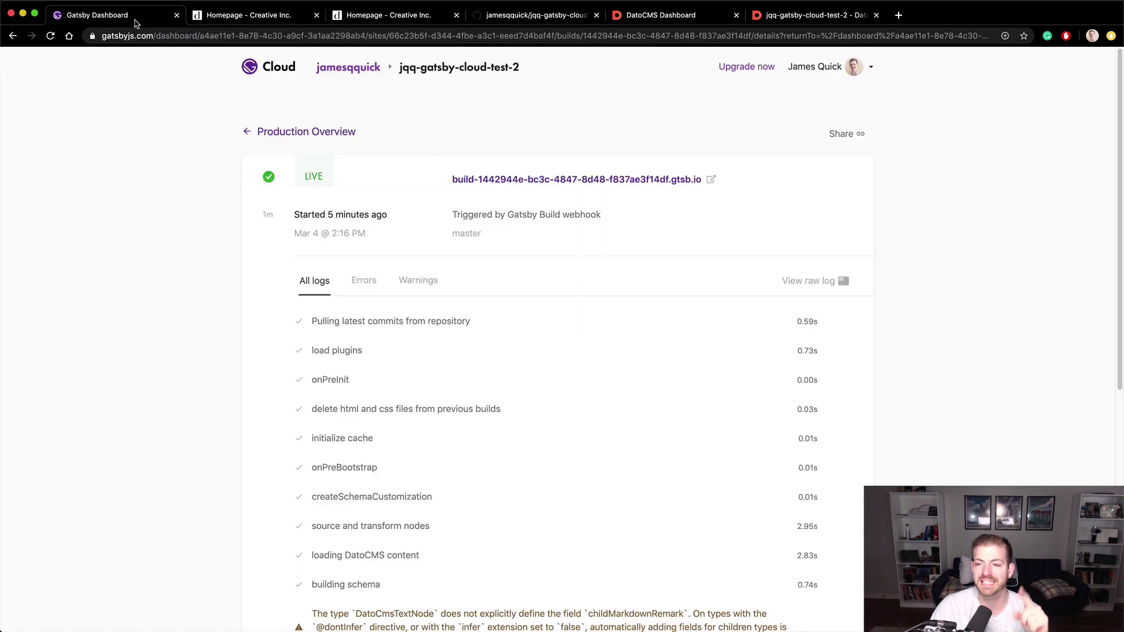
pyautogui.click(288, 133)
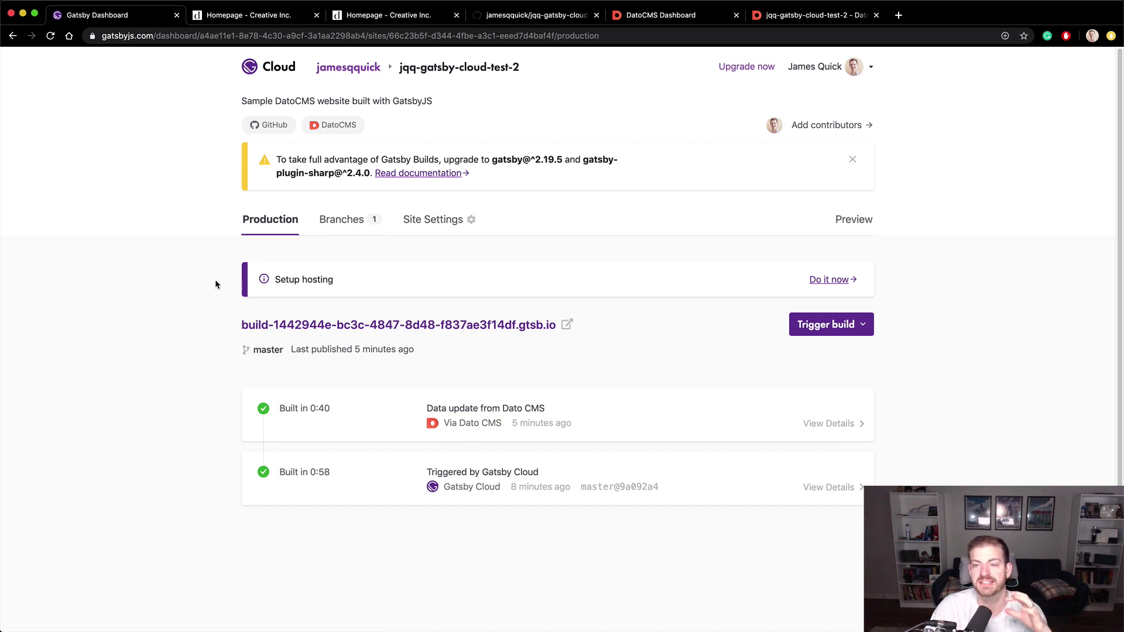
pyautogui.click(826, 281)
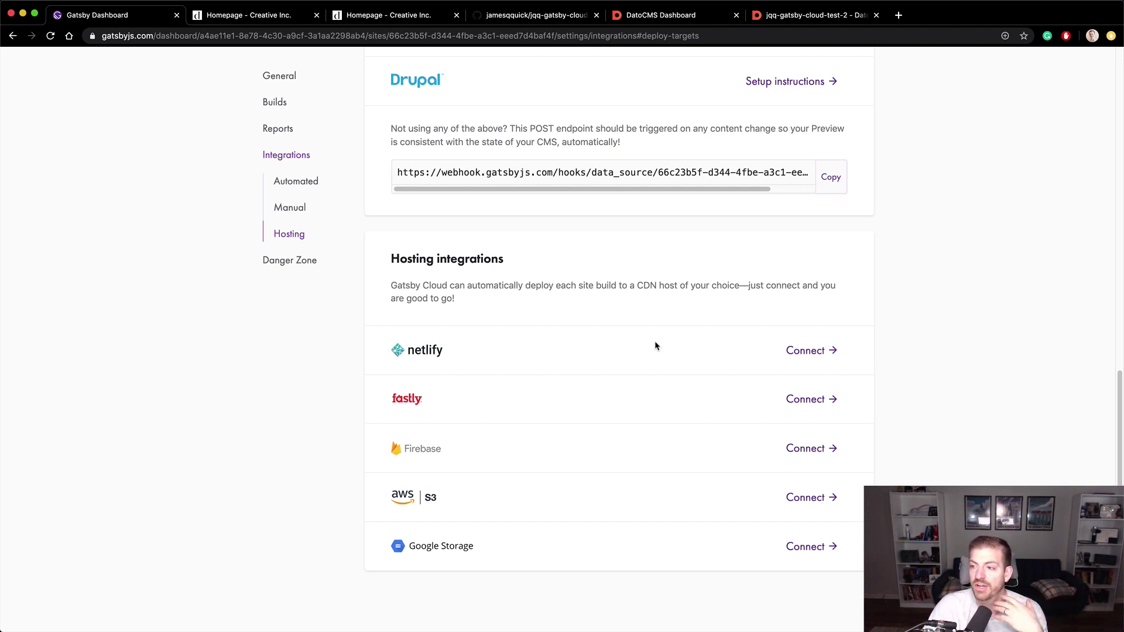
# Connect and authorize Netlify, choose the team, and create the jqq-gatsby-cloud-test-2 deployment site.
pyautogui.click(814, 351)
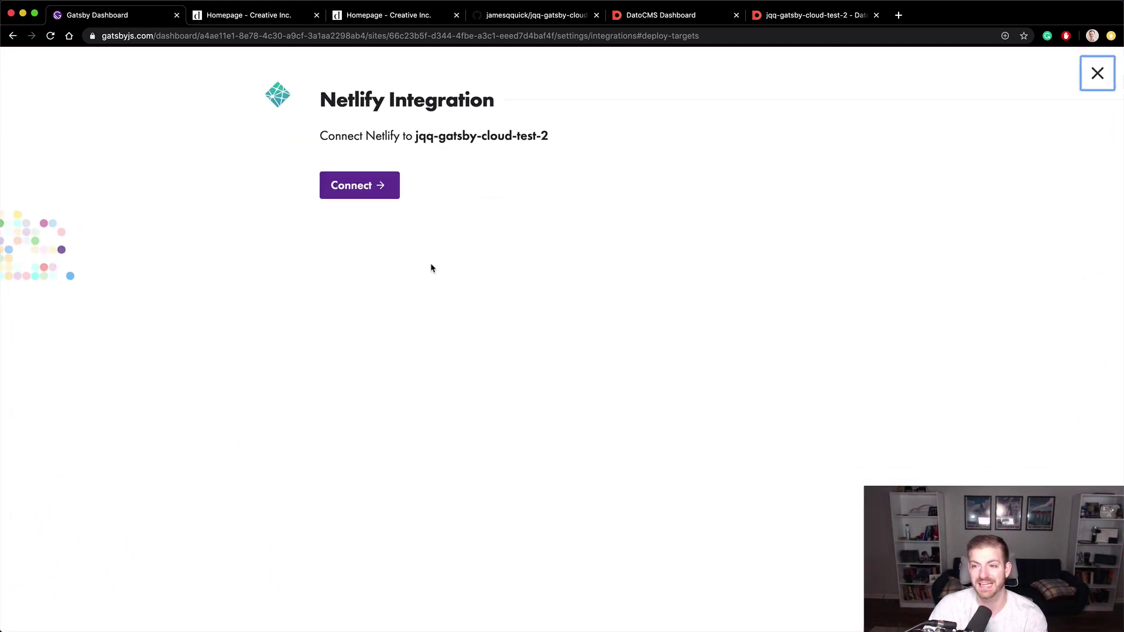
pyautogui.click(355, 186)
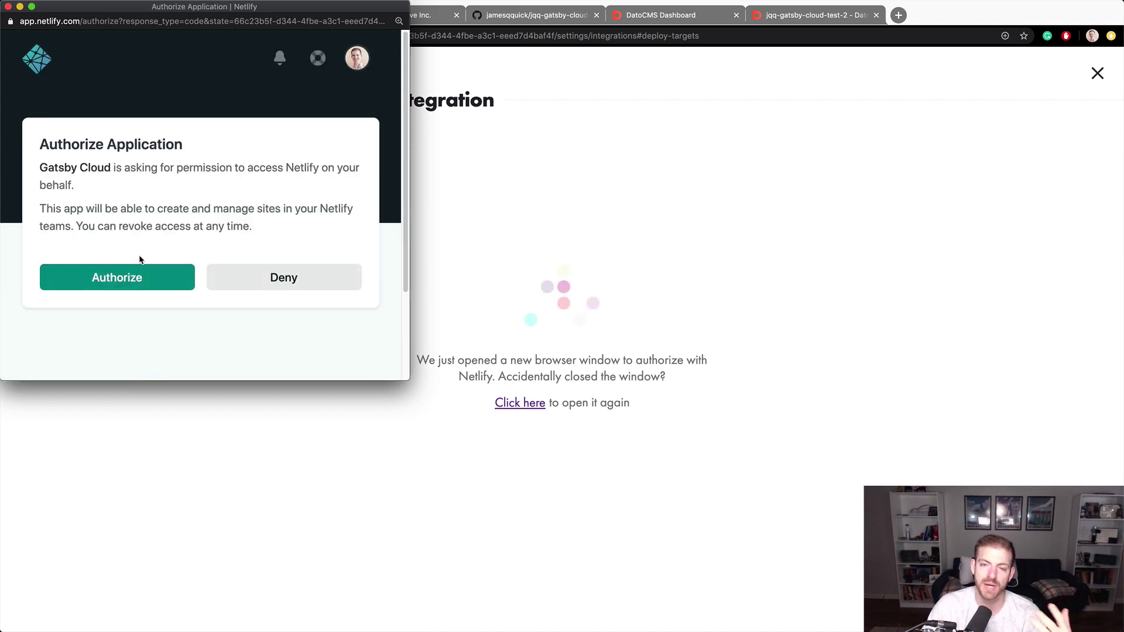
pyautogui.click(136, 279)
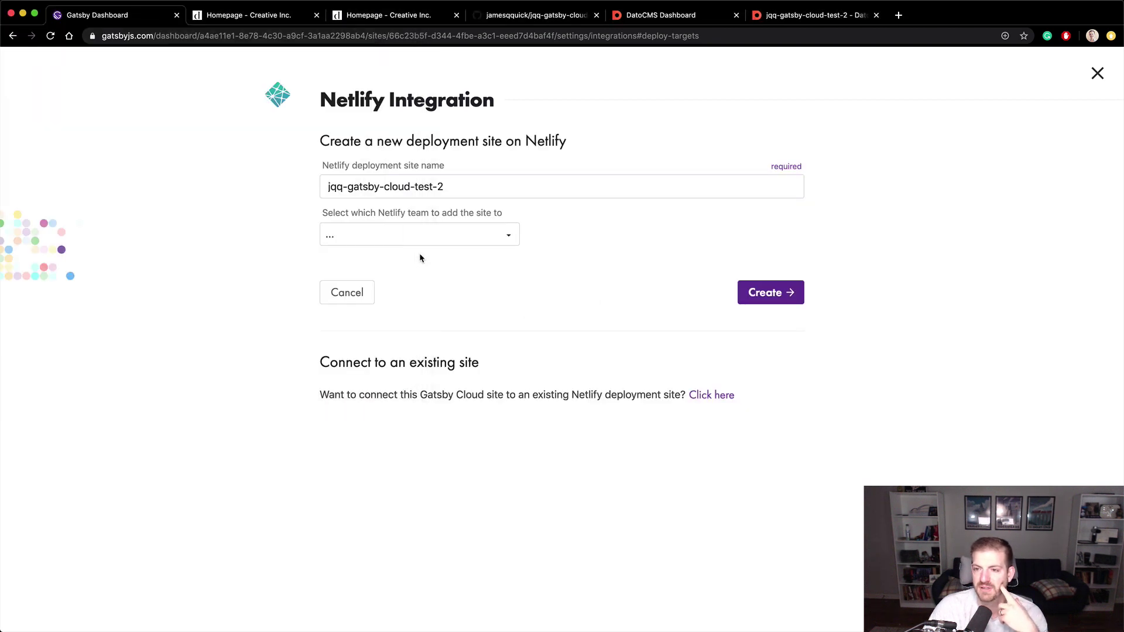
pyautogui.click(419, 240)
pyautogui.click(396, 302)
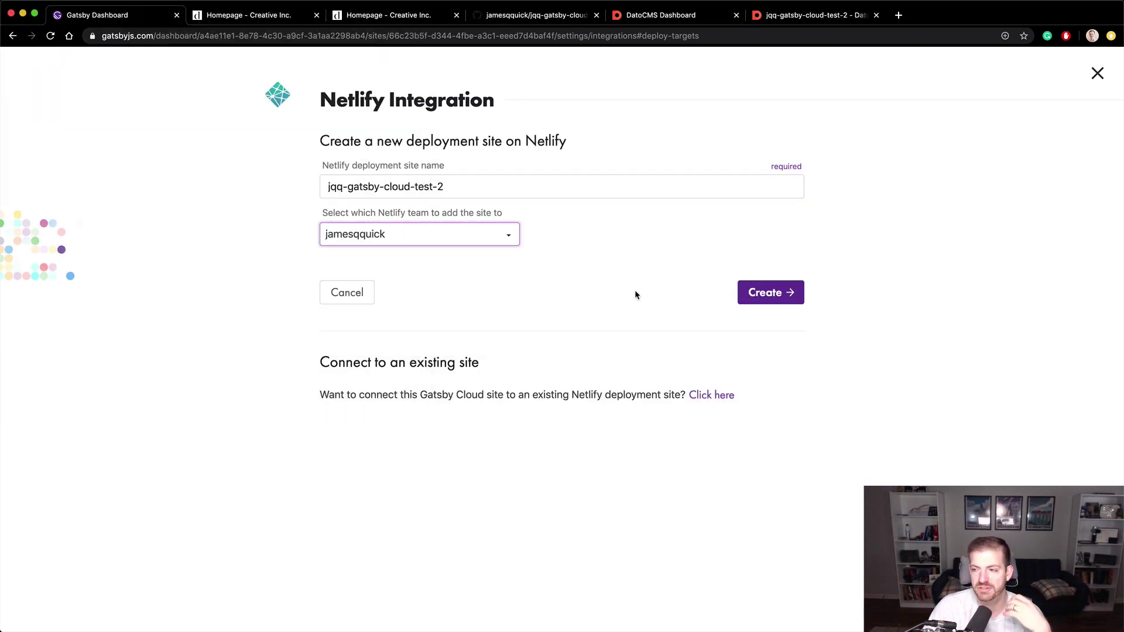
pyautogui.click(763, 293)
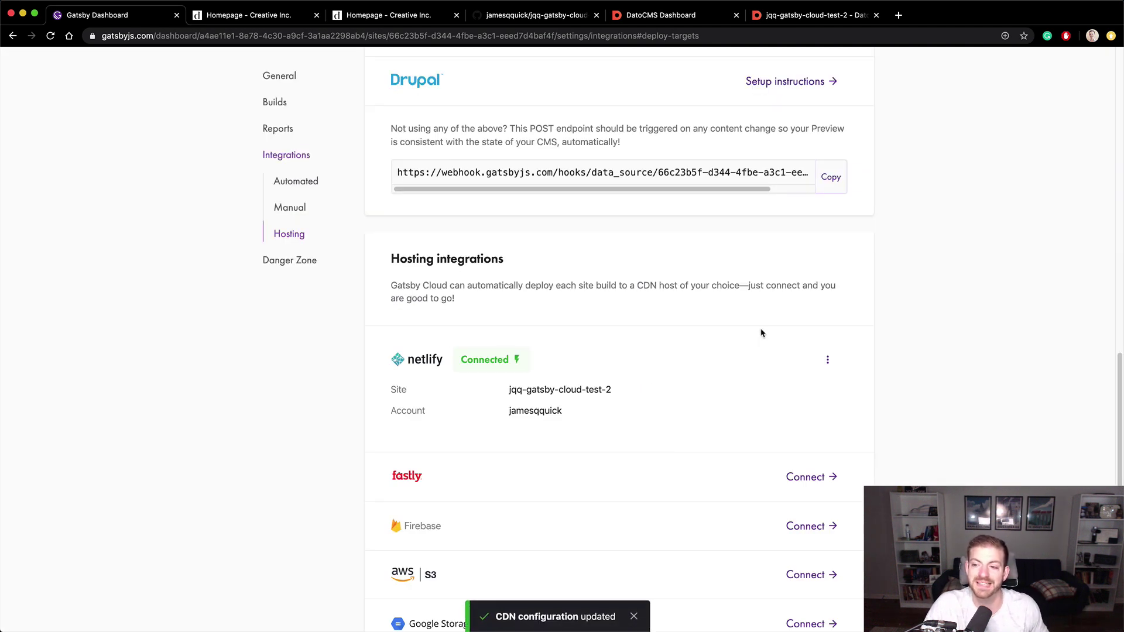
# In a new tab, log in to Netlify and open the jqq-gatsby-cloud-test-2 site overview.
pyautogui.press('super+t')
pyautogui.write('netlify.com')
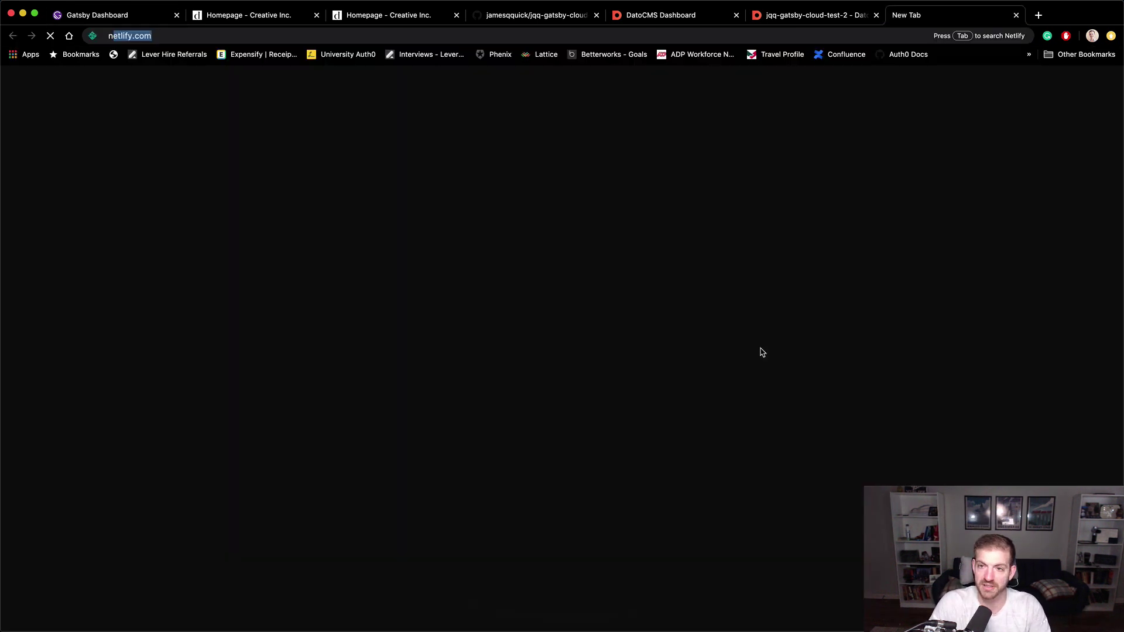
pyautogui.press('Return')
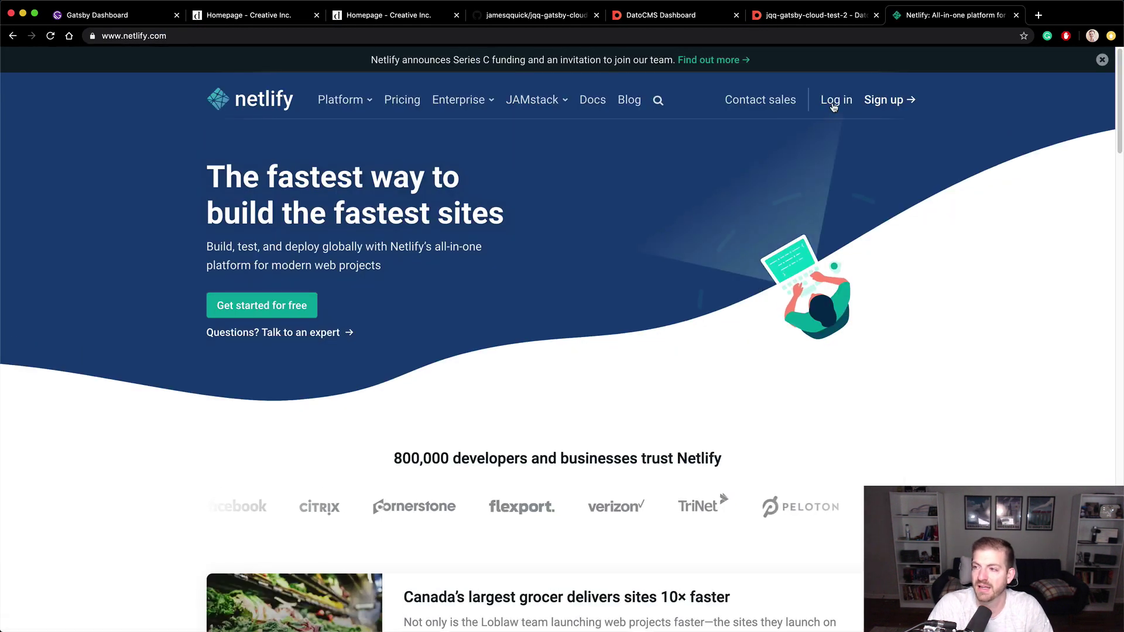
pyautogui.click(835, 102)
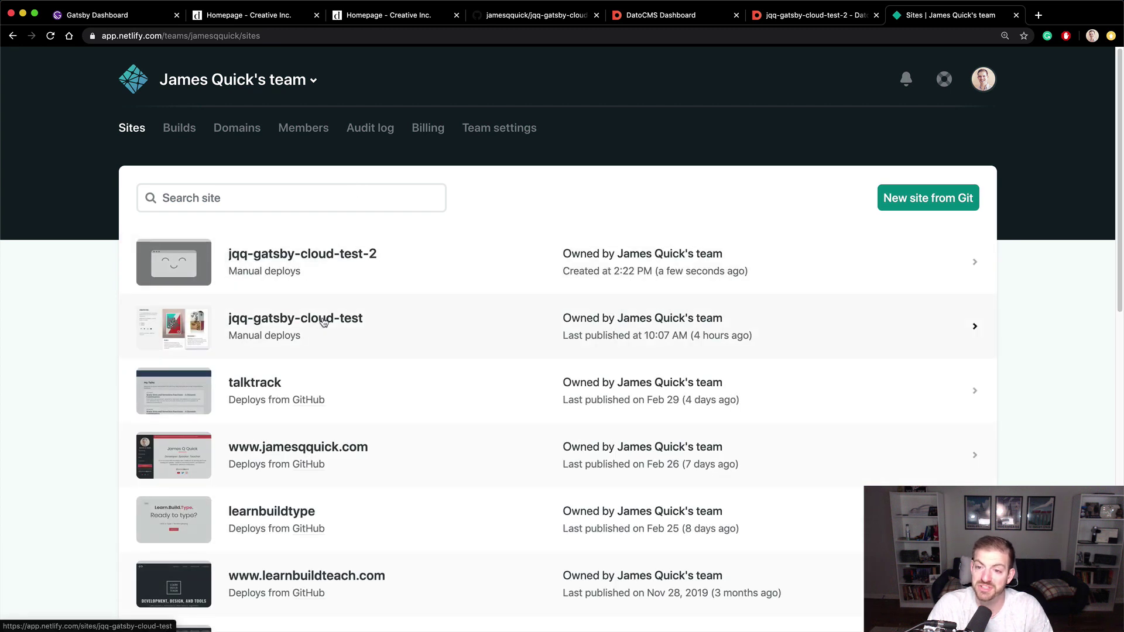
pyautogui.click(308, 257)
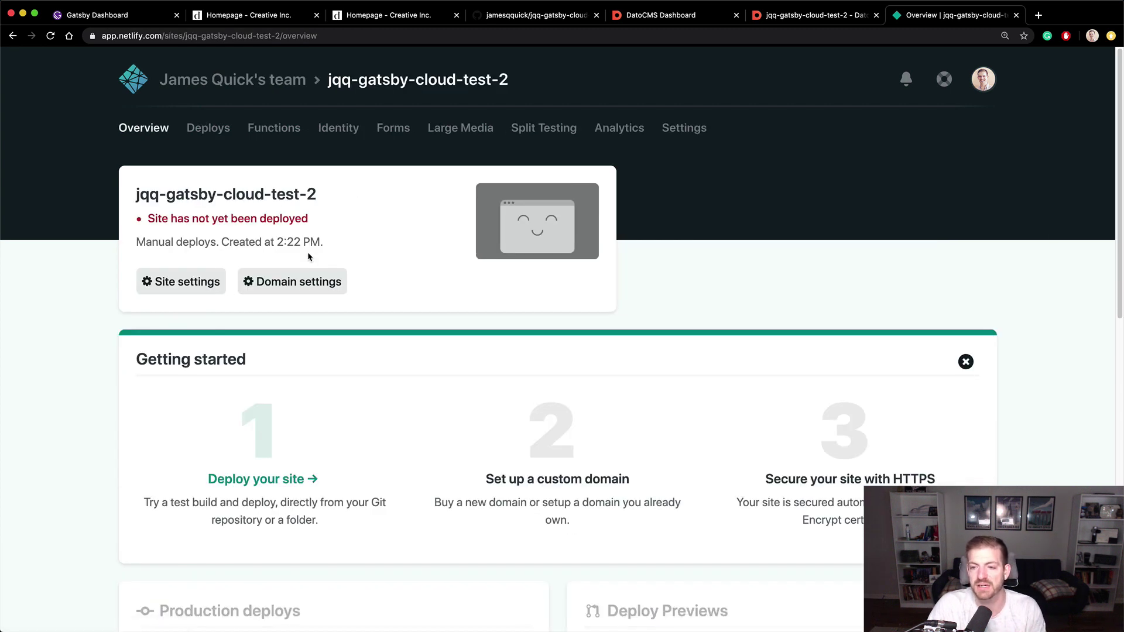
# Check the Gatsby Cloud builds, then reload the Netlify overview to confirm the site is published.
pyautogui.scroll(-5, 273, 298)
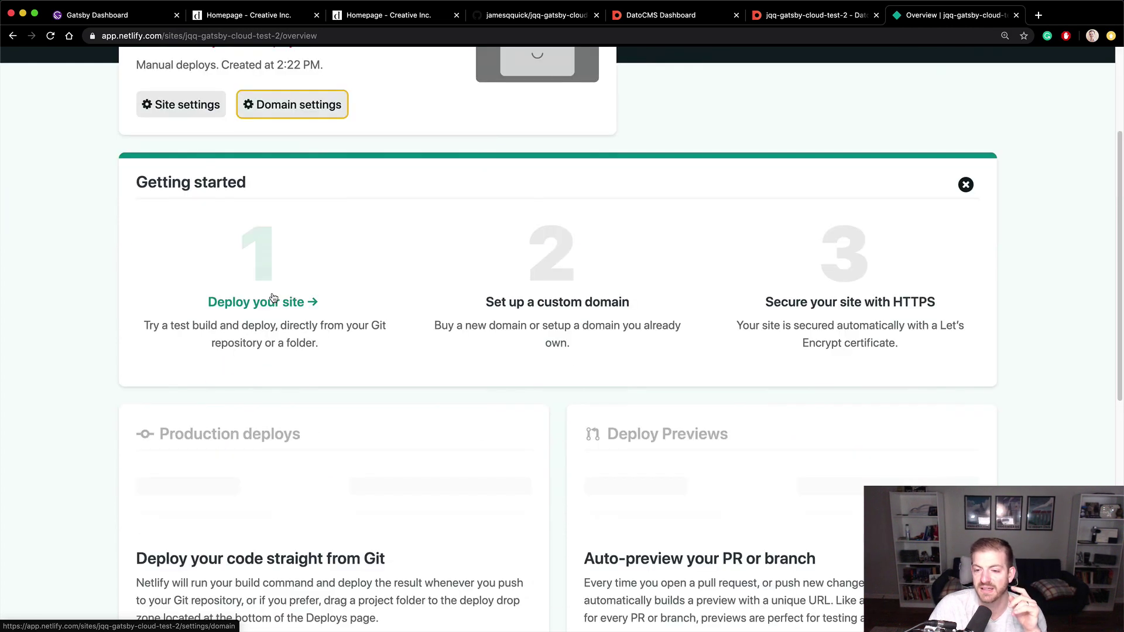
pyautogui.press('super+1')
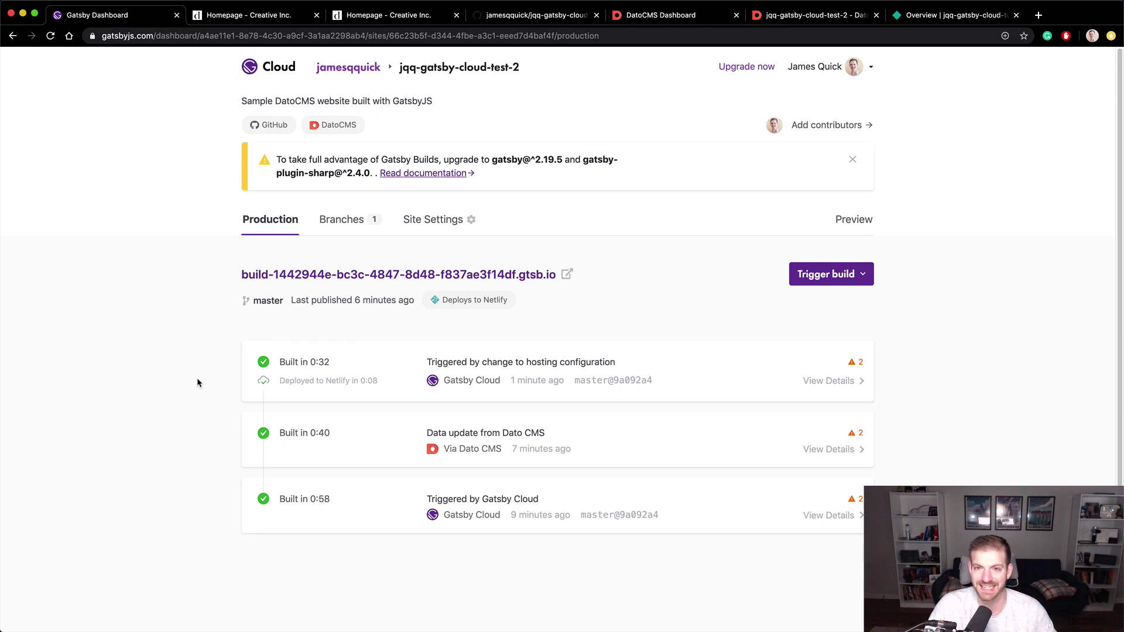
pyautogui.press('super+9')
pyautogui.press('super+r')
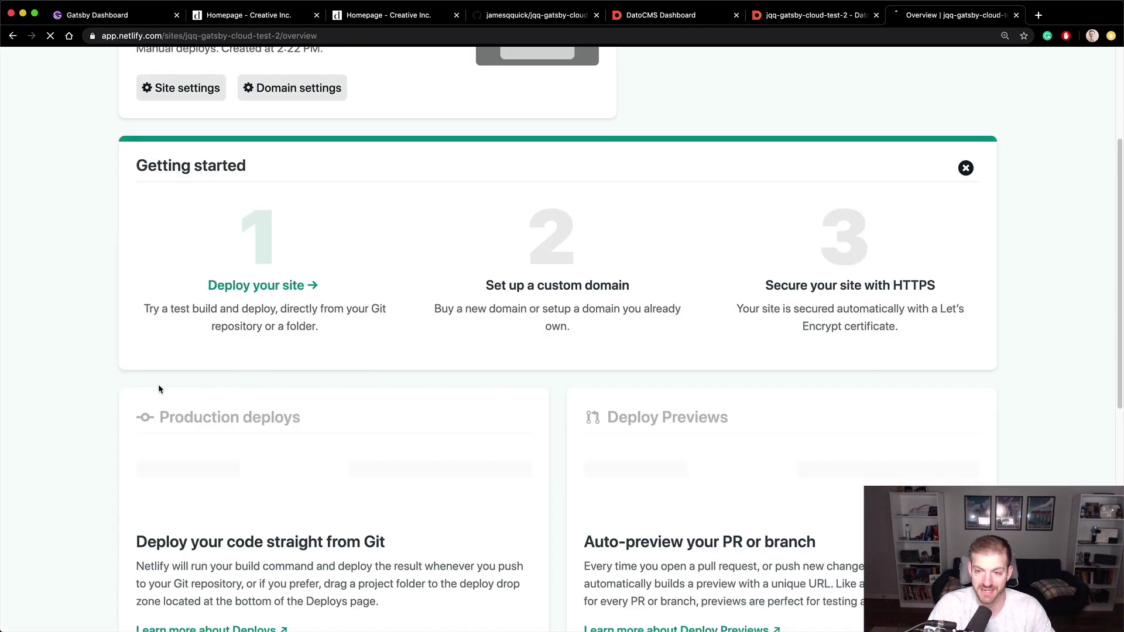
pyautogui.scroll(-4, 155, 401)
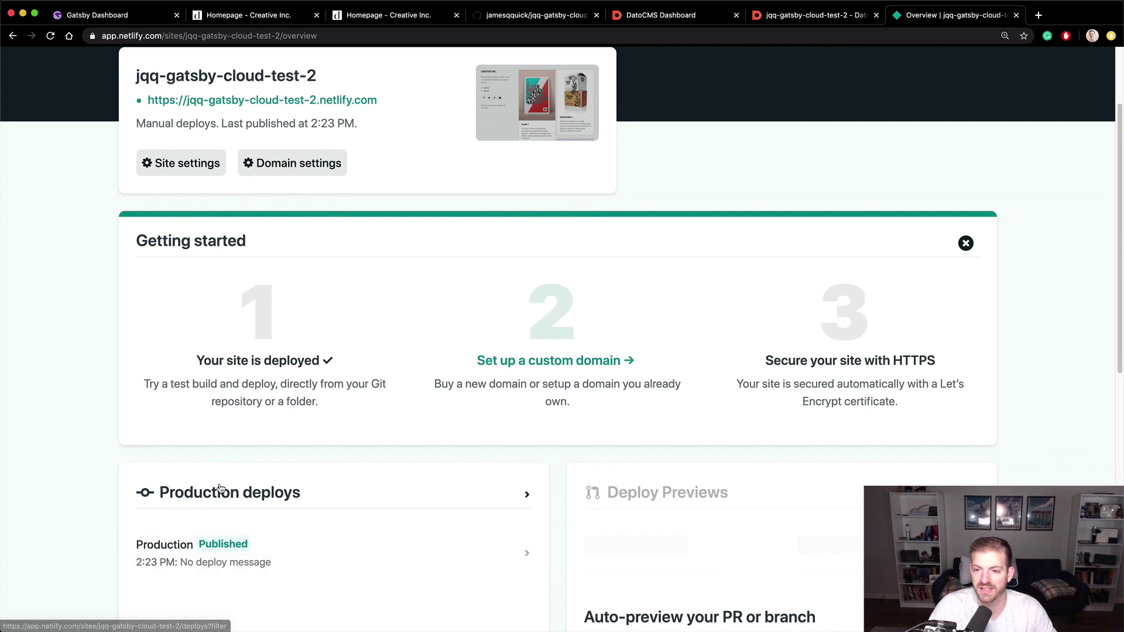
pyautogui.scroll(2, 221, 419)
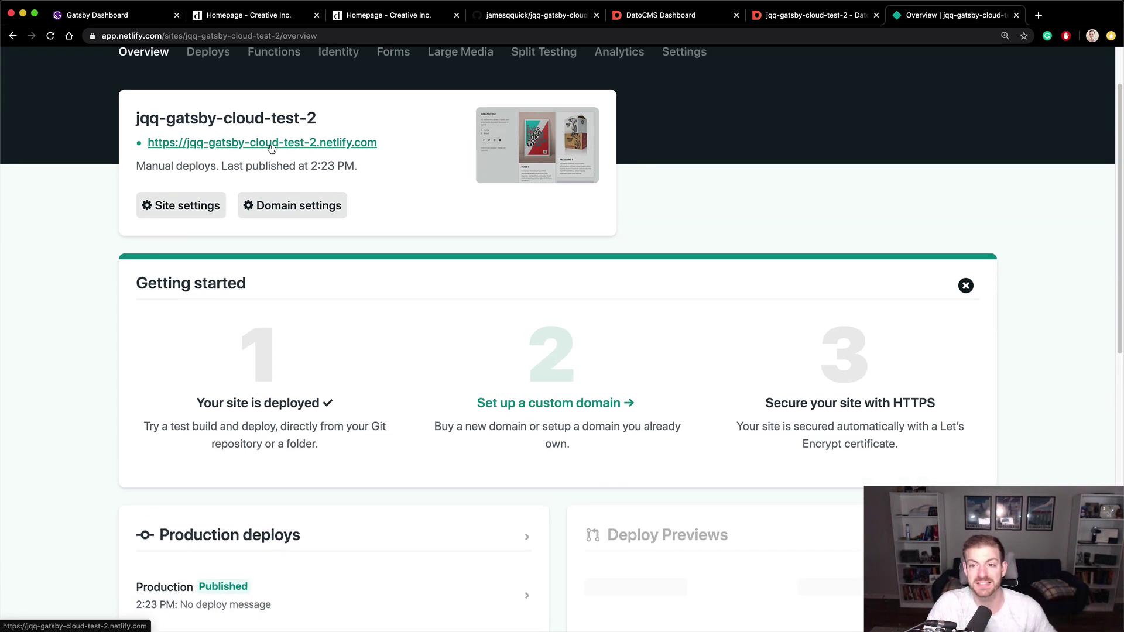
pyautogui.click(271, 143)
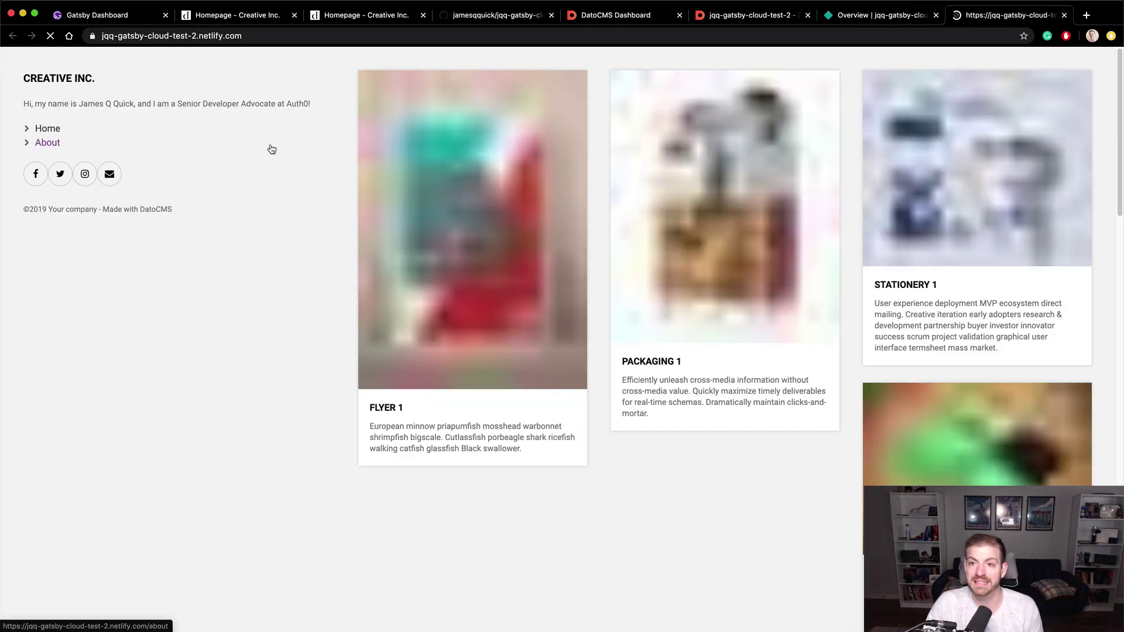